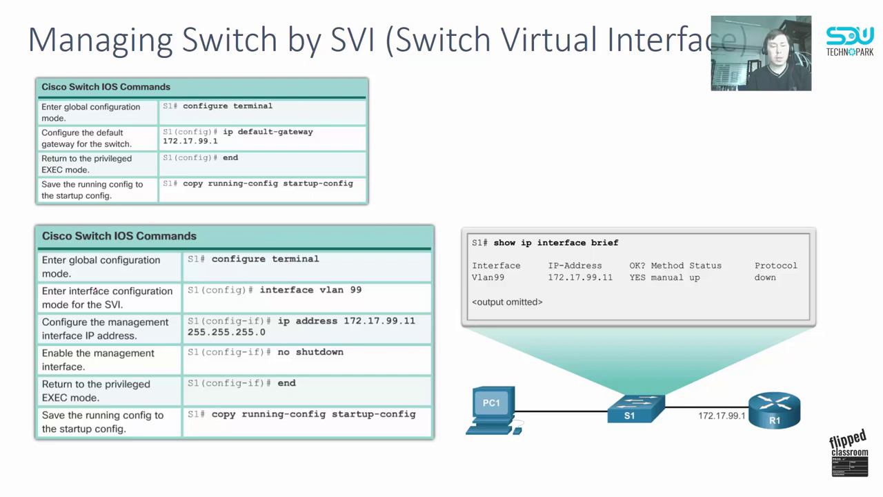
Leave the SVI slide and bring the Packet Tracer Port_Security topology forward.
{"action": "key", "text": "alt+Tab"}
{"action": "key", "text": "alt+Tab"}
{"action": "key", "text": "alt+Tab"}
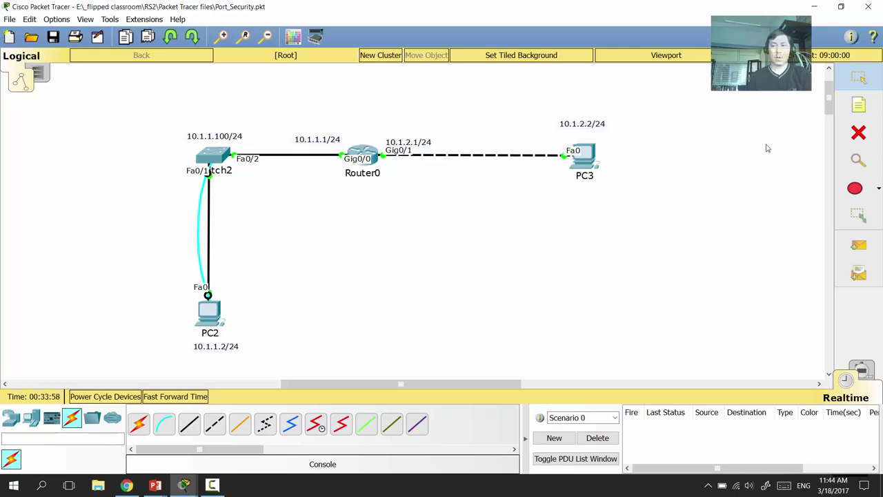
Delete the existing cable between Switch2 and PC2.
{"action": "left_click", "coordinate": [858, 133]}
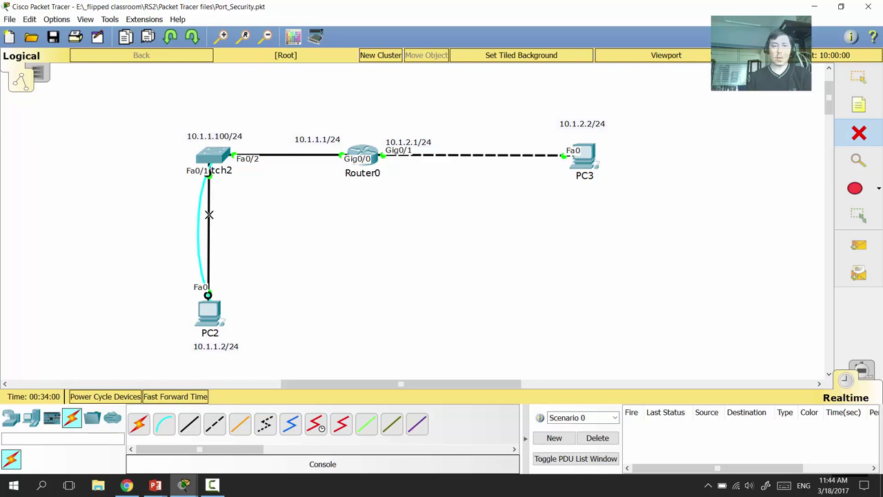
{"action": "left_click", "coordinate": [198, 213]}
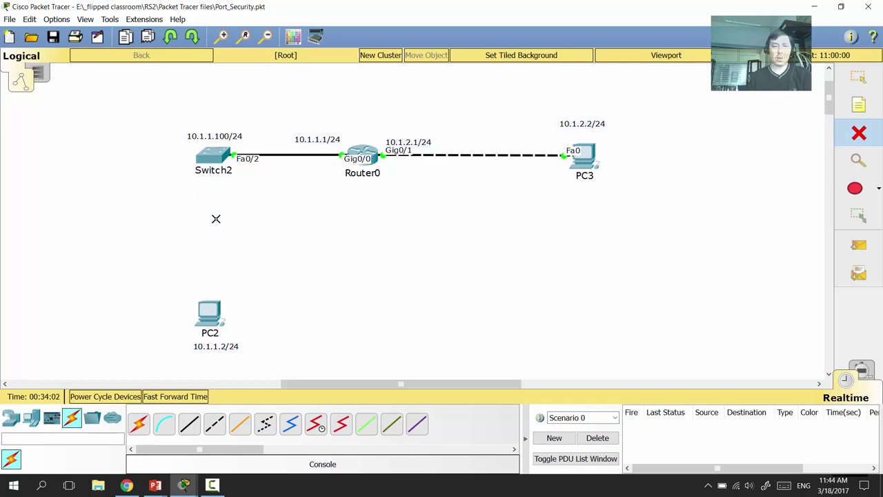
{"action": "key", "text": "Escape"}
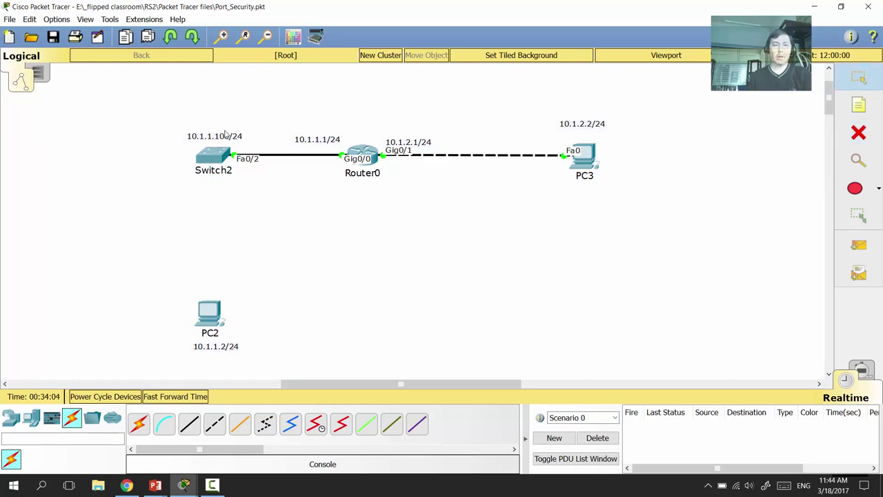
Connect a console cable from PC2's RS 232 port to Switch2's Console port.
{"action": "left_click", "coordinate": [165, 425]}
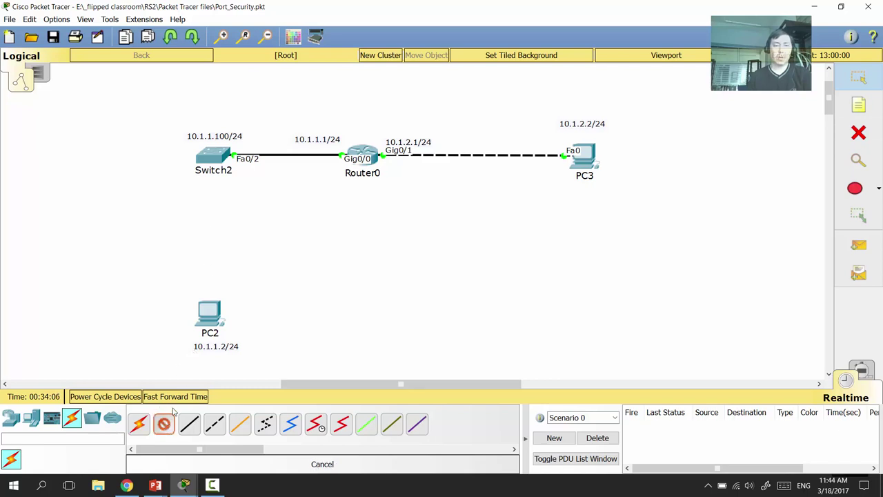
{"action": "left_click", "coordinate": [207, 312]}
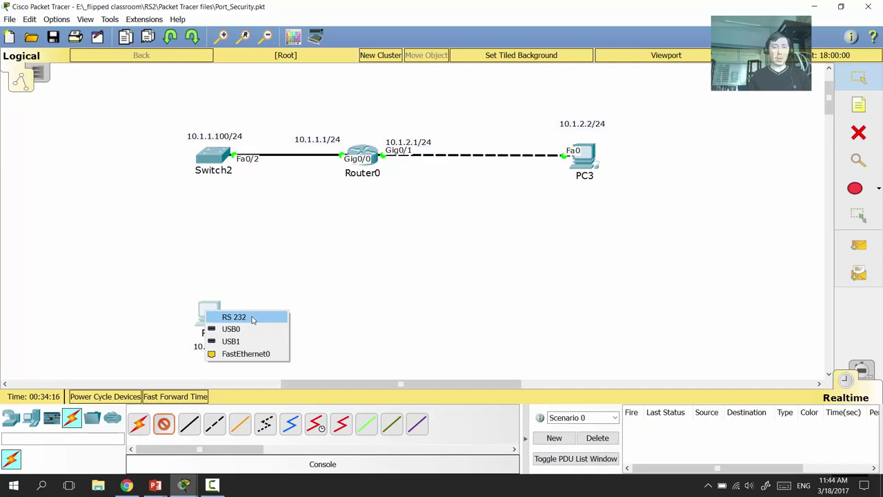
{"action": "left_click", "coordinate": [252, 319]}
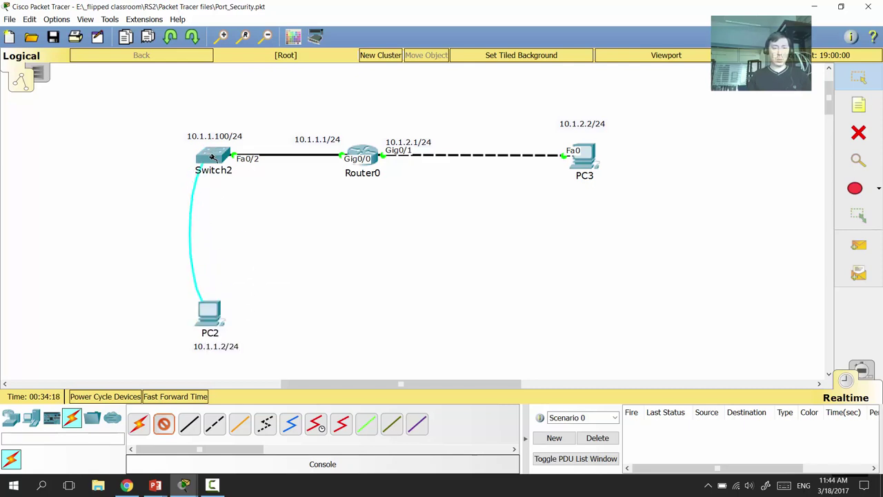
{"action": "left_click", "coordinate": [211, 159]}
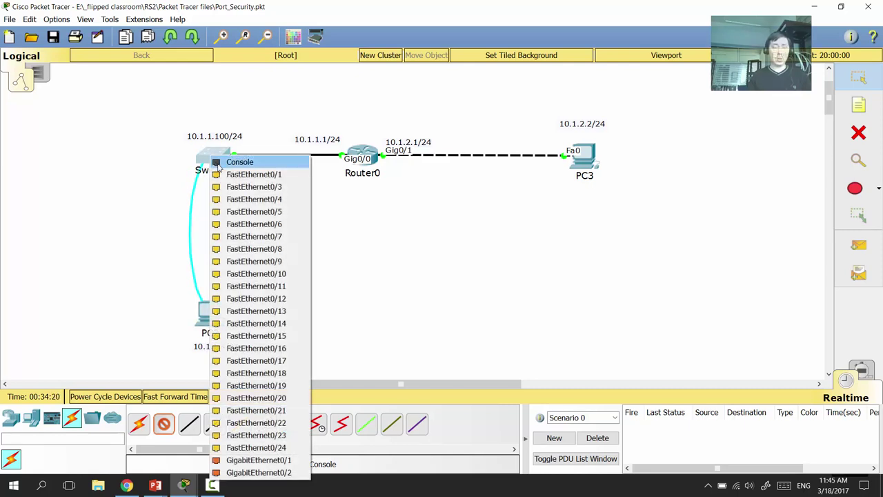
{"action": "left_click", "coordinate": [240, 162]}
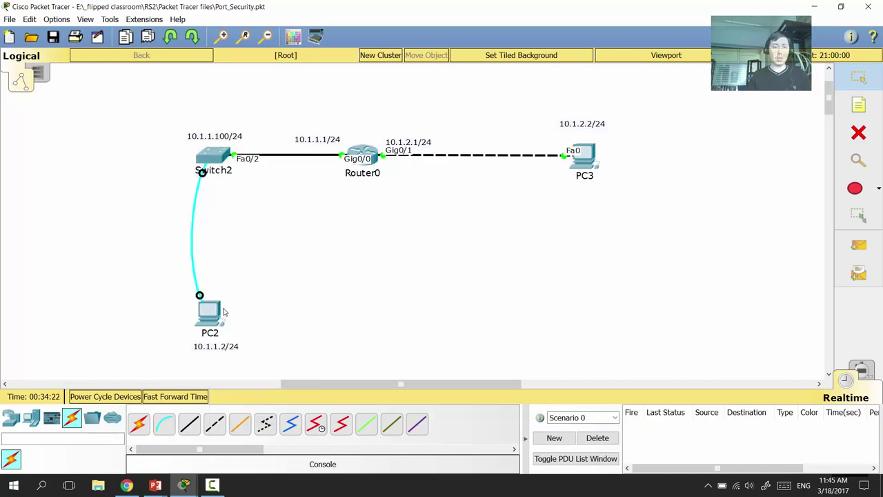
{"action": "left_click", "coordinate": [219, 314]}
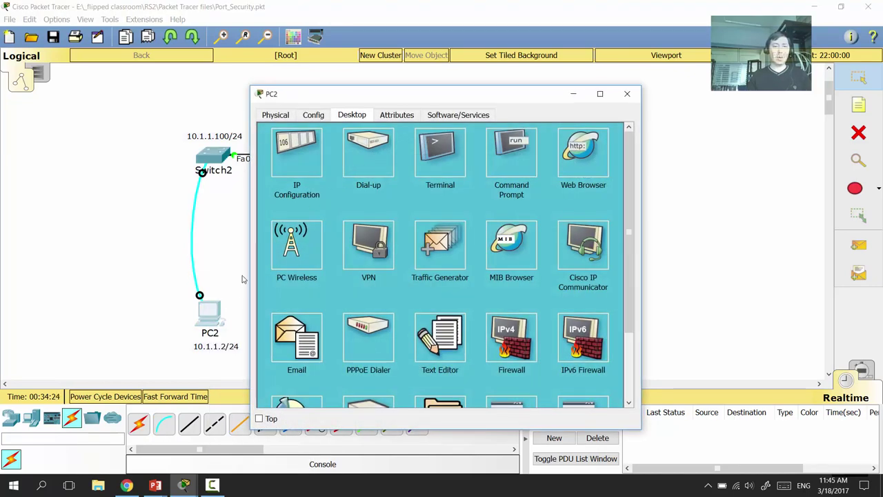
From PC2's terminal, log into Switch2 and run enable, conf t and exit.
{"action": "left_click", "coordinate": [443, 159]}
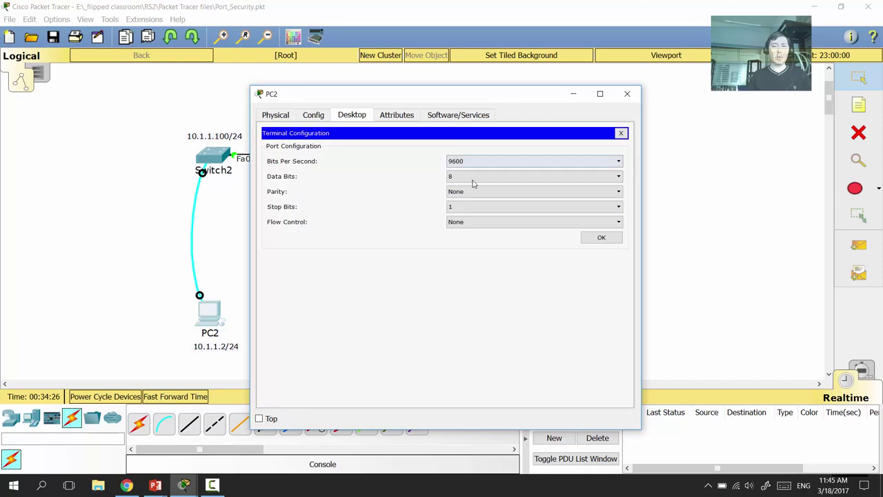
{"action": "left_click", "coordinate": [588, 237]}
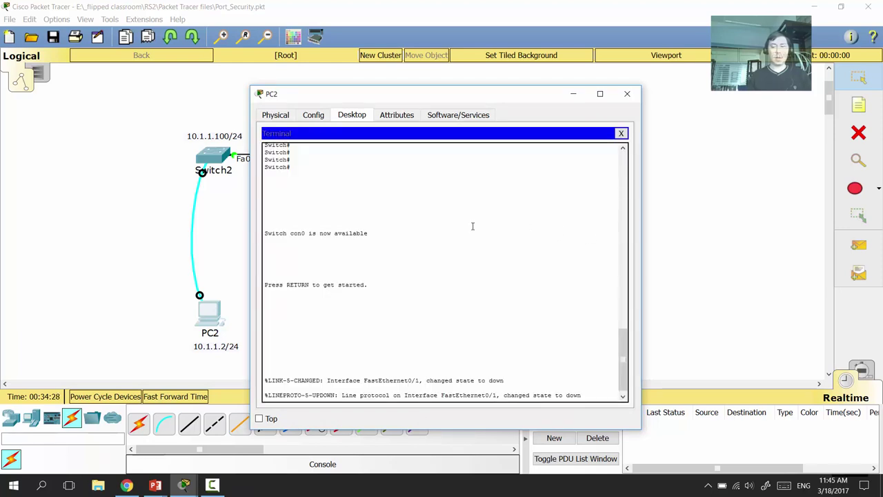
{"action": "key", "text": "Return"}
{"action": "key", "text": "Return"}
{"action": "key", "text": "Return"}
{"action": "key", "text": "Return"}
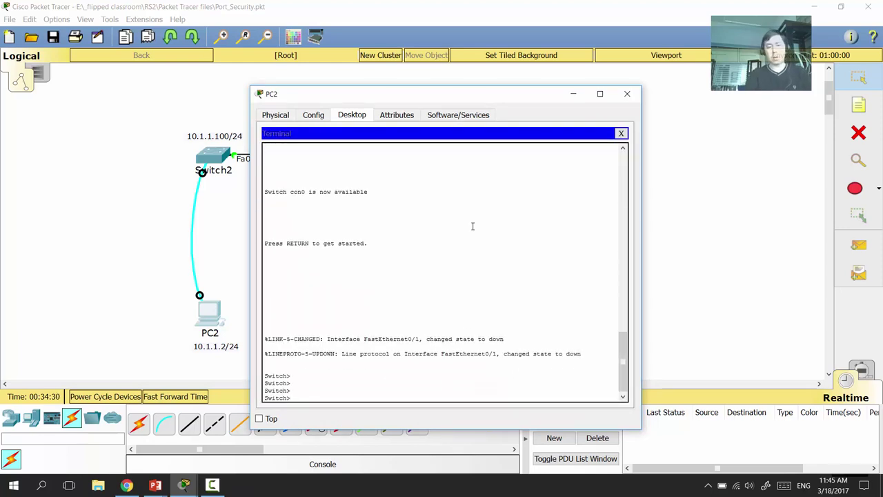
{"action": "type", "text": "enable"}
{"action": "key", "text": "Return"}
{"action": "type", "text": "conf t"}
{"action": "key", "text": "Return"}
{"action": "type", "text": "hostname"}
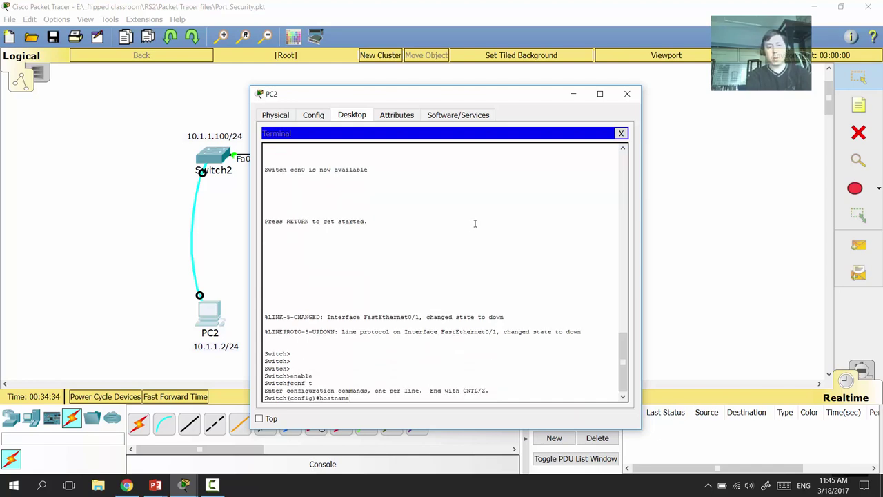
{"action": "key", "text": "BackSpace"}
{"action": "key", "text": "BackSpace"}
{"action": "key", "text": "BackSpace"}
{"action": "key", "text": "BackSpace"}
{"action": "key", "text": "BackSpace"}
{"action": "key", "text": "BackSpace"}
{"action": "key", "text": "BackSpace"}
{"action": "key", "text": "BackSpace"}
{"action": "type", "text": "exit"}
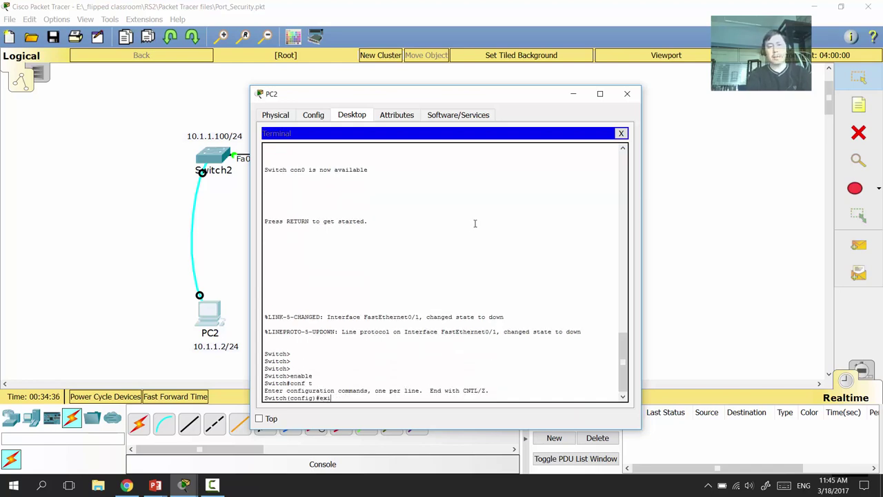
{"action": "key", "text": "Return"}
{"action": "key", "text": "Return"}
{"action": "key", "text": "Return"}
{"action": "key", "text": "Return"}
{"action": "key", "text": "Return"}
{"action": "key", "text": "alt+F4"}
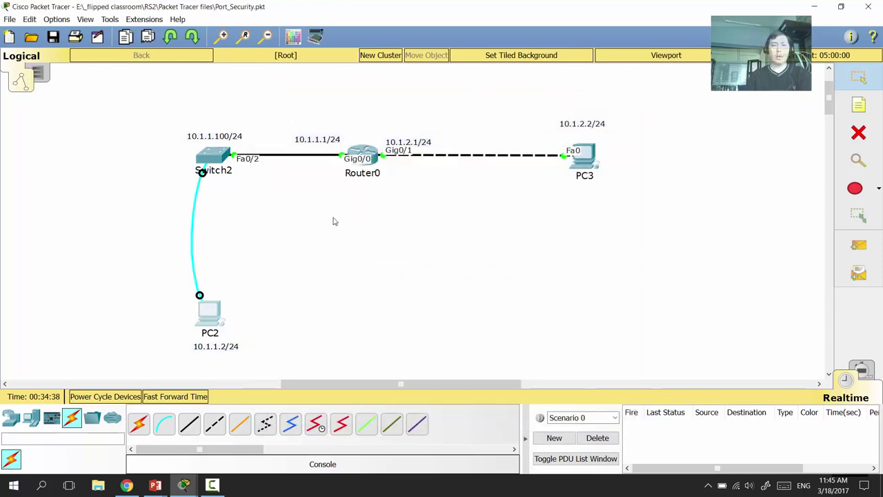
In Switch2's CLI tab, exit the session and return to privileged mode with enable.
{"action": "left_click", "coordinate": [225, 161]}
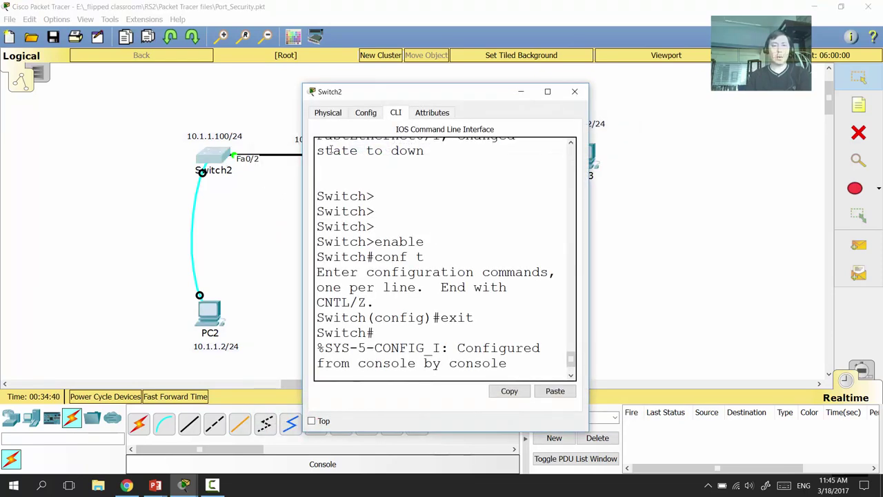
{"action": "left_click", "coordinate": [369, 117]}
{"action": "left_click", "coordinate": [338, 115]}
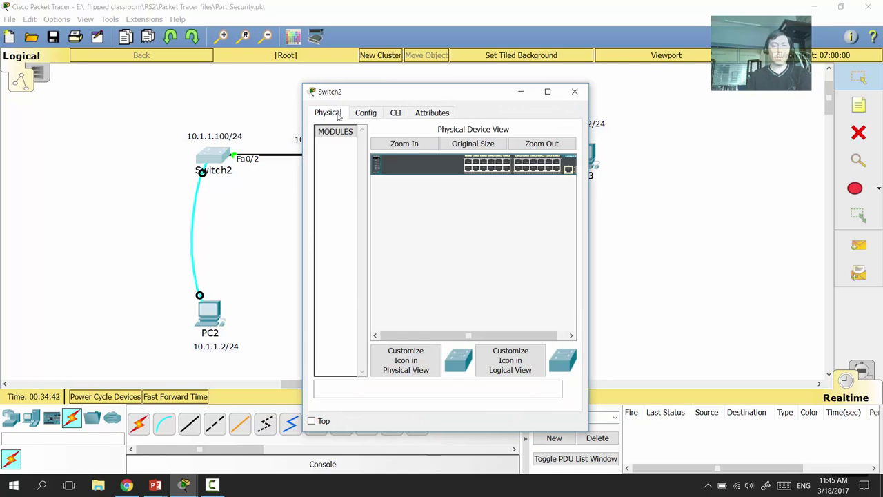
{"action": "left_click", "coordinate": [371, 114]}
{"action": "left_click", "coordinate": [395, 114]}
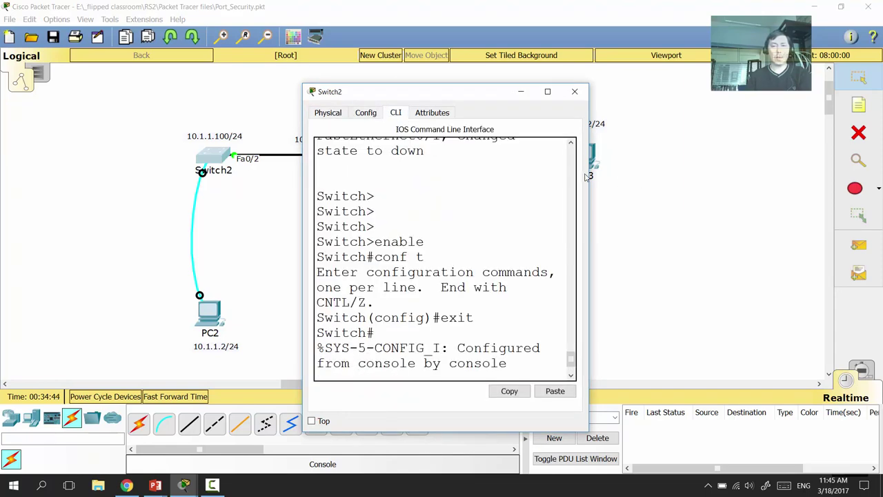
{"action": "left_click_drag", "start_coordinate": [590, 176], "coordinate": [882, 176]}
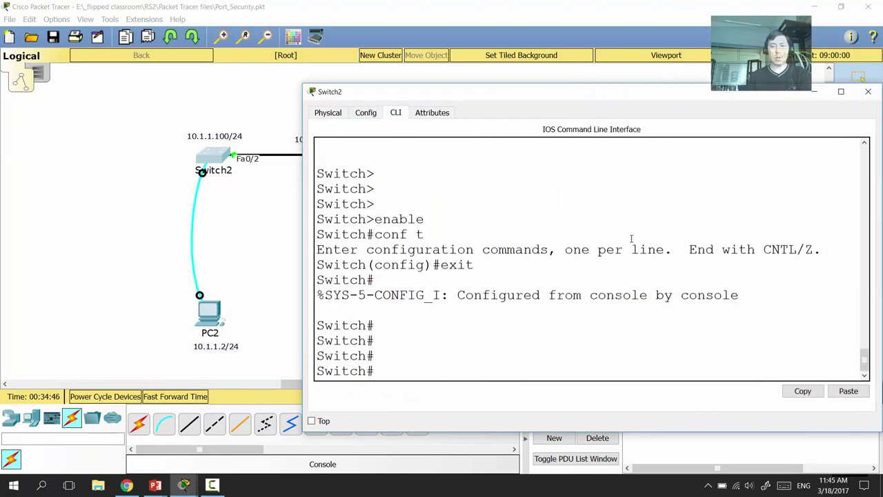
{"action": "type", "text": "exi"}
{"action": "key", "text": "BackSpace"}
{"action": "type", "text": "it"}
{"action": "key", "text": "Return"}
{"action": "key", "text": "Return"}
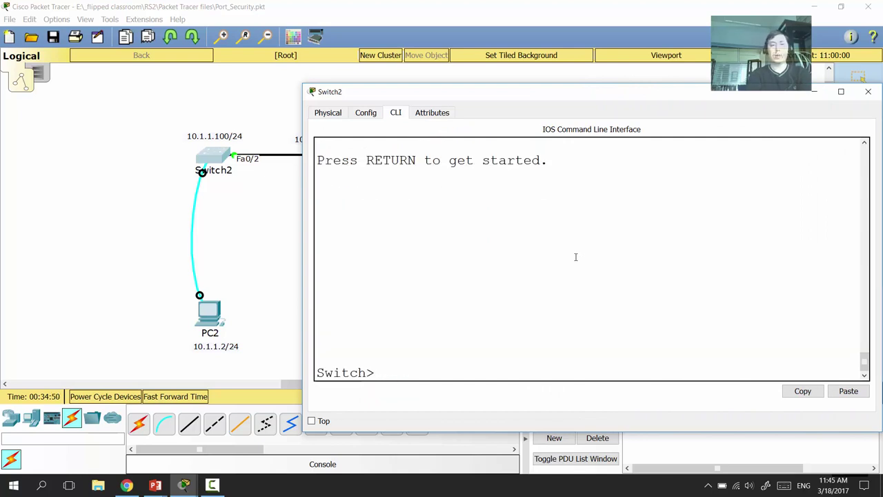
{"action": "type", "text": "enable"}
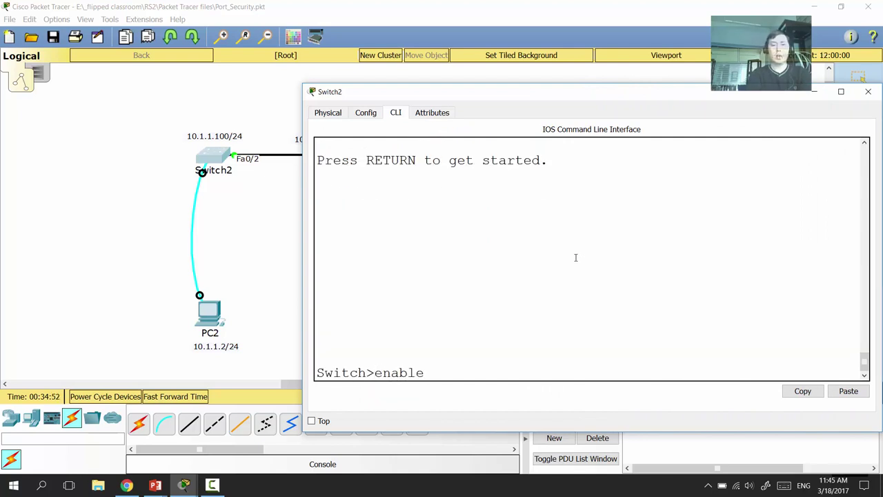
{"action": "key", "text": "Return"}
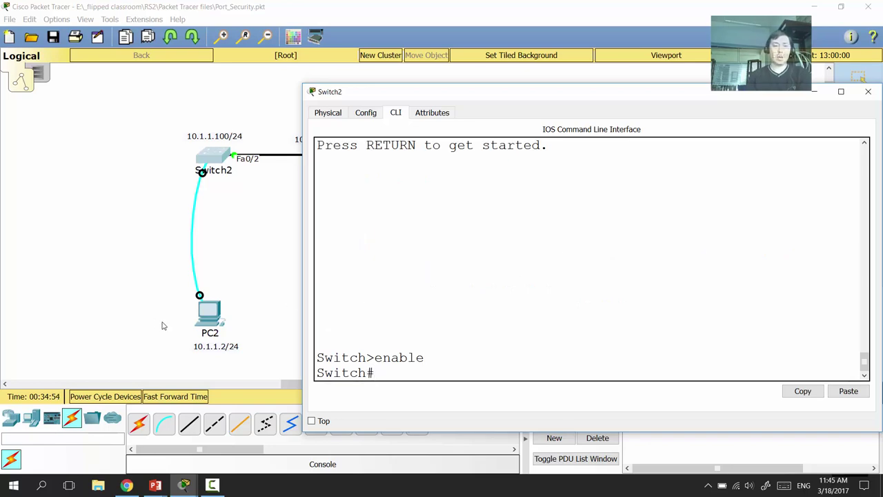
Reopen PC2's terminal with the default serial settings, then close PC2's window.
{"action": "left_click", "coordinate": [210, 316]}
{"action": "left_click", "coordinate": [456, 158]}
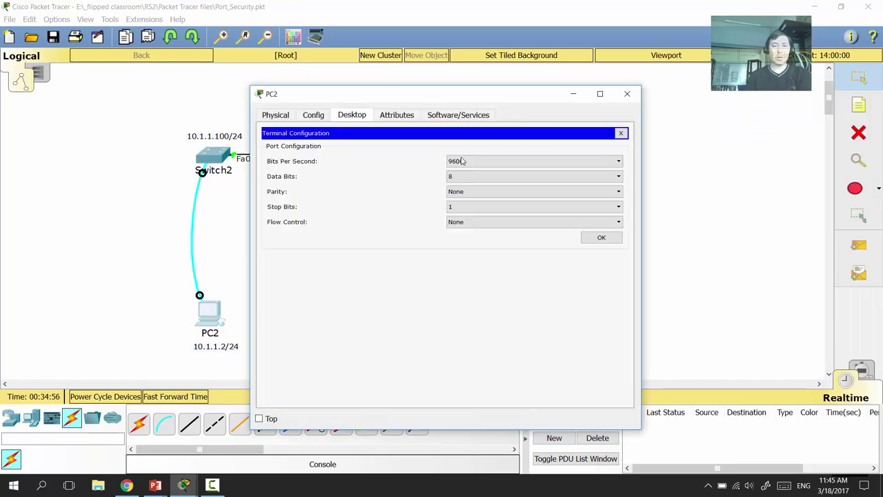
{"action": "left_click", "coordinate": [602, 238]}
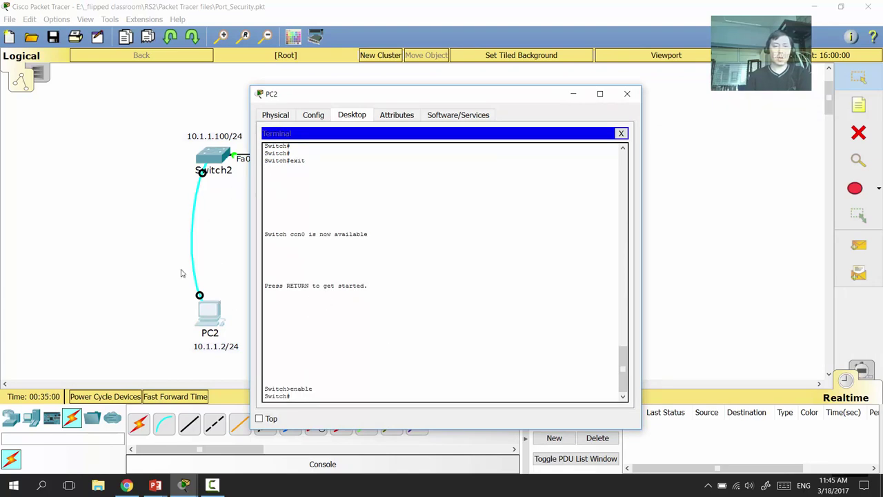
{"action": "left_click", "coordinate": [628, 95]}
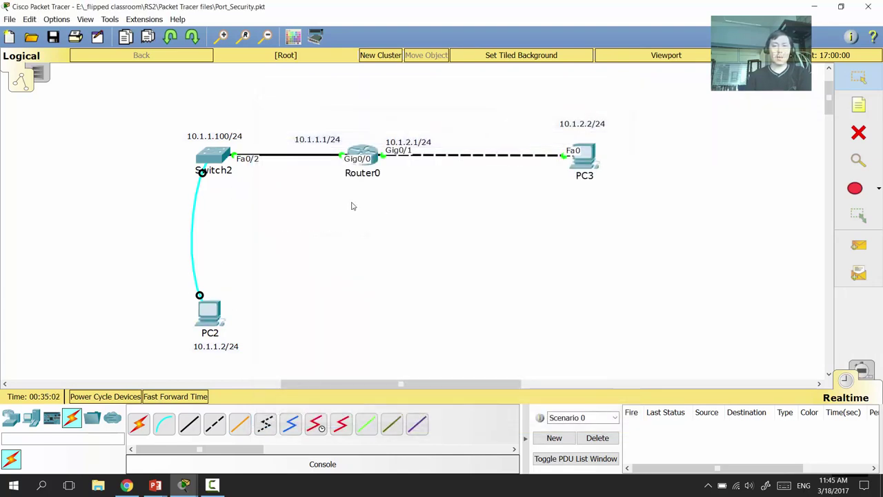
Run conf t on Switch2's command line, then return to the 'Managing Switch by SVI' slide.
{"action": "left_click", "coordinate": [214, 156]}
{"action": "left_click", "coordinate": [423, 201]}
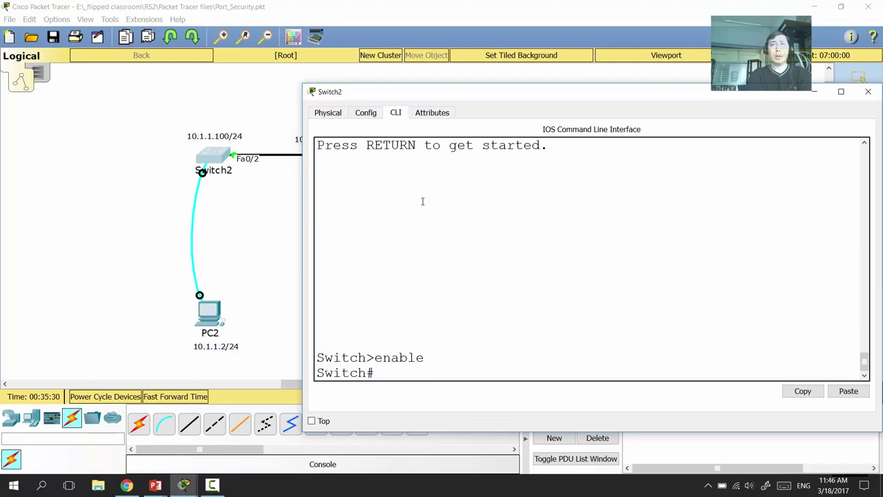
{"action": "type", "text": "conf t"}
{"action": "key", "text": "Tab"}
{"action": "key", "text": "Return"}
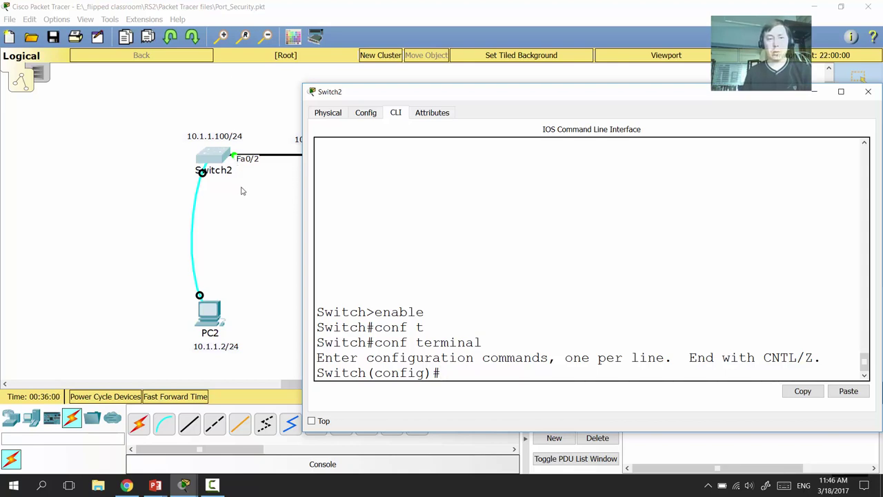
{"action": "key", "text": "alt+Tab"}
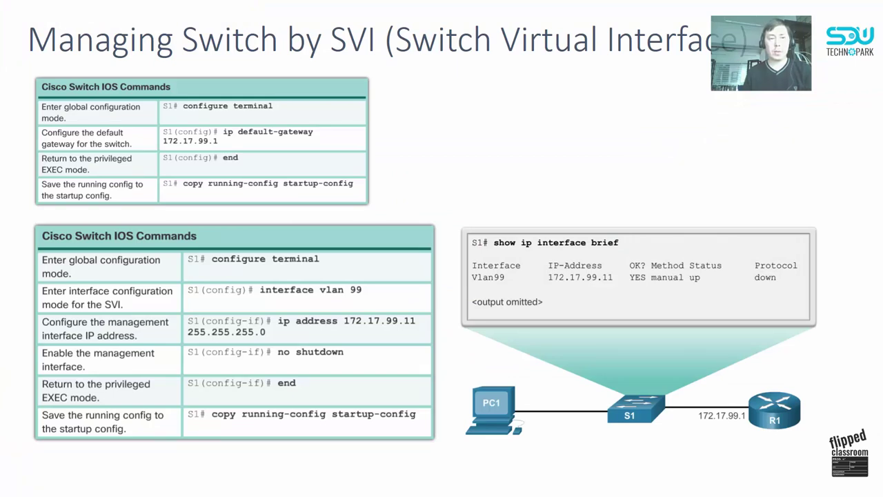
Cycle through windows until Switch2's command-line window, at global configuration mode, is in front.
{"action": "key", "text": "alt+Tab"}
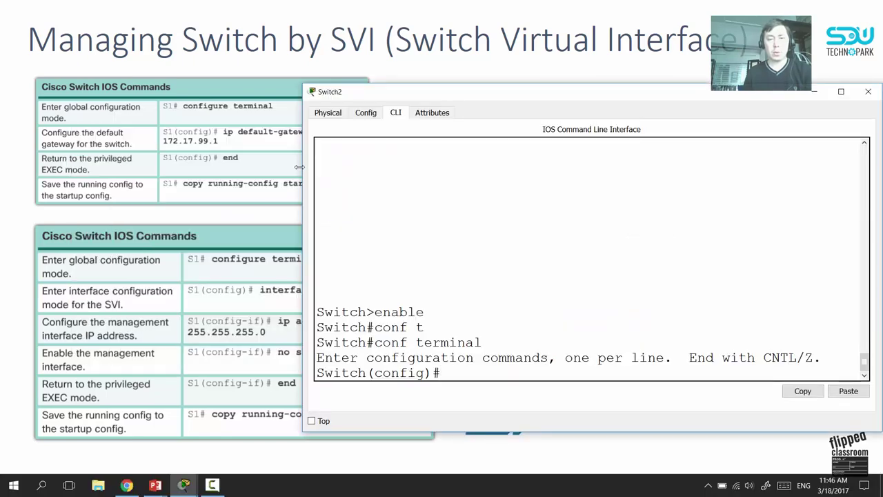
{"action": "key", "text": "alt+Tab"}
{"action": "key", "text": "Tab"}
{"action": "key", "text": "alt+Tab"}
{"action": "key", "text": "Tab"}
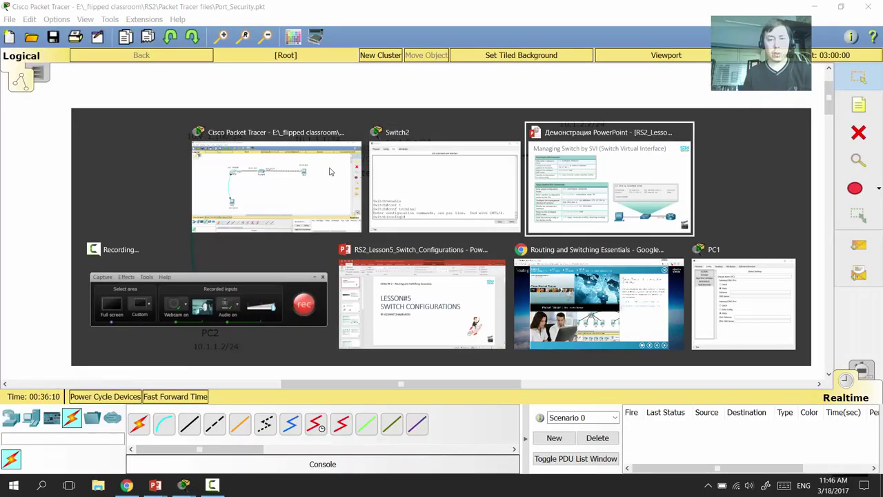
{"action": "key", "text": "alt+Tab"}
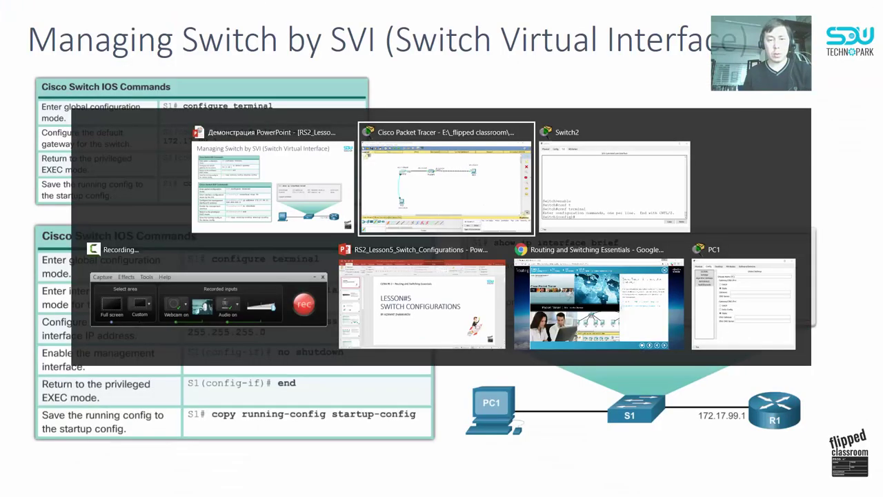
{"action": "key", "text": "alt+Tab"}
{"action": "key", "text": "Tab"}
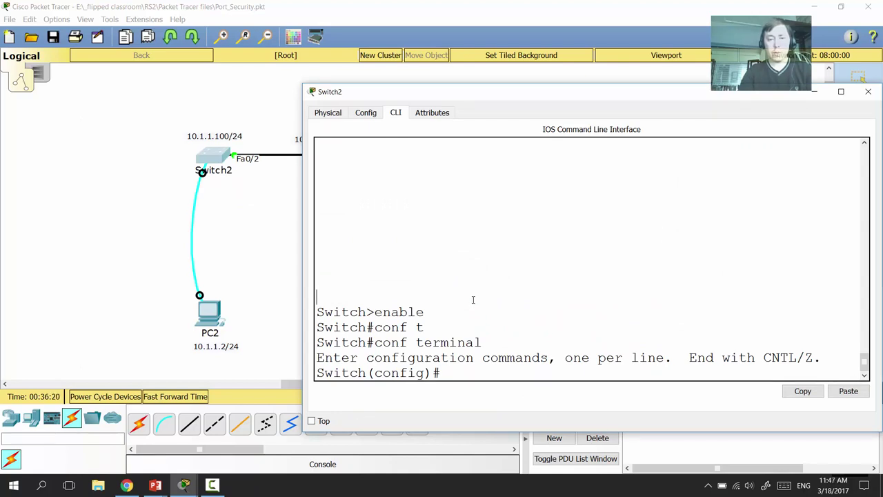
Configure interface vlan 1 with no shutdown and IP 10.1.1.100 255.255.255.0, then end.
{"action": "type", "text": "in"}
{"action": "type", "text": "t"}
{"action": "key", "text": "Tab"}
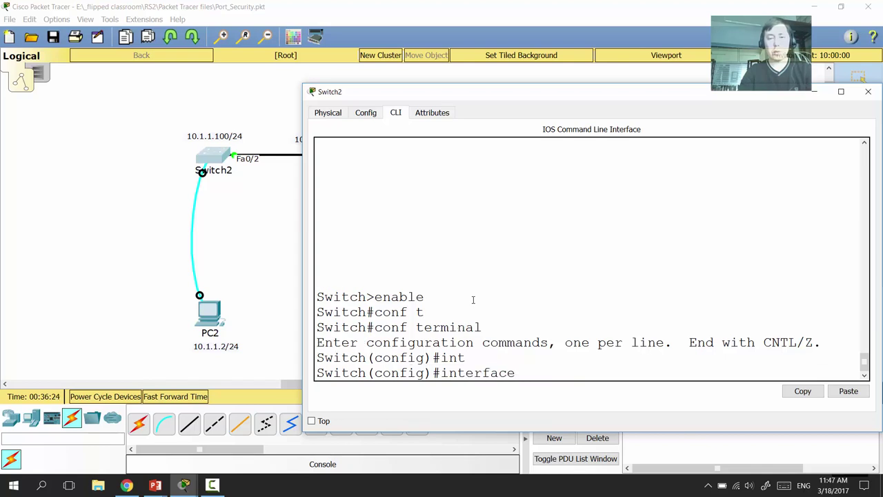
{"action": "type", "text": "vlan 1"}
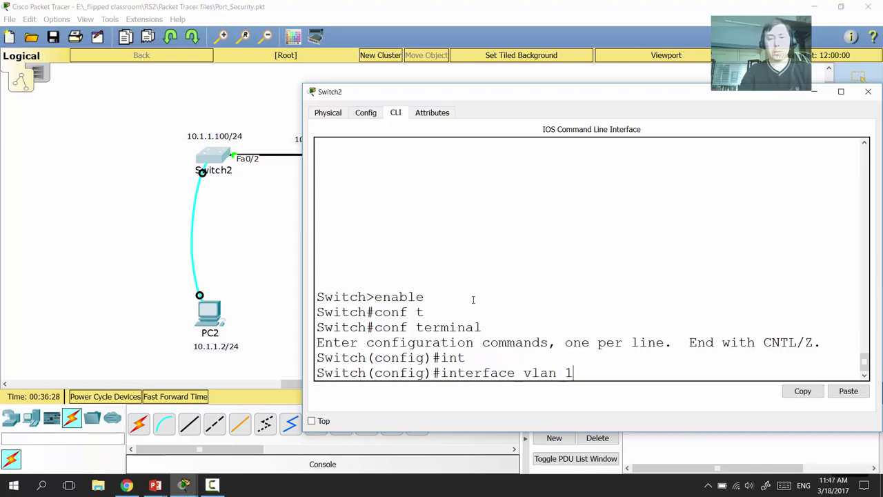
{"action": "key", "text": "Return"}
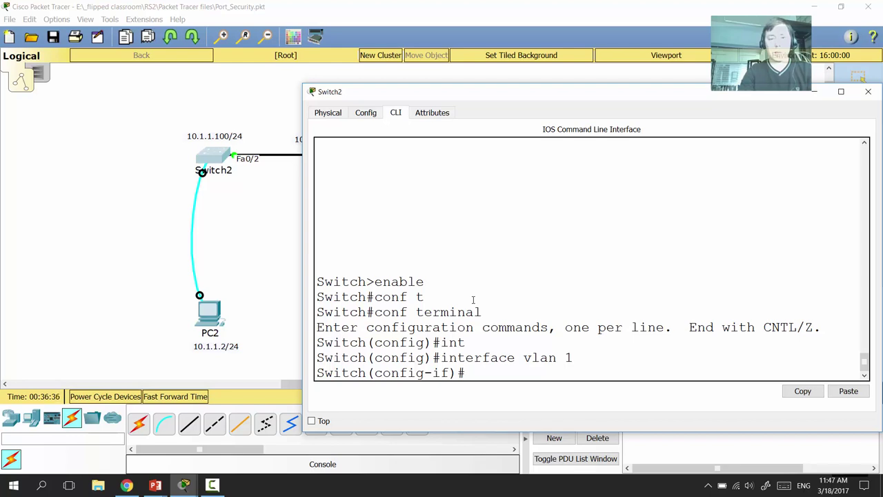
{"action": "type", "text": "no sh"}
{"action": "key", "text": "Return"}
{"action": "key", "text": "Return"}
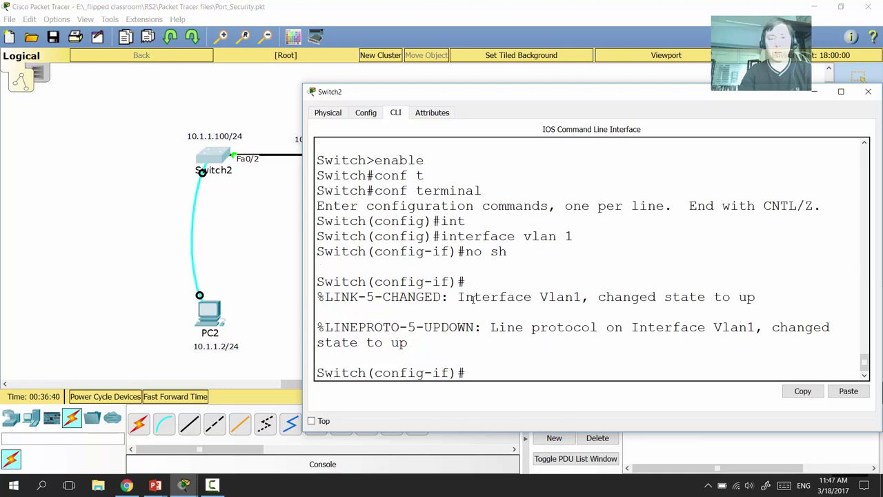
{"action": "type", "text": "ip addr"}
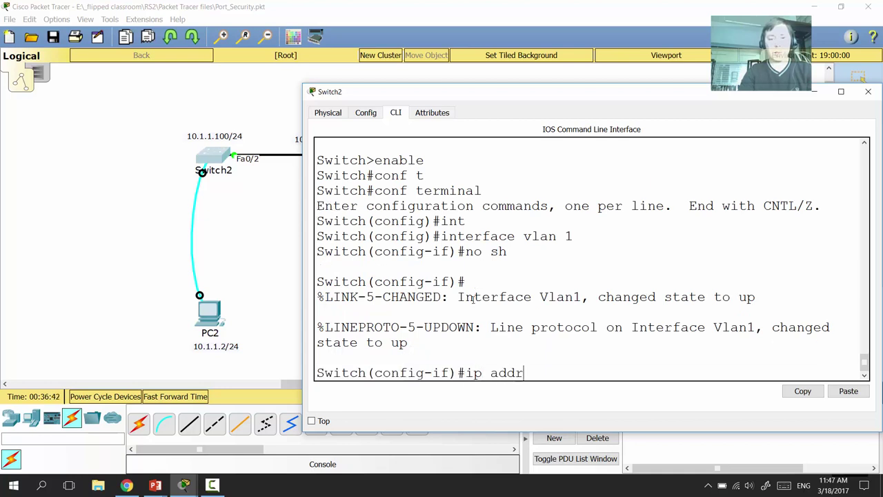
{"action": "type", "text": "ess 10.1.1.100"}
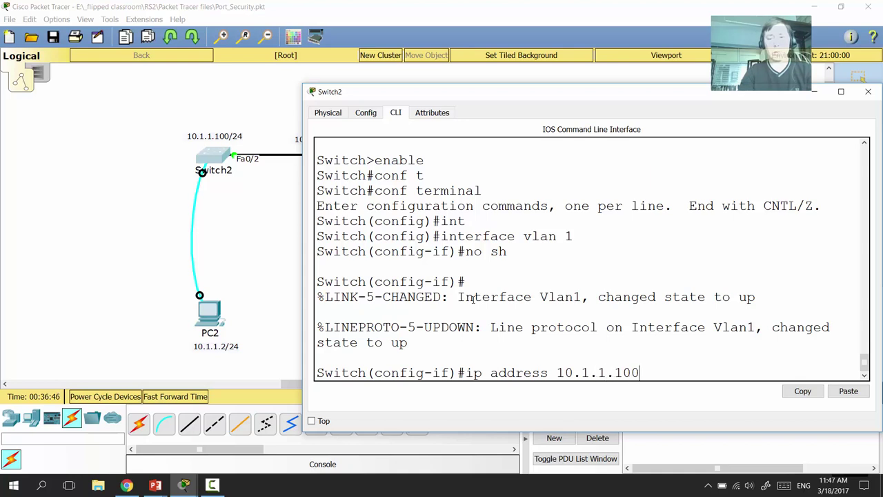
{"action": "type", "text": " 255.255.255.0"}
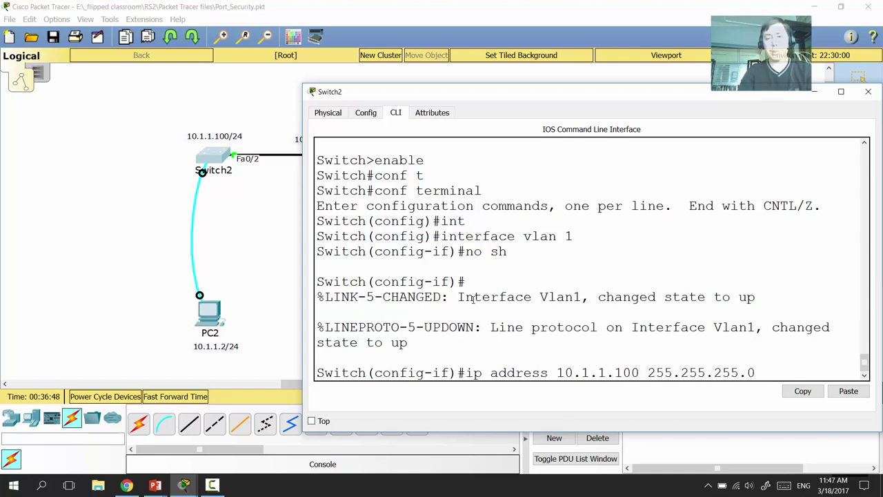
{"action": "key", "text": "Return"}
{"action": "type", "text": "end"}
{"action": "key", "text": "Return"}
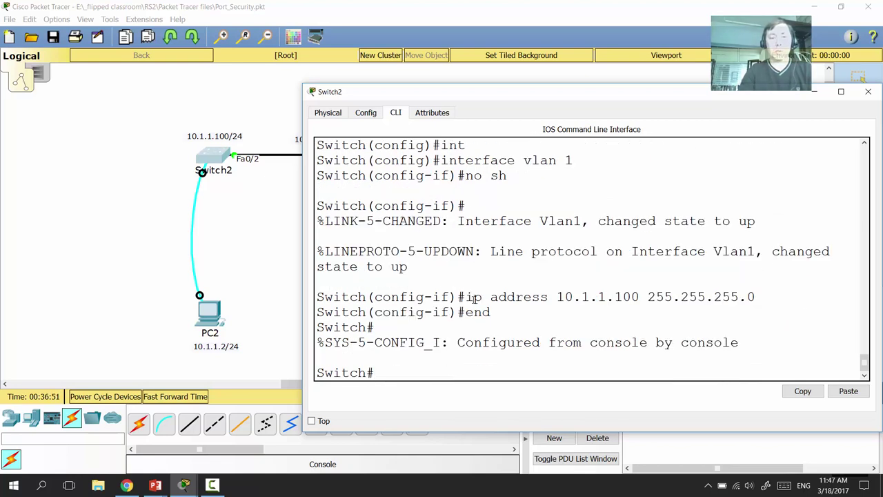
Run show ip int brief and dock Switch2's console beside the topology, widened to one line per interface.
{"action": "type", "text": "show"}
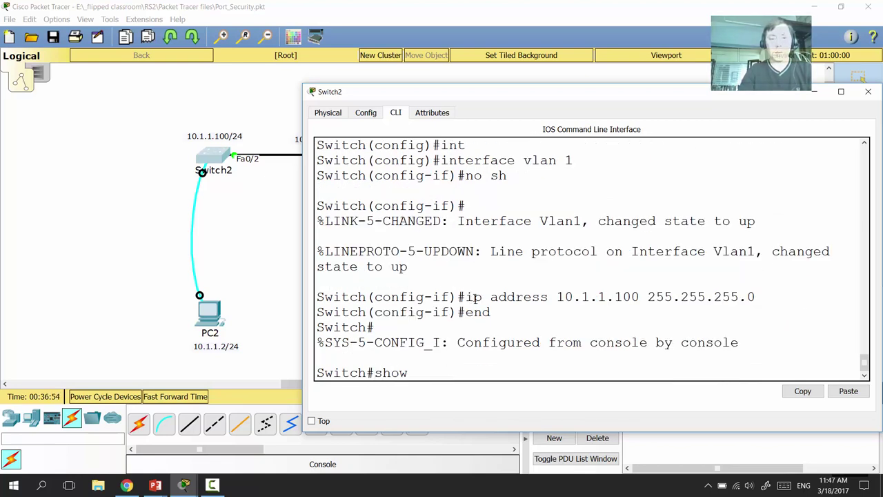
{"action": "type", "text": " ip"}
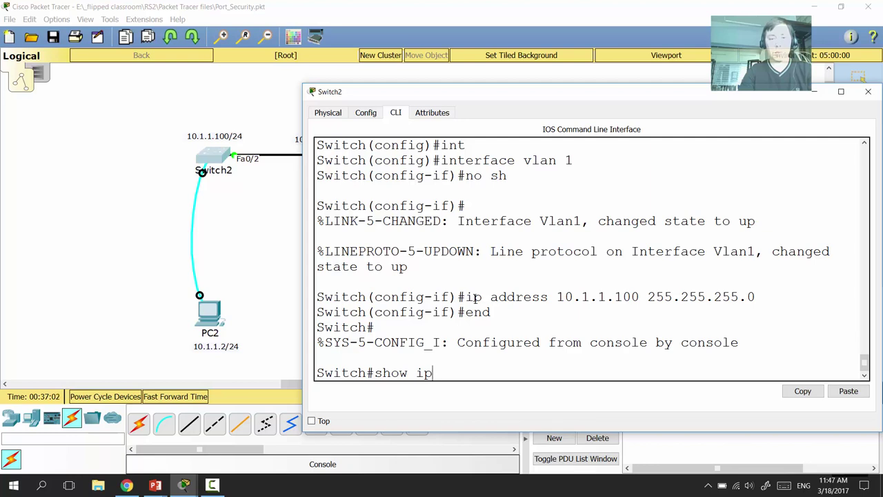
{"action": "type", "text": "int brief"}
{"action": "key", "text": "Return"}
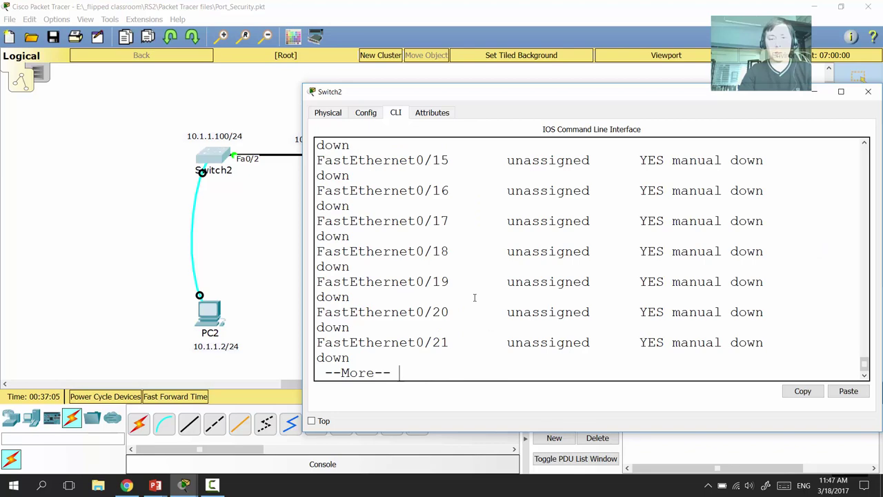
{"action": "left_click_drag", "start_coordinate": [442, 96], "coordinate": [882, 138]}
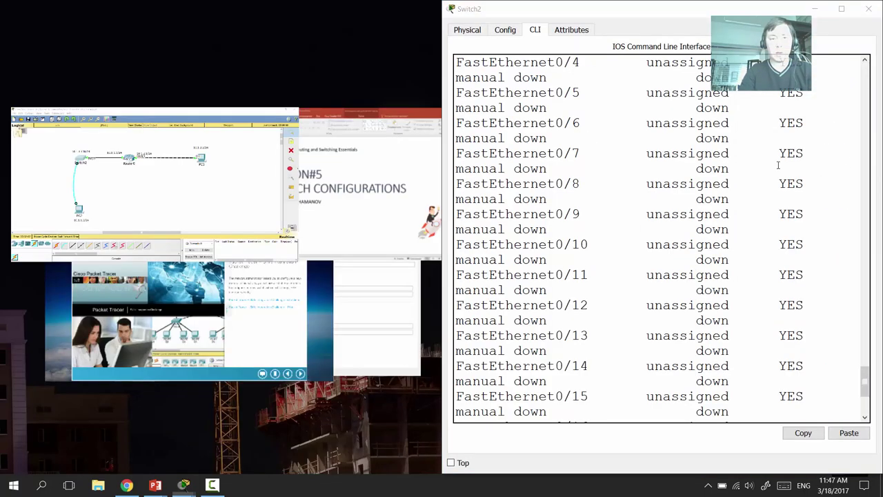
{"action": "left_click", "coordinate": [114, 176]}
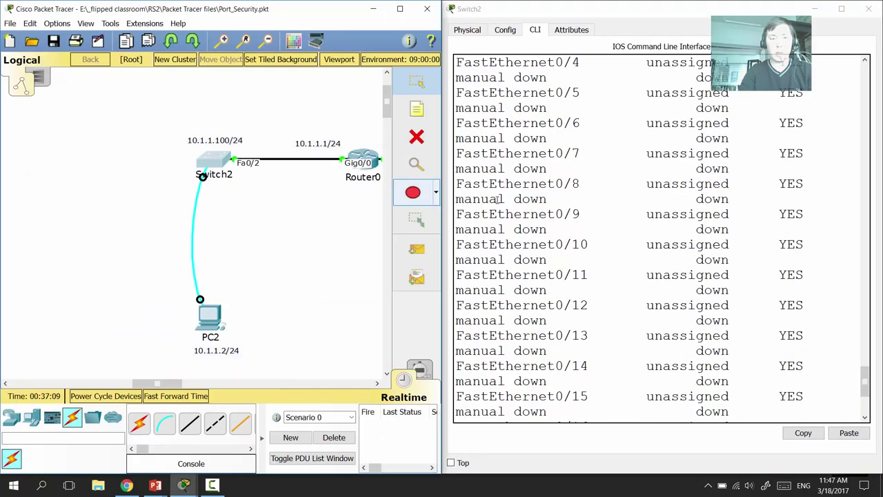
{"action": "left_click", "coordinate": [679, 241]}
{"action": "scroll", "coordinate": [680, 238], "scroll_direction": "down", "scroll_amount": 8}
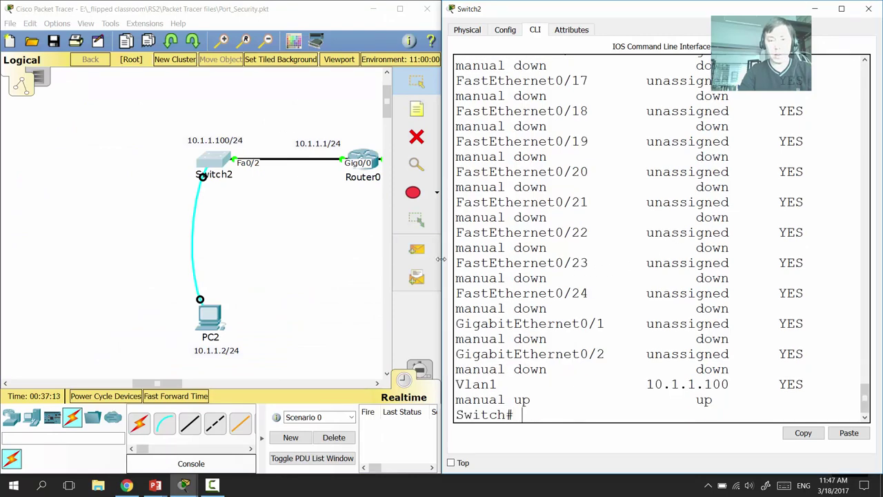
{"action": "left_click_drag", "start_coordinate": [439, 259], "coordinate": [105, 290]}
Highlight the Vlan1 line and its 10.1.1.100 address in the output, then close the console.
{"action": "left_click_drag", "start_coordinate": [308, 400], "coordinate": [577, 411]}
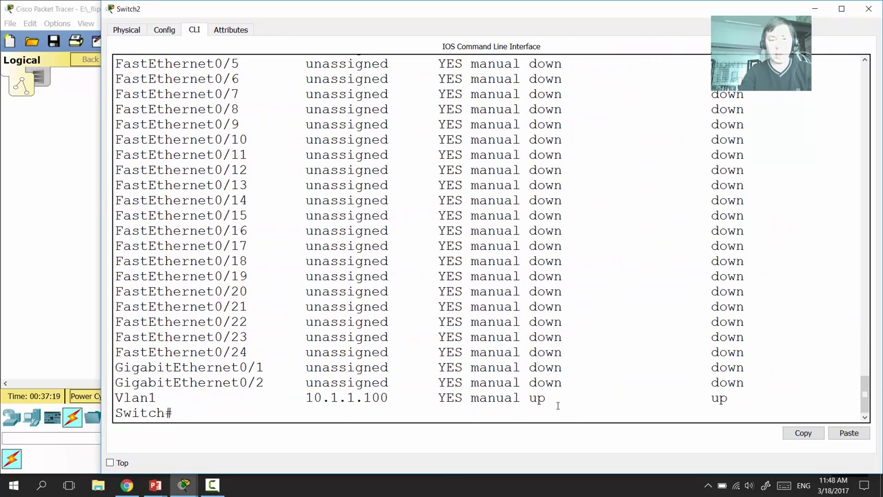
{"action": "left_click_drag", "start_coordinate": [727, 399], "coordinate": [116, 398]}
{"action": "scroll", "coordinate": [158, 363], "scroll_direction": "up", "scroll_amount": 2}
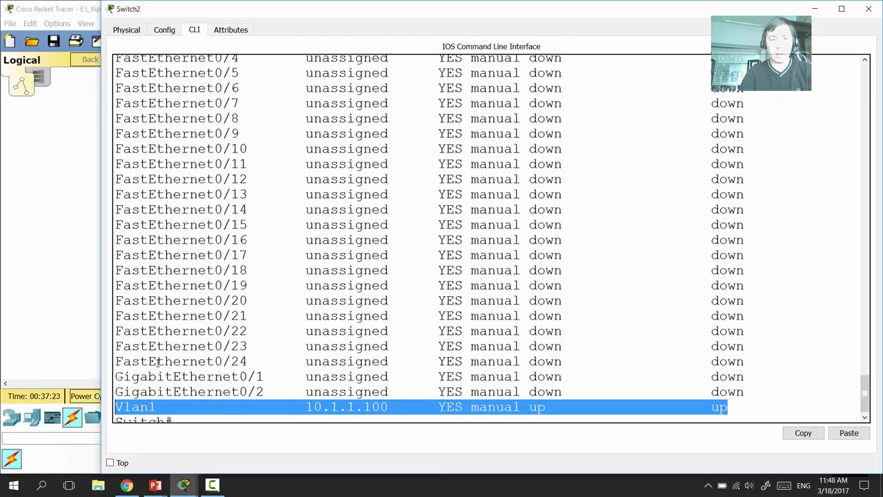
{"action": "scroll", "coordinate": [158, 363], "scroll_direction": "down", "scroll_amount": 2}
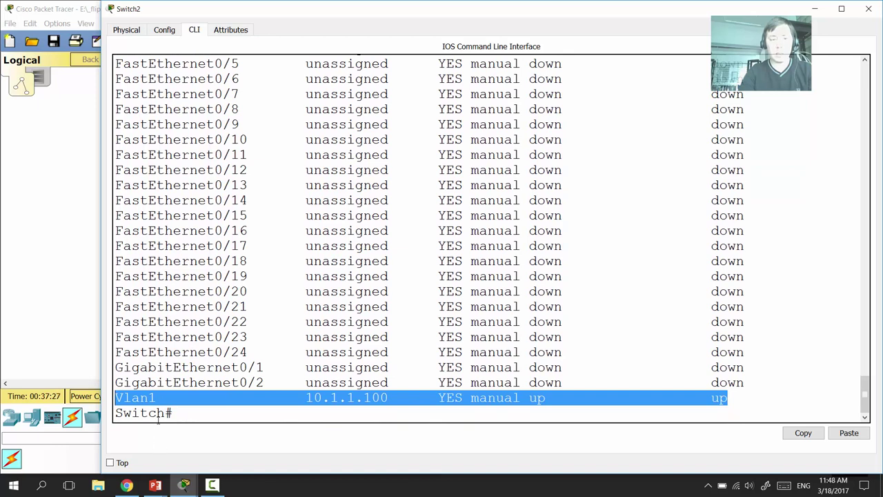
{"action": "left_click", "coordinate": [156, 398]}
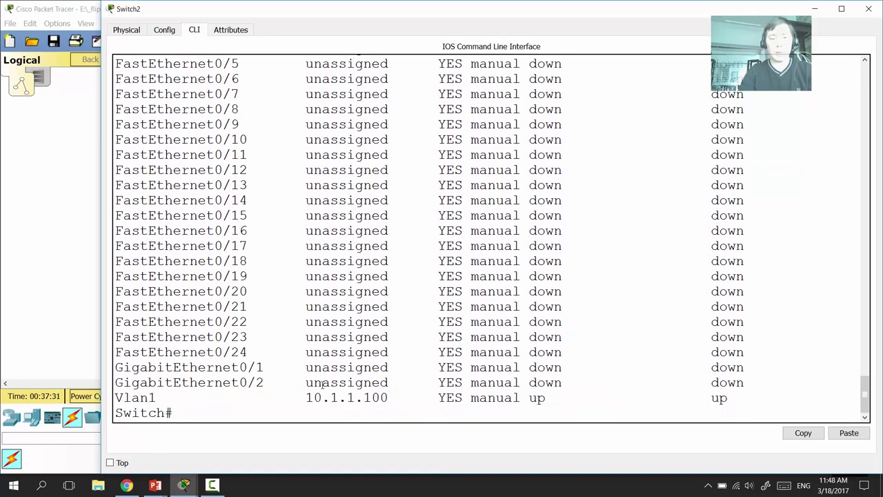
{"action": "left_click_drag", "start_coordinate": [306, 397], "coordinate": [384, 399]}
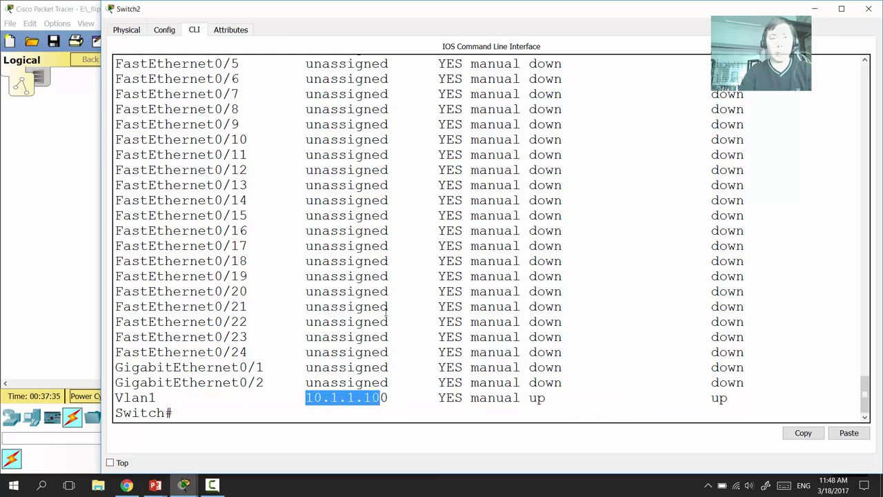
{"action": "scroll", "coordinate": [386, 358], "scroll_direction": "up", "scroll_amount": 3}
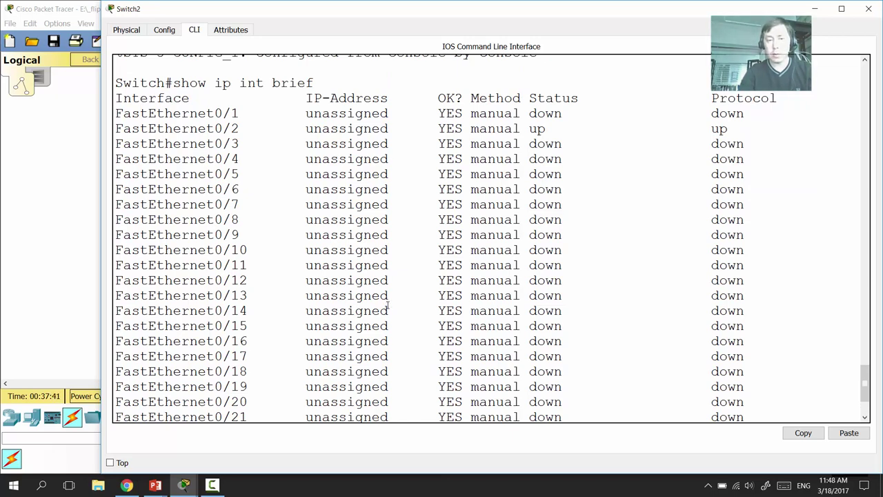
{"action": "scroll", "coordinate": [388, 306], "scroll_direction": "down", "scroll_amount": 3}
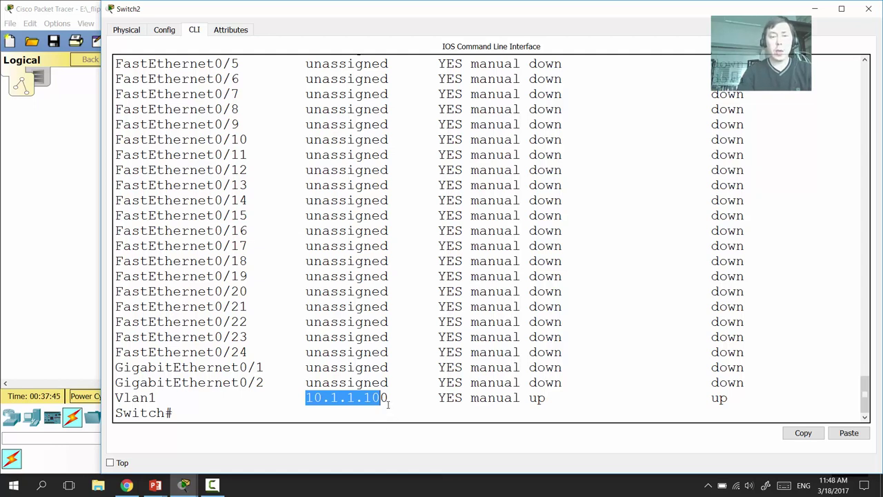
{"action": "left_click_drag", "start_coordinate": [397, 396], "coordinate": [300, 394]}
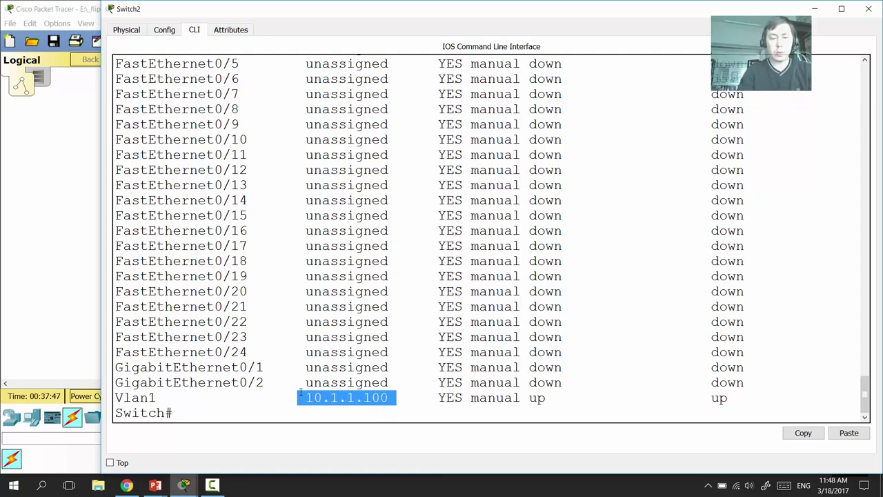
{"action": "key", "text": "alt+F4"}
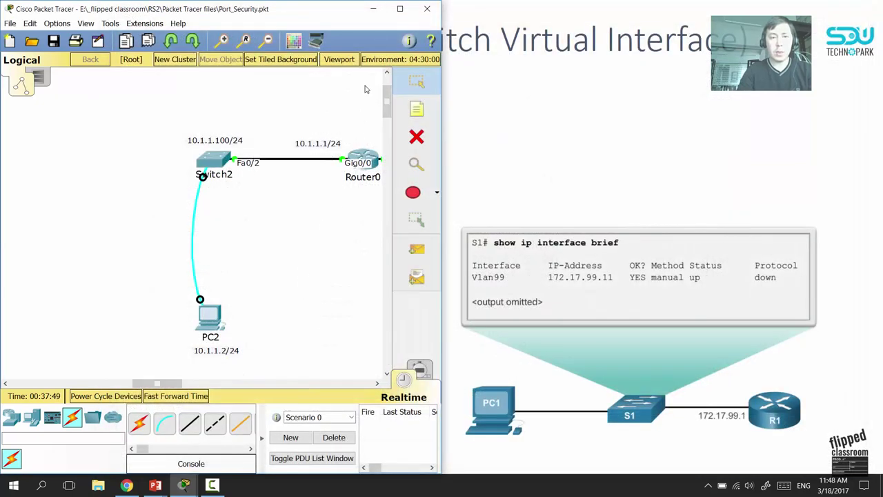
Cable PC2 FastEthernet0 to Switch2 Fa0/1 with copper straight-through and fast-forward time.
{"action": "left_click", "coordinate": [400, 8]}
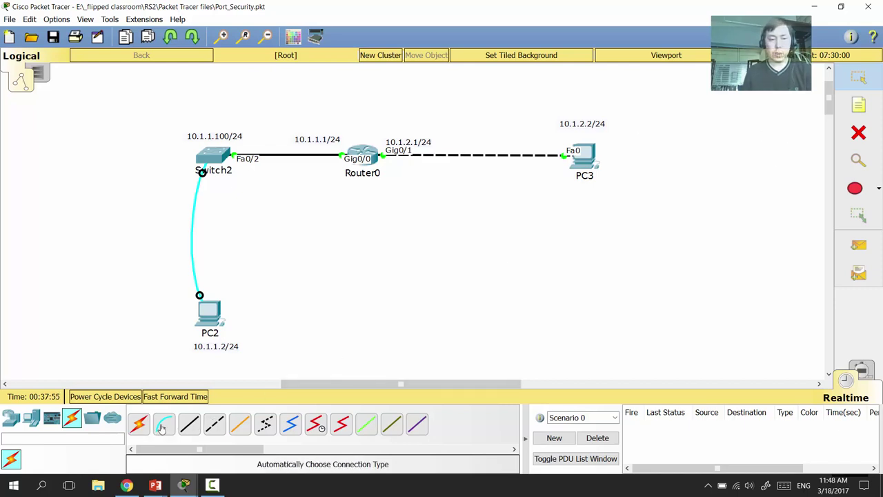
{"action": "left_click", "coordinate": [189, 423]}
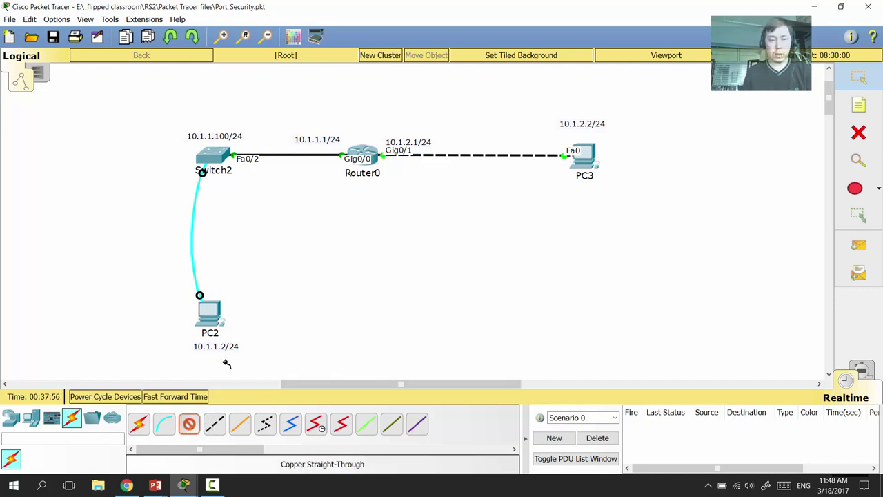
{"action": "left_click", "coordinate": [216, 316]}
{"action": "left_click", "coordinate": [243, 345]}
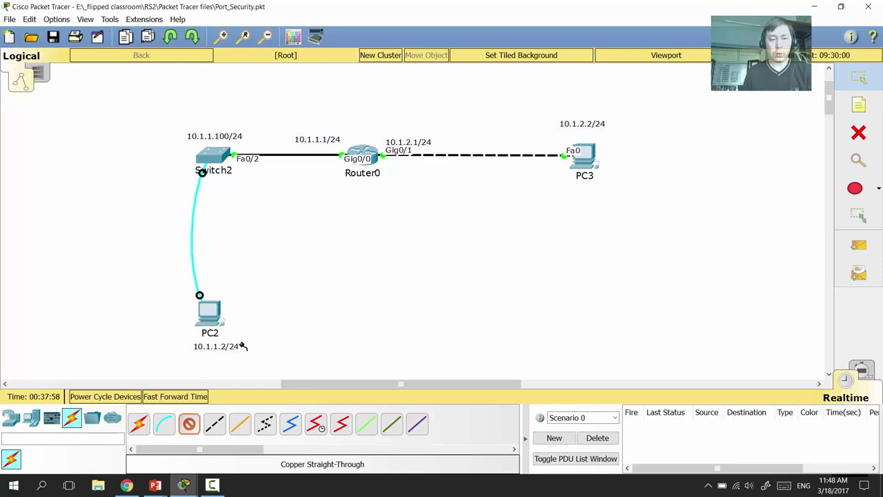
{"action": "left_click", "coordinate": [216, 169]}
{"action": "left_click", "coordinate": [230, 166]}
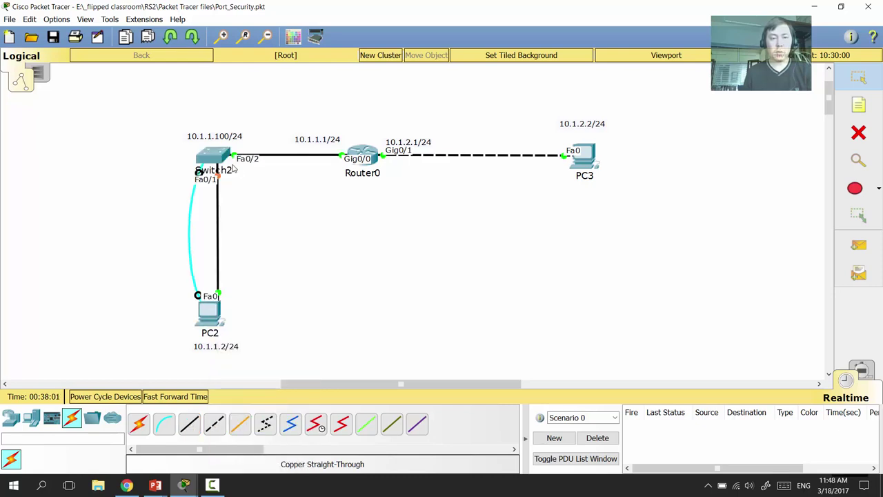
{"action": "left_click", "coordinate": [178, 397]}
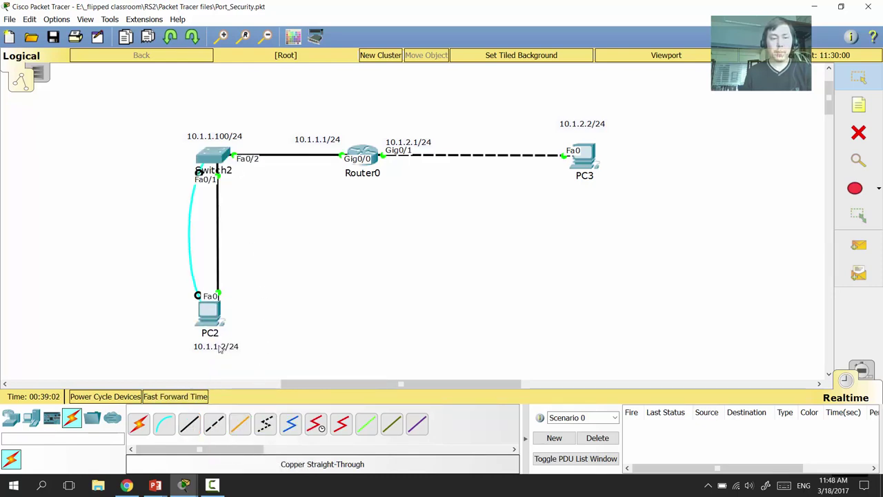
{"action": "left_click", "coordinate": [220, 321]}
{"action": "left_click_drag", "start_coordinate": [358, 94], "coordinate": [510, 83]}
Ping 10.1.1.100 twice from PC2's command prompt until 4 of 4 replies succeed, then close PC2.
{"action": "left_click", "coordinate": [662, 142]}
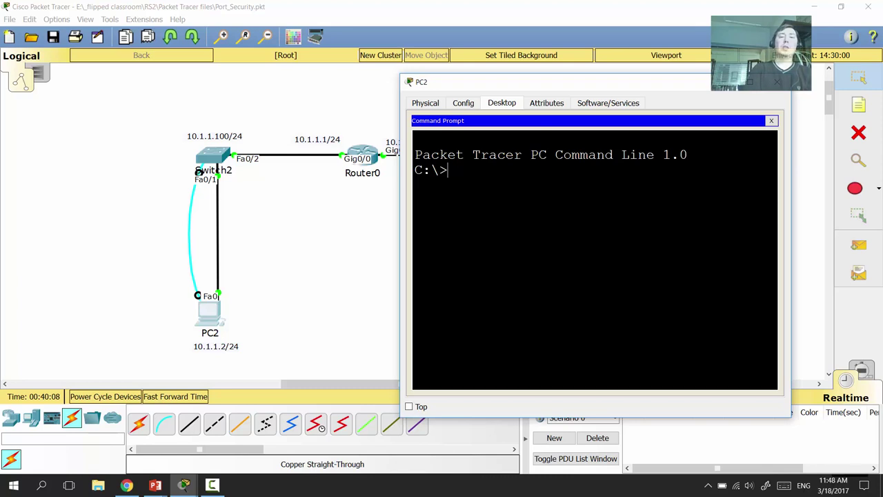
{"action": "type", "text": "pin"}
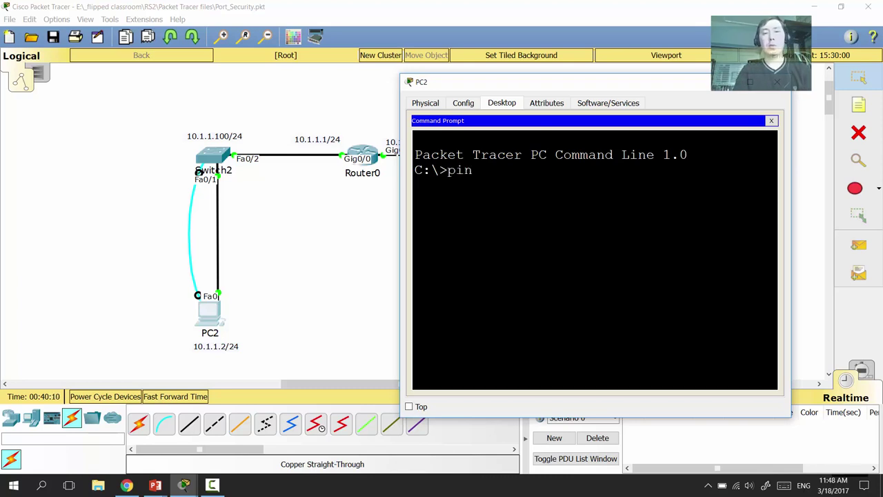
{"action": "type", "text": "g 192.168."}
{"action": "key", "text": "BackSpace"}
{"action": "key", "text": "BackSpace"}
{"action": "key", "text": "BackSpace"}
{"action": "key", "text": "BackSpace"}
{"action": "key", "text": "BackSpace"}
{"action": "key", "text": "BackSpace"}
{"action": "type", "text": "0.1.1.100"}
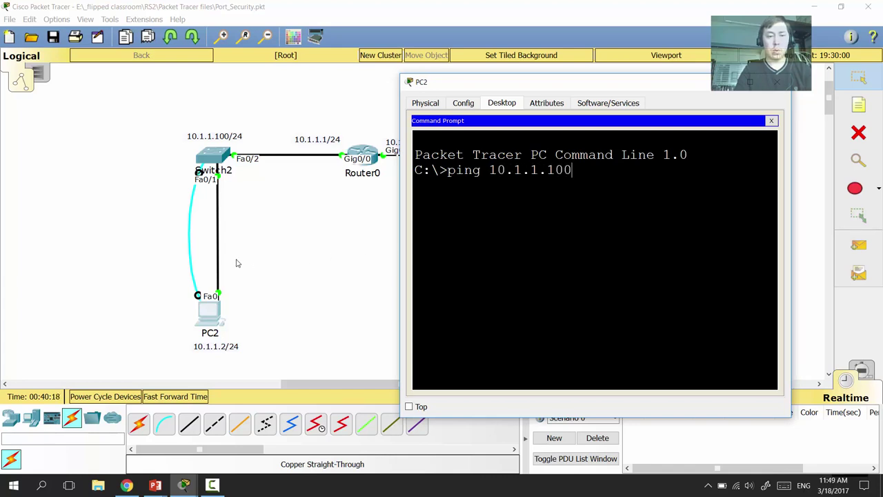
{"action": "key", "text": "Return"}
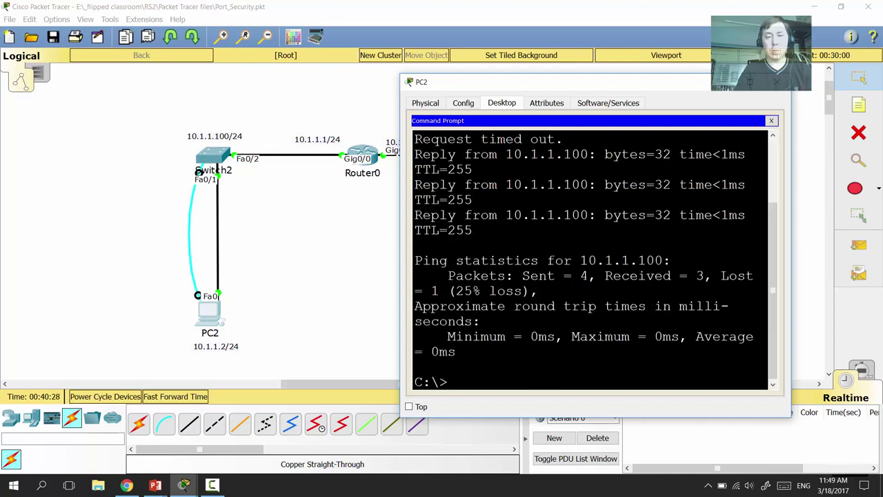
{"action": "scroll", "coordinate": [596, 262], "scroll_direction": "up", "scroll_amount": 1}
{"action": "left_click_drag", "start_coordinate": [565, 157], "coordinate": [414, 158]}
{"action": "left_click", "coordinate": [414, 158]}
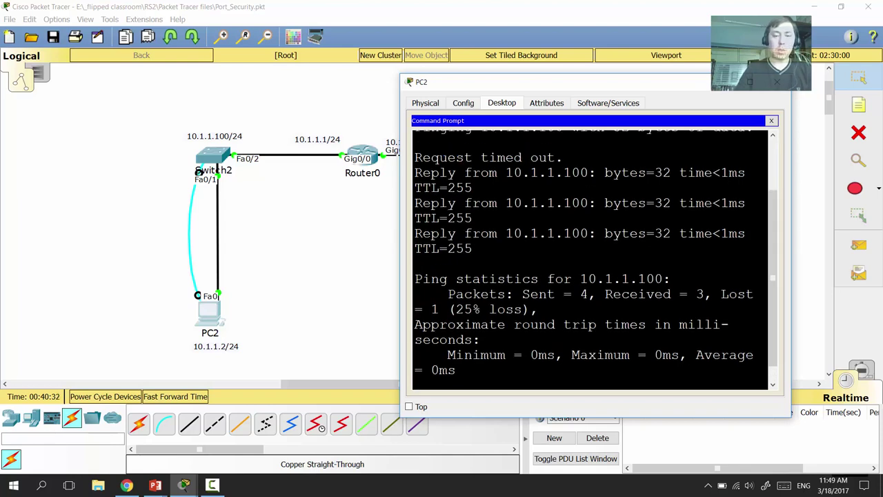
{"action": "key", "text": "Up"}
{"action": "key", "text": "Return"}
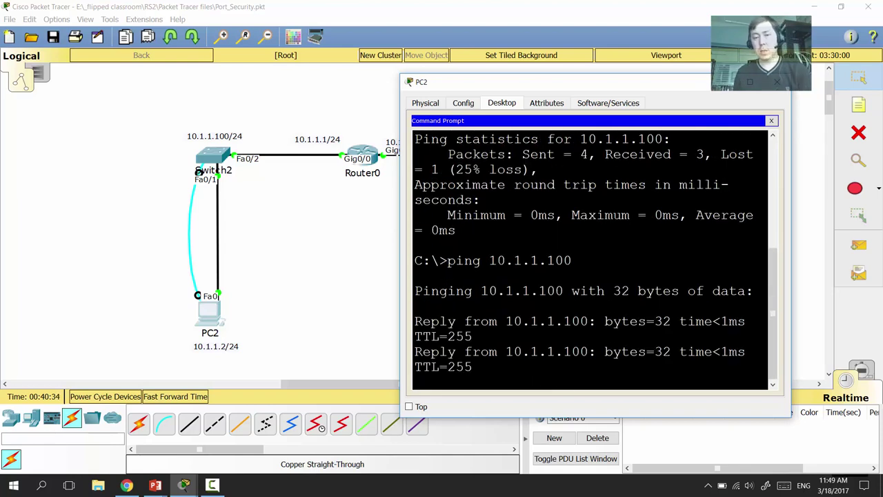
{"action": "left_click", "coordinate": [349, 237]}
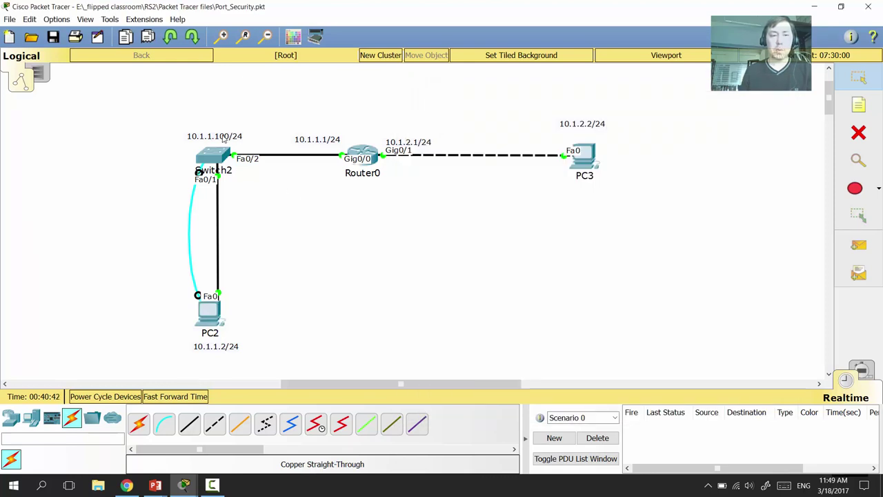
Add a 'LINE VTY 0 15' note near Switch2, then enter telnet 10.1.1.100 on PC2.
{"action": "key", "text": "n"}
{"action": "left_click", "coordinate": [256, 197]}
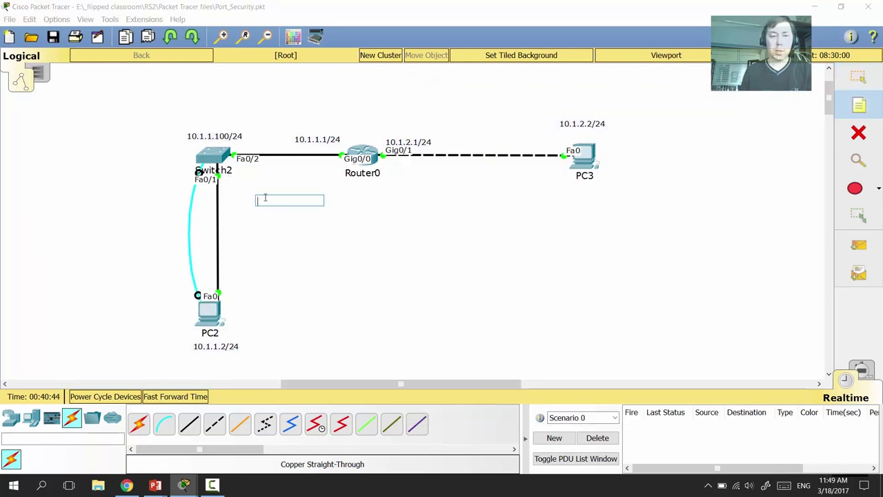
{"action": "type", "text": "LINE VTY"}
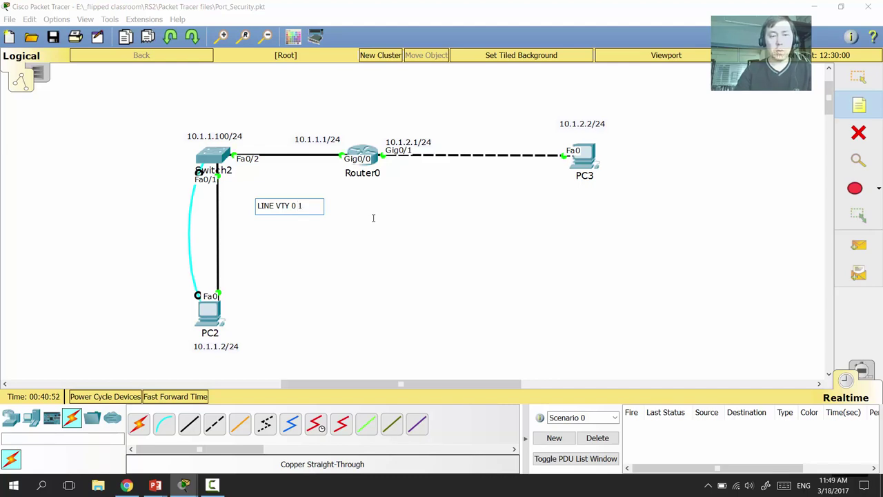
{"action": "type", "text": "0 15"}
{"action": "key", "text": "Return"}
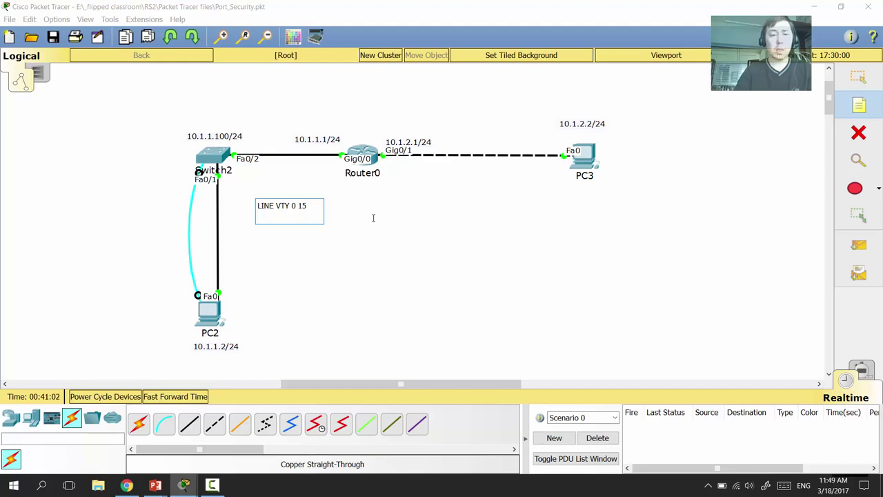
{"action": "key", "text": "Escape"}
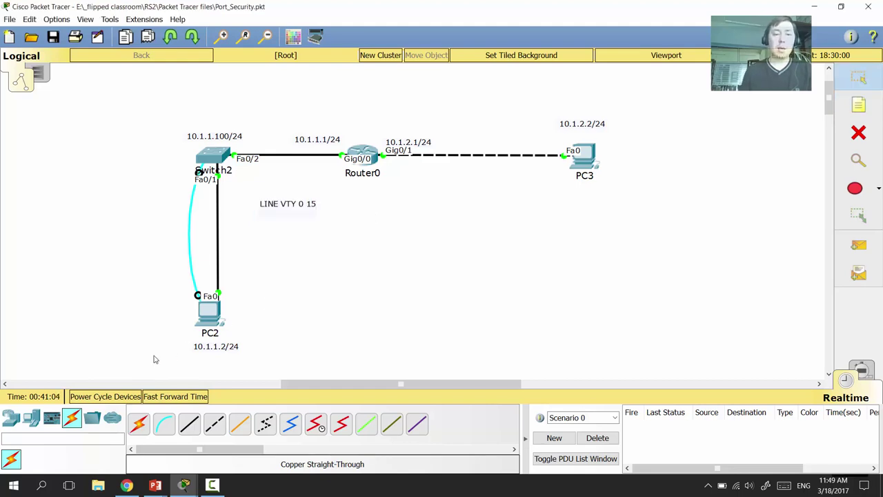
{"action": "left_click", "coordinate": [207, 316]}
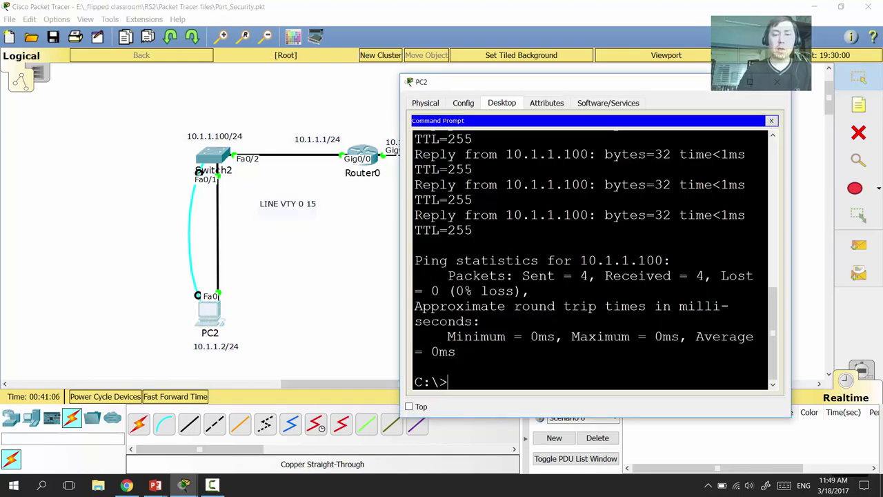
{"action": "type", "text": "telnet"}
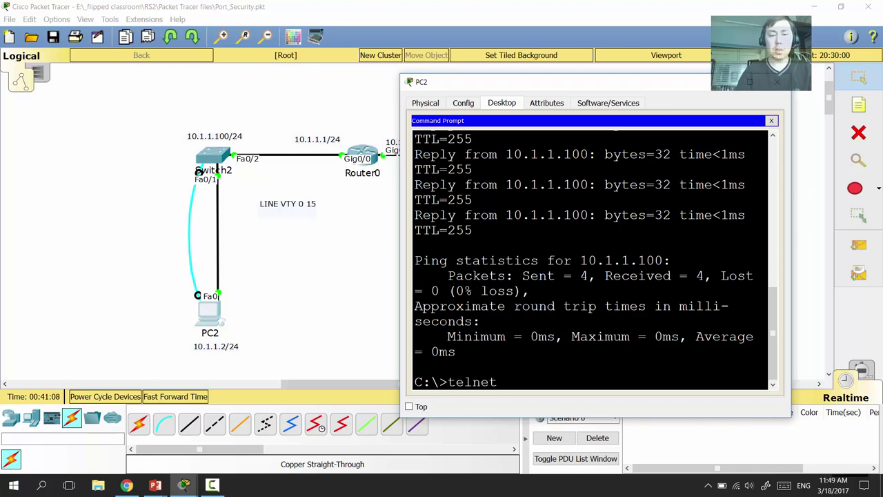
{"action": "type", "text": " 10.1.1.100"}
Run telnet 10.1.1.100 from PC2, see it closed by the foreign host, and close PC2's window.
{"action": "key", "text": "Return"}
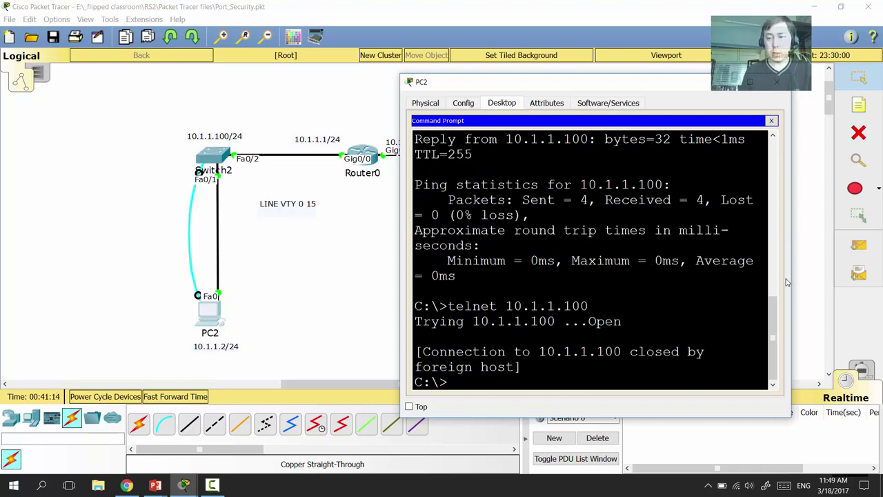
{"action": "left_click_drag", "start_coordinate": [792, 282], "coordinate": [882, 282]}
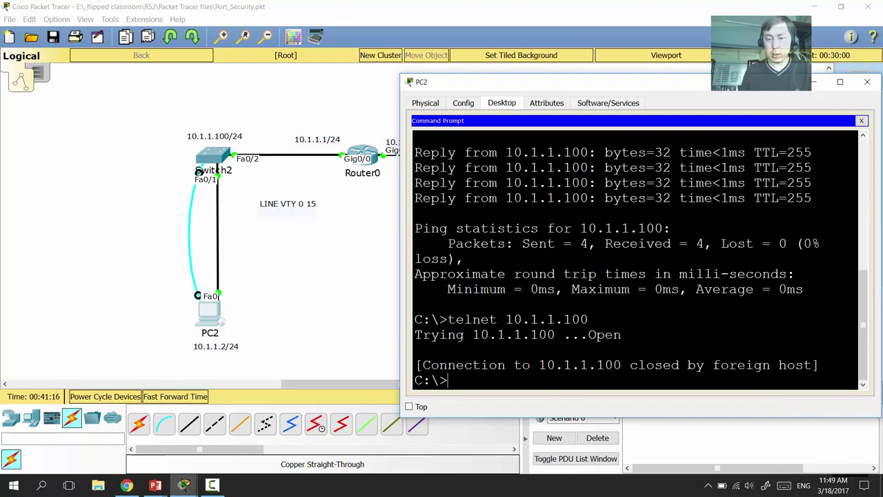
{"action": "left_click_drag", "start_coordinate": [505, 365], "coordinate": [804, 365]}
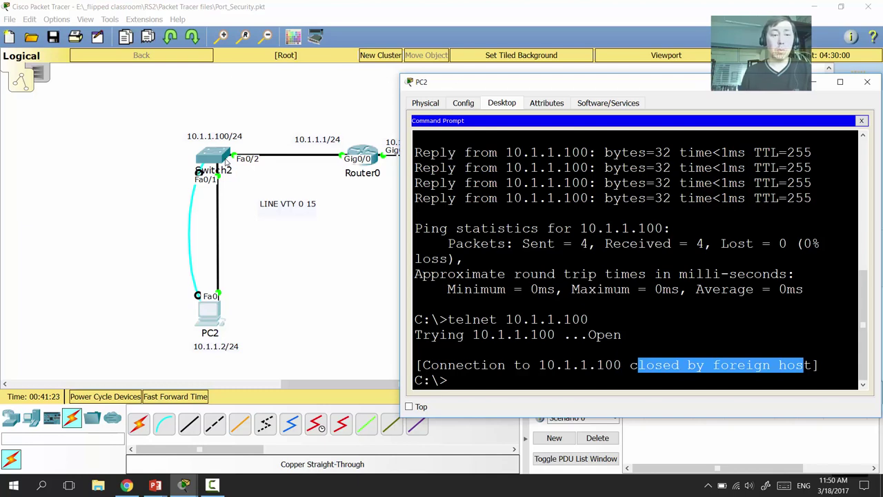
{"action": "left_click", "coordinate": [236, 218]}
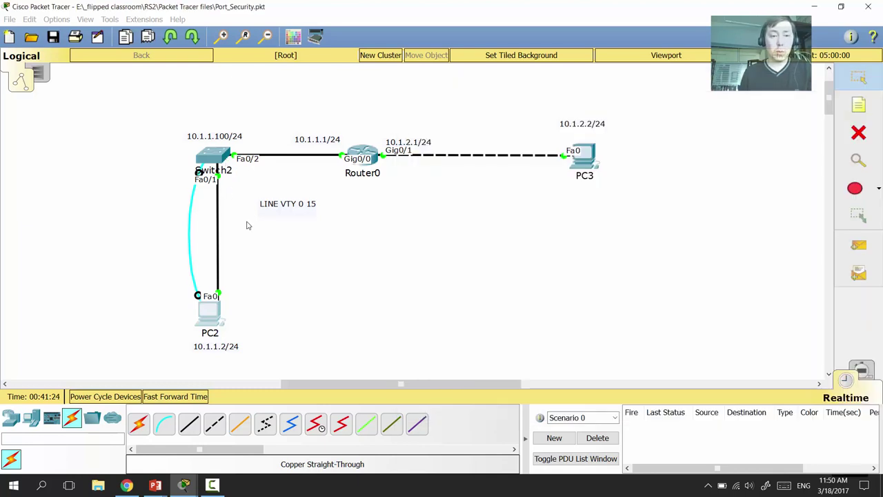
Delete the console cable between PC2 and Switch2, then bring up Switch2's CLI.
{"action": "left_click", "coordinate": [868, 129]}
{"action": "left_click", "coordinate": [192, 200]}
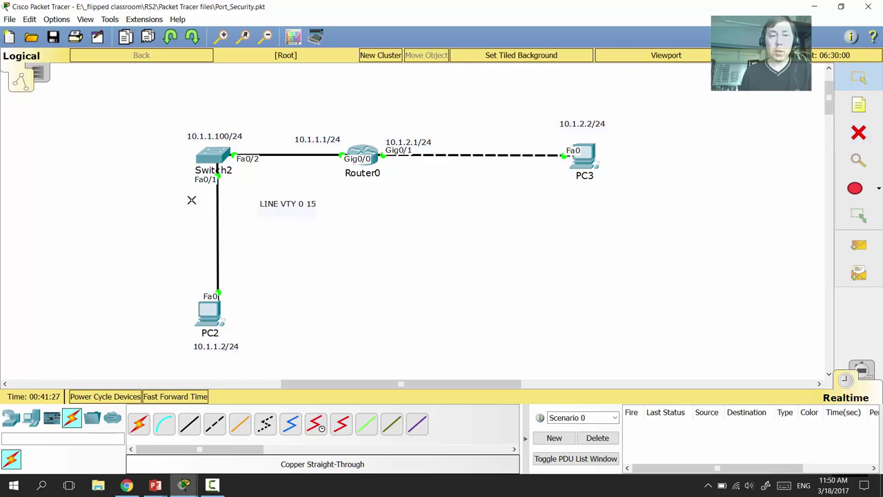
{"action": "key", "text": "alt+Tab"}
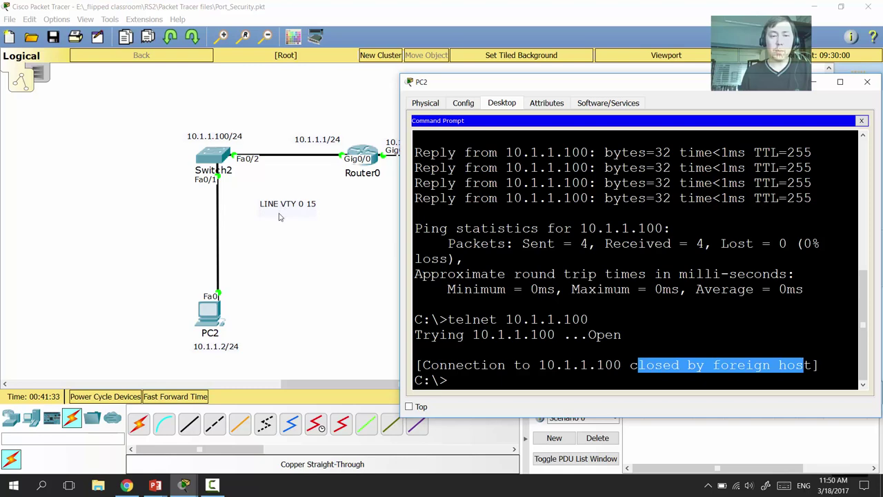
{"action": "left_click", "coordinate": [222, 160]}
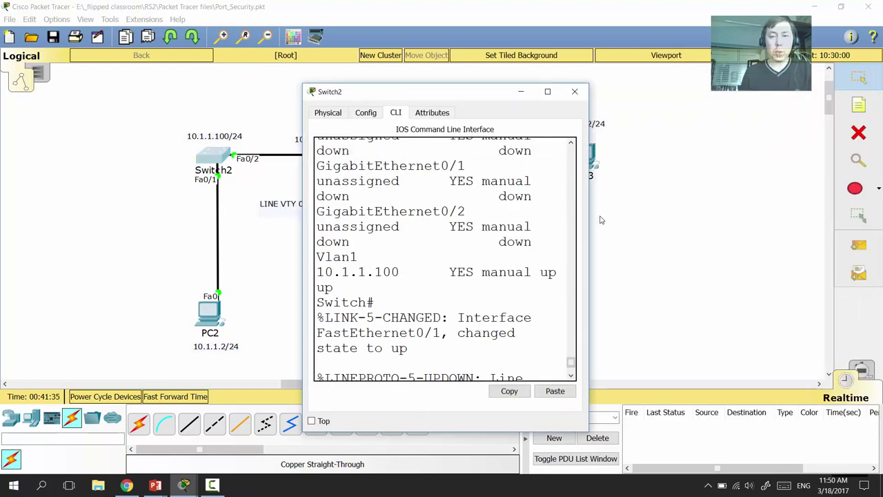
On Switch2, enter global configuration with conf t and open line vty 0 15.
{"action": "left_click_drag", "start_coordinate": [590, 219], "coordinate": [882, 228]}
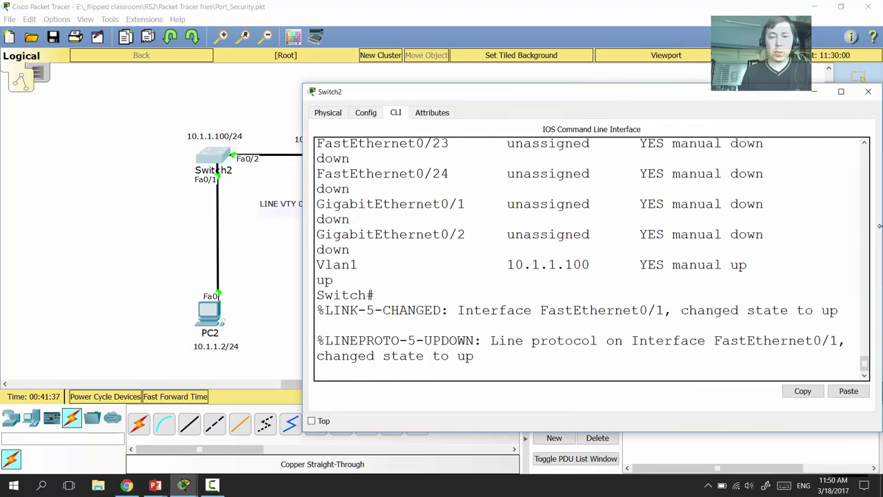
{"action": "key", "text": "Return"}
{"action": "key", "text": "Return"}
{"action": "type", "text": "conf t"}
{"action": "key", "text": "Return"}
{"action": "type", "text": "line vty 0 15"}
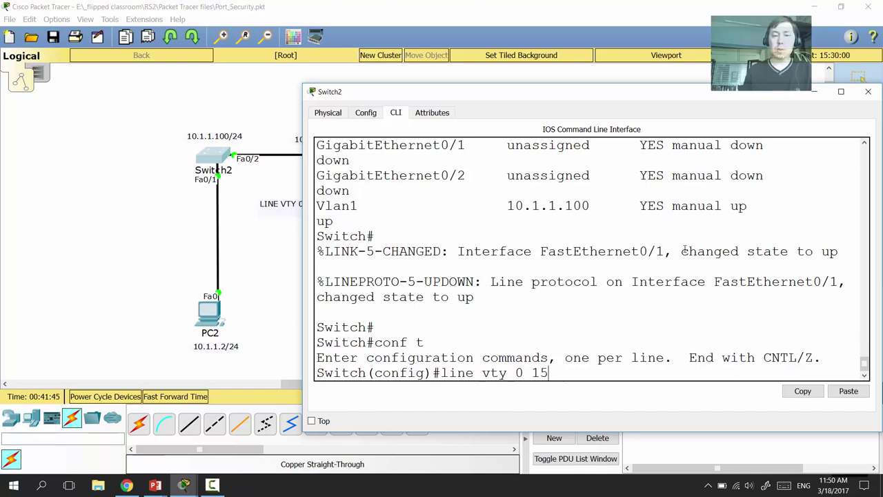
{"action": "key", "text": "Left"}
{"action": "key", "text": "Left"}
{"action": "key", "text": "Left"}
{"action": "key", "text": "Left"}
{"action": "key", "text": "Left"}
{"action": "left_click_drag", "start_coordinate": [509, 372], "coordinate": [552, 374]}
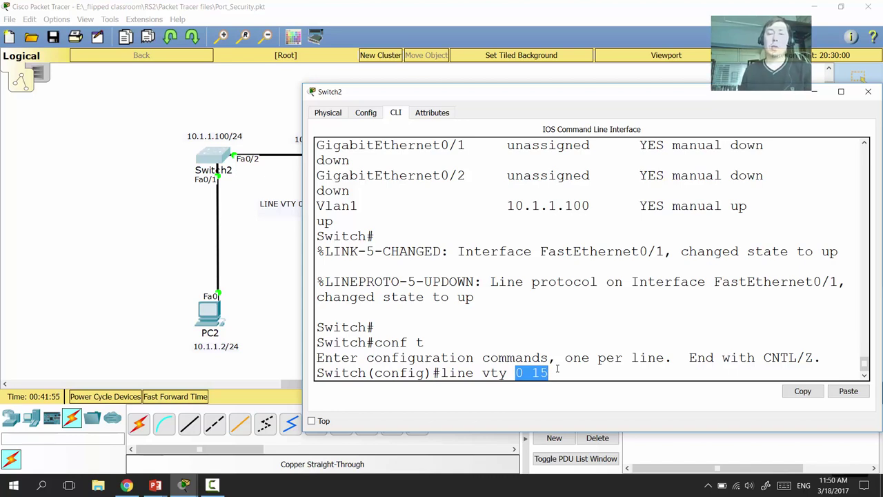
{"action": "left_click", "coordinate": [534, 373]}
{"action": "left_click_drag", "start_coordinate": [532, 372], "coordinate": [558, 368]}
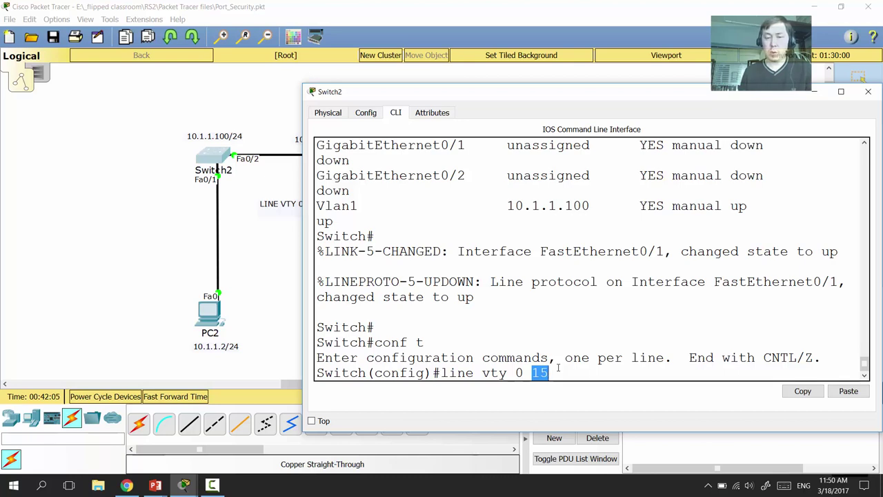
{"action": "key", "text": "Return"}
Give the VTY lines a password, require login, and exit to global configuration.
{"action": "type", "text": "password cisco"}
{"action": "key", "text": "Return"}
{"action": "type", "text": "login"}
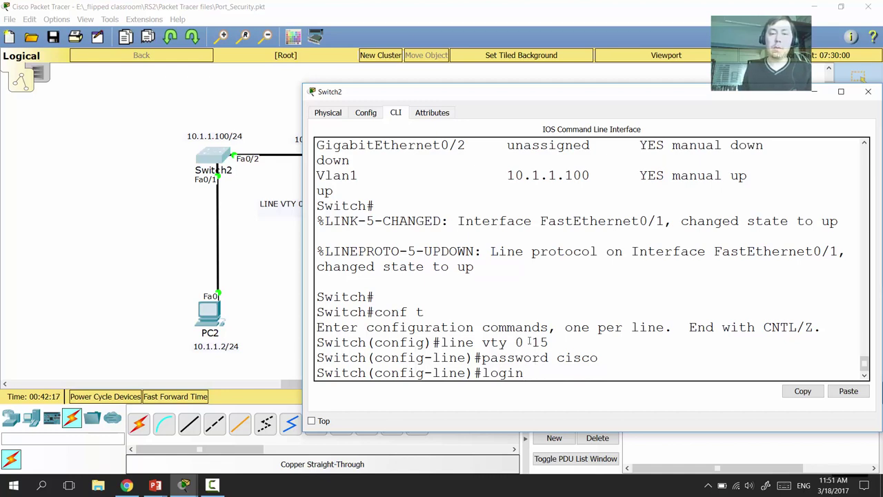
{"action": "left_click_drag", "start_coordinate": [516, 342], "coordinate": [549, 342]}
{"action": "left_click_drag", "start_coordinate": [605, 357], "coordinate": [474, 372]}
{"action": "left_click_drag", "start_coordinate": [556, 358], "coordinate": [602, 357]}
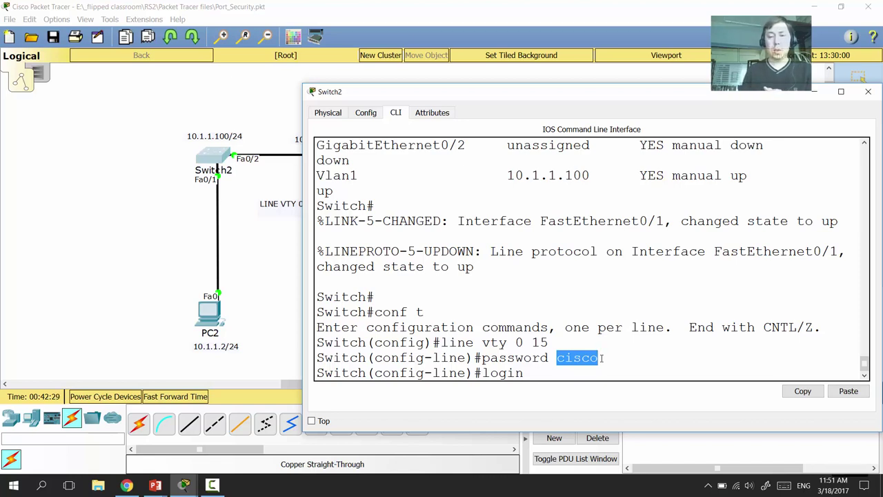
{"action": "key", "text": "Return"}
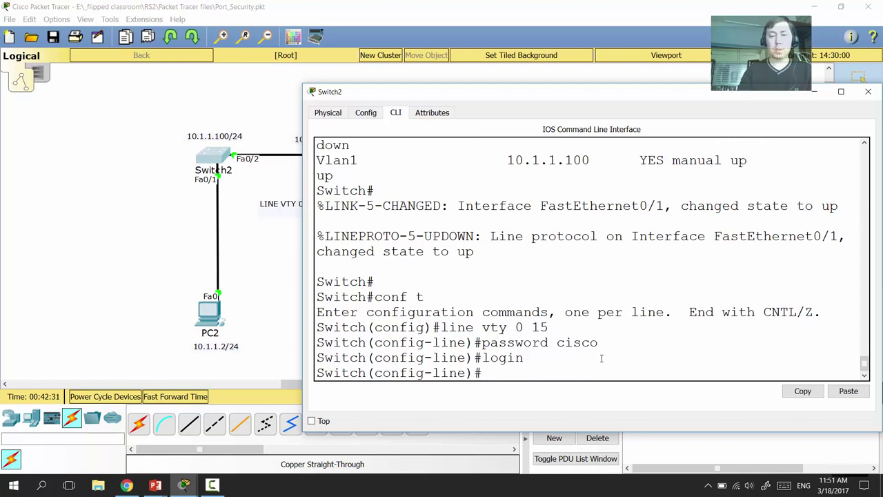
{"action": "type", "text": "exit"}
{"action": "key", "text": "Return"}
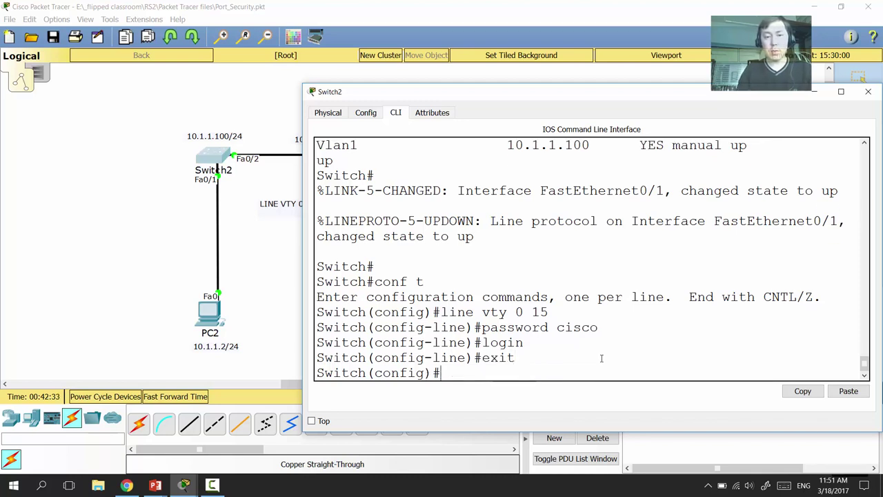
{"action": "key", "text": "Return"}
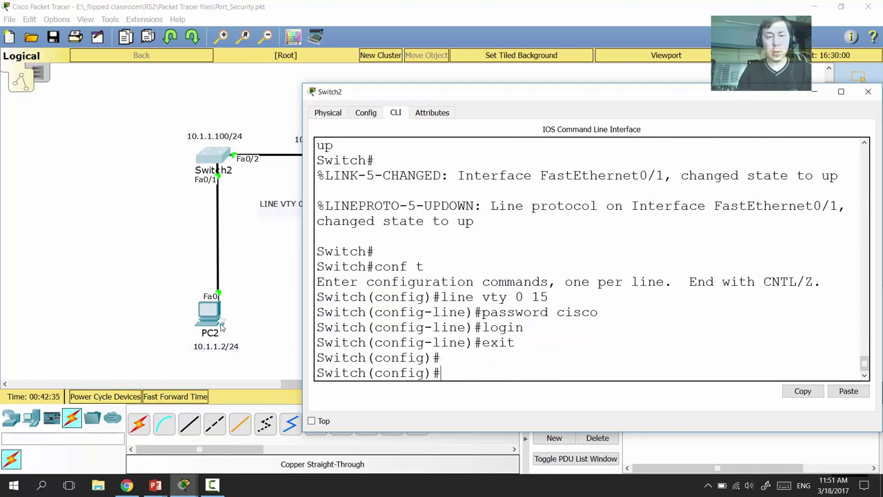
Telnet from PC2 to 10.1.1.100, log in with the VTY password, and see enable refused with '% No password set.'.
{"action": "left_click", "coordinate": [214, 321]}
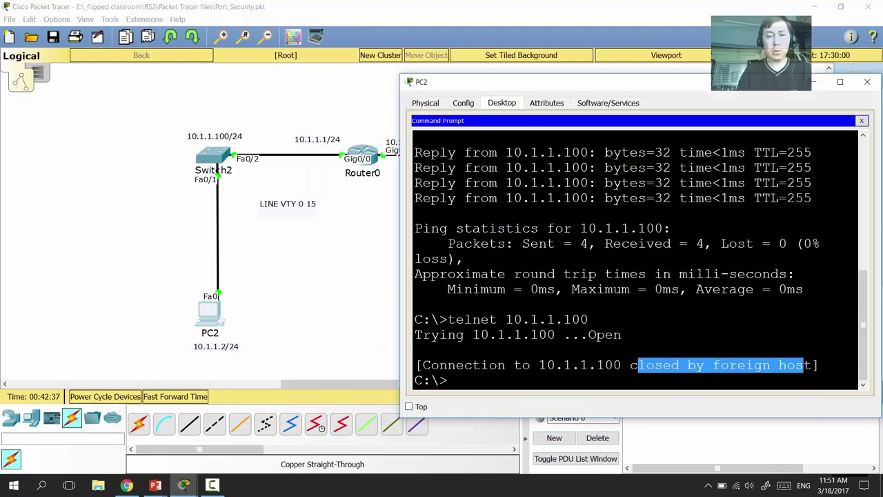
{"action": "key", "text": "Up"}
{"action": "key", "text": "Return"}
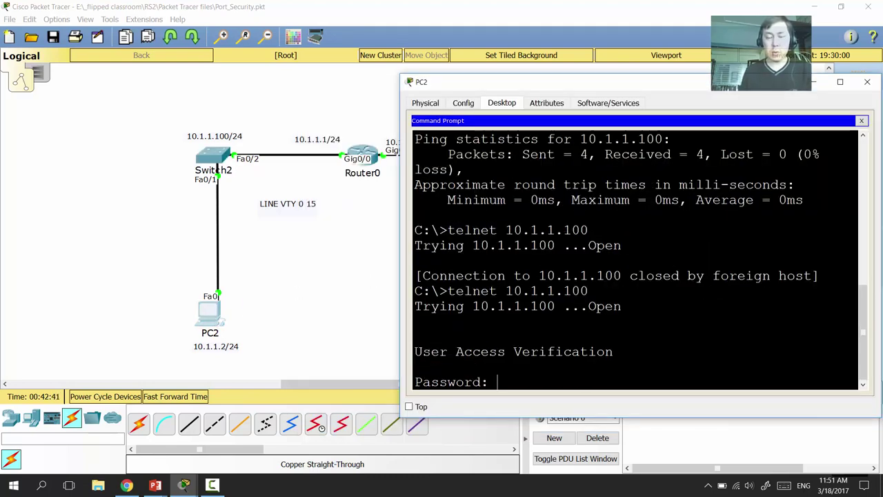
{"action": "key", "text": "Return"}
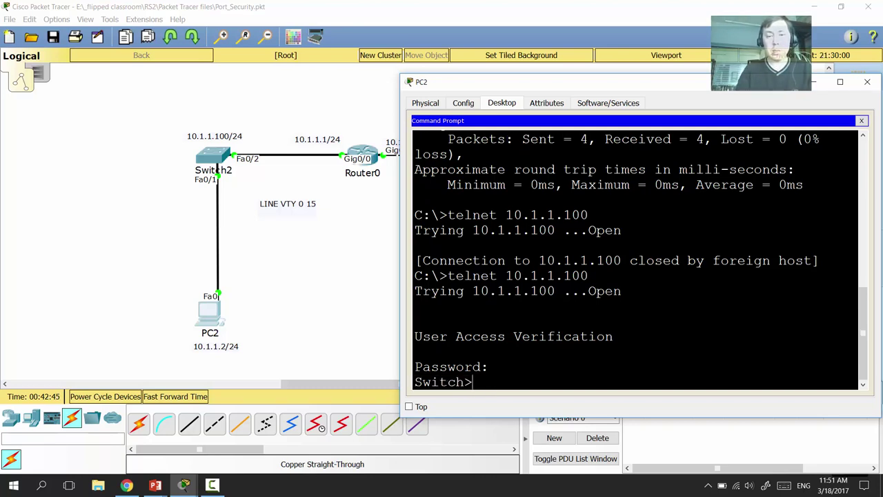
{"action": "type", "text": "enable"}
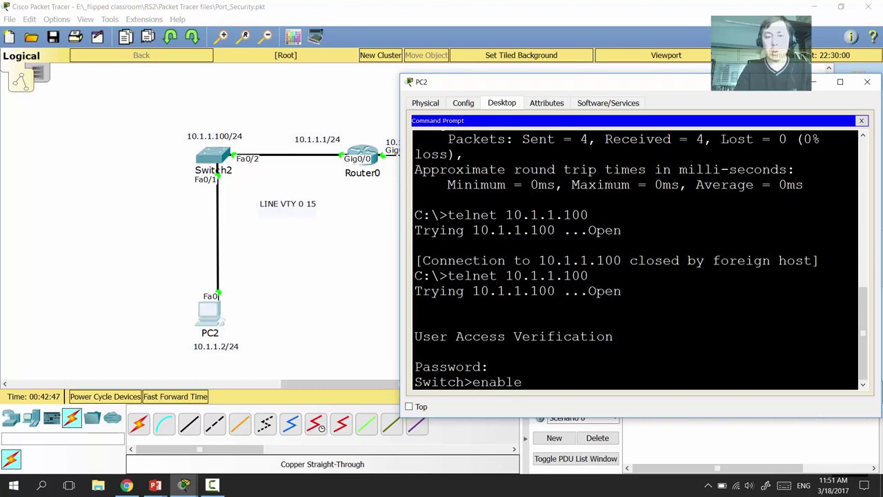
{"action": "key", "text": "Return"}
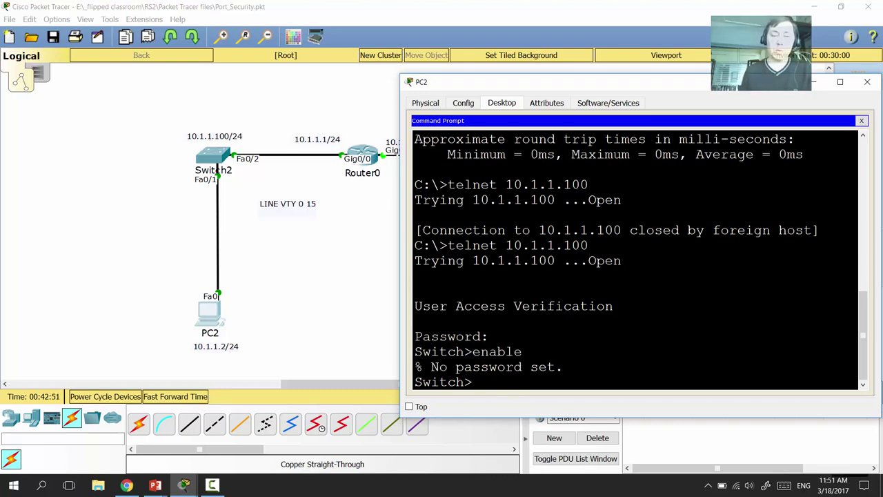
{"action": "left_click_drag", "start_coordinate": [423, 367], "coordinate": [565, 367]}
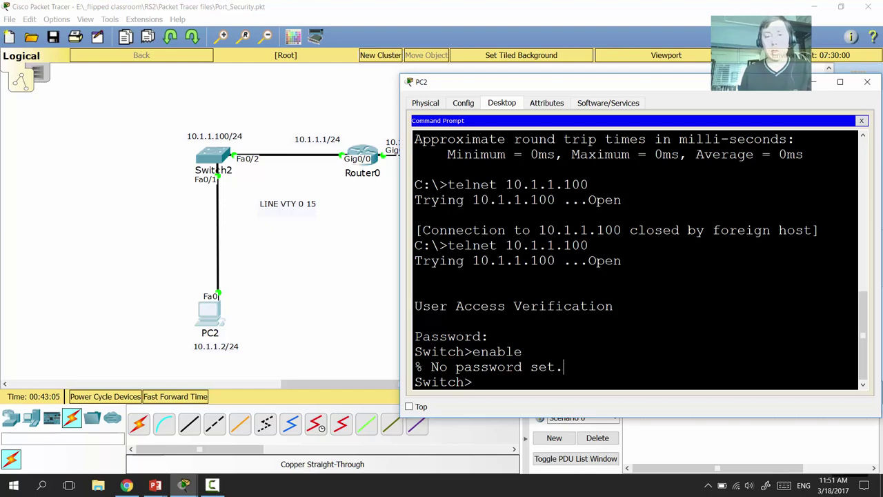
Set Switch2's enable password, leave configuration with end, and save with wr.
{"action": "left_click", "coordinate": [221, 164]}
{"action": "left_click", "coordinate": [221, 164]}
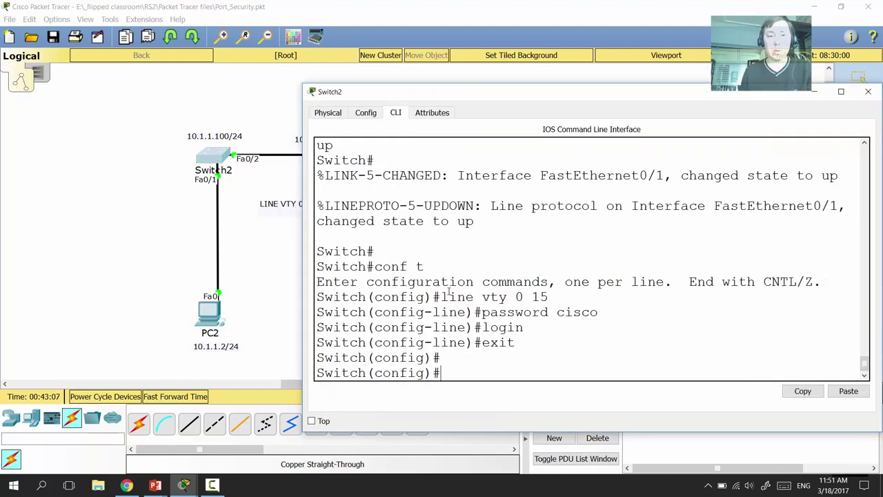
{"action": "type", "text": "e"}
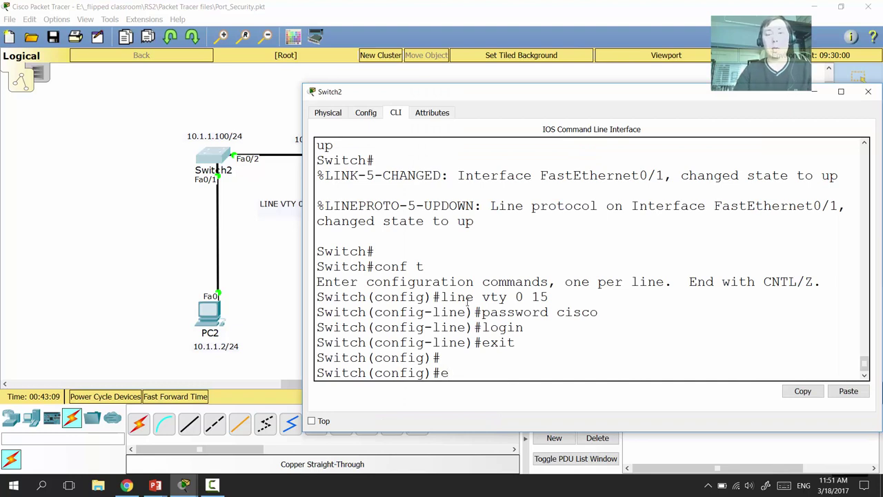
{"action": "type", "text": "nable"}
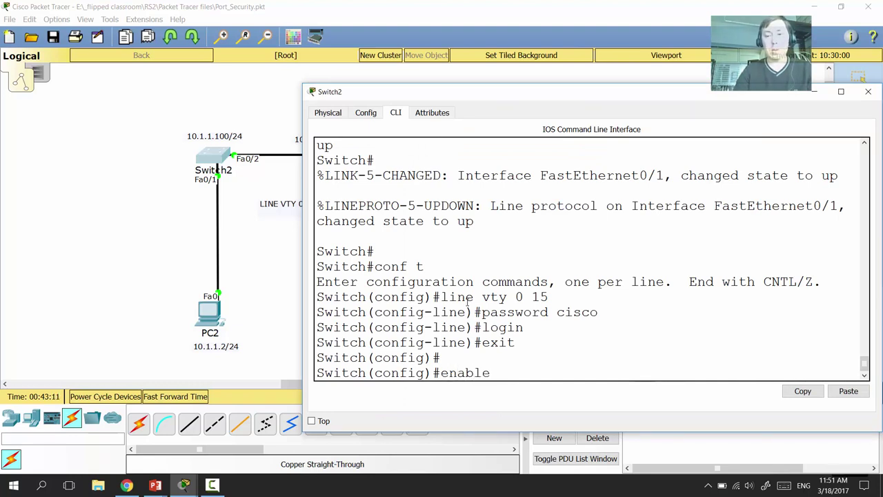
{"action": "type", "text": " password"}
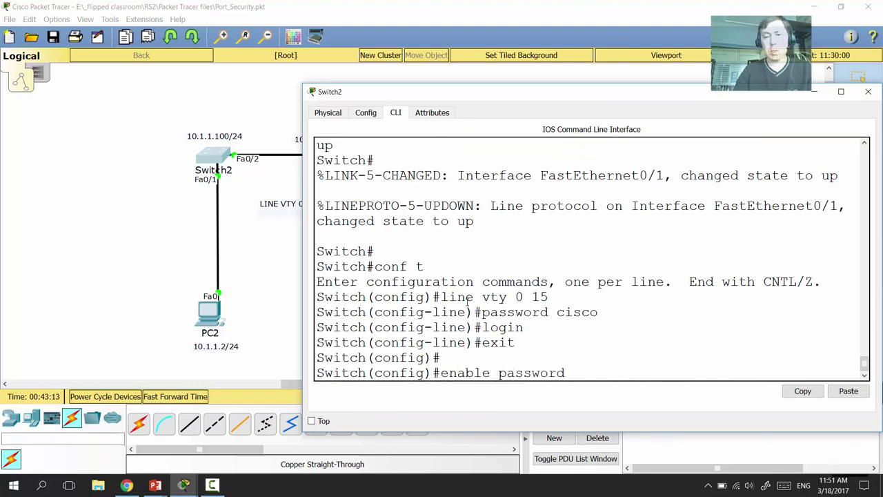
{"action": "type", "text": " class"}
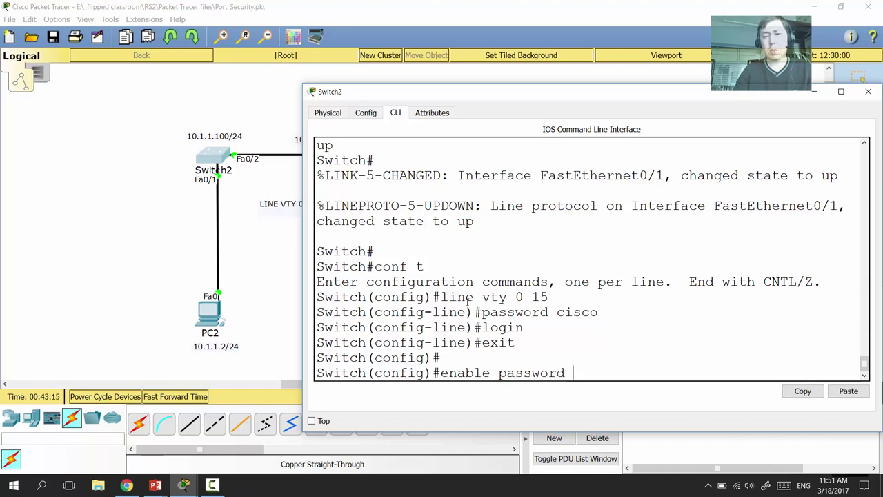
{"action": "key", "text": "Return"}
{"action": "type", "text": "end"}
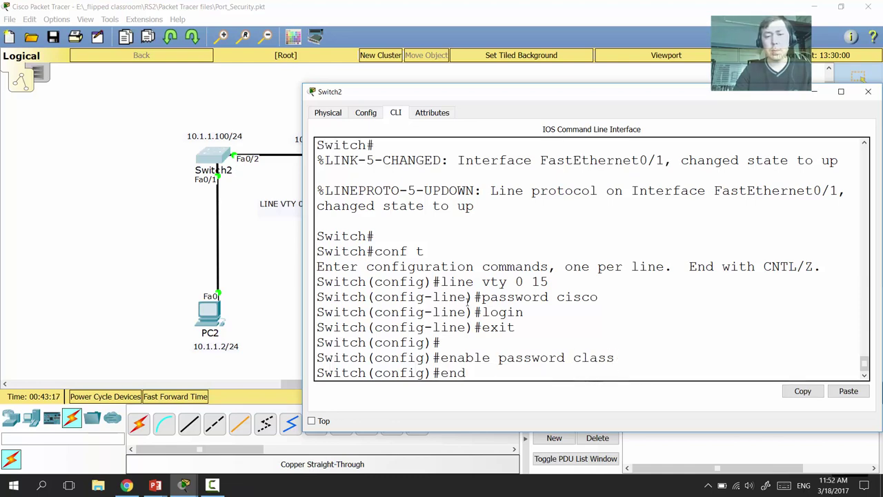
{"action": "key", "text": "Return"}
{"action": "type", "text": "wr"}
{"action": "key", "text": "Return"}
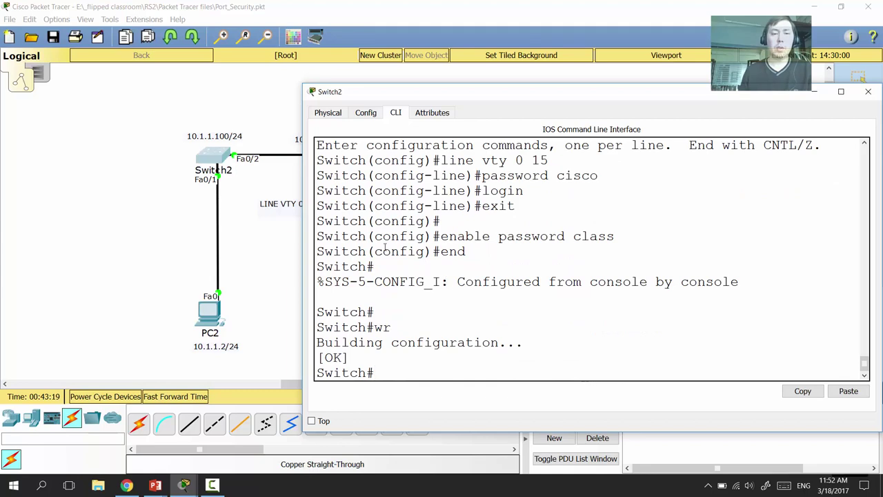
{"action": "left_click", "coordinate": [249, 212]}
In PC2's Telnet session, enter enable with the enable password and page through show run to see the VTY passwords.
{"action": "left_click", "coordinate": [214, 317]}
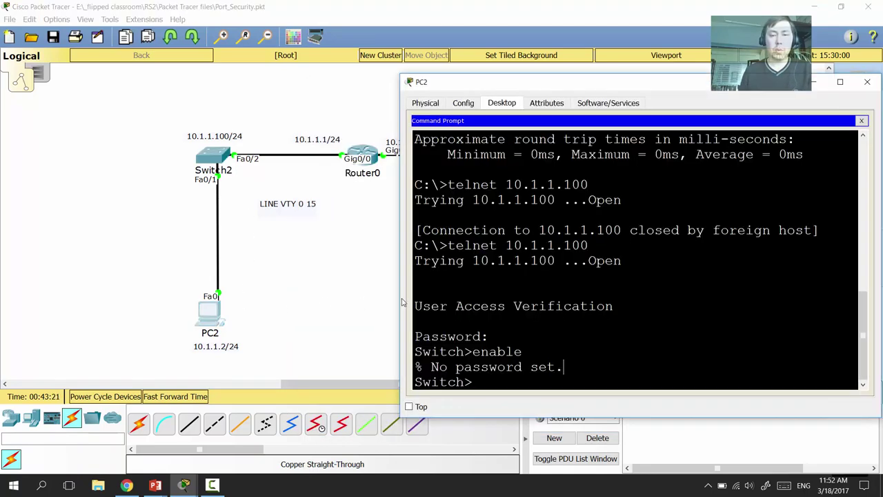
{"action": "type", "text": "enable"}
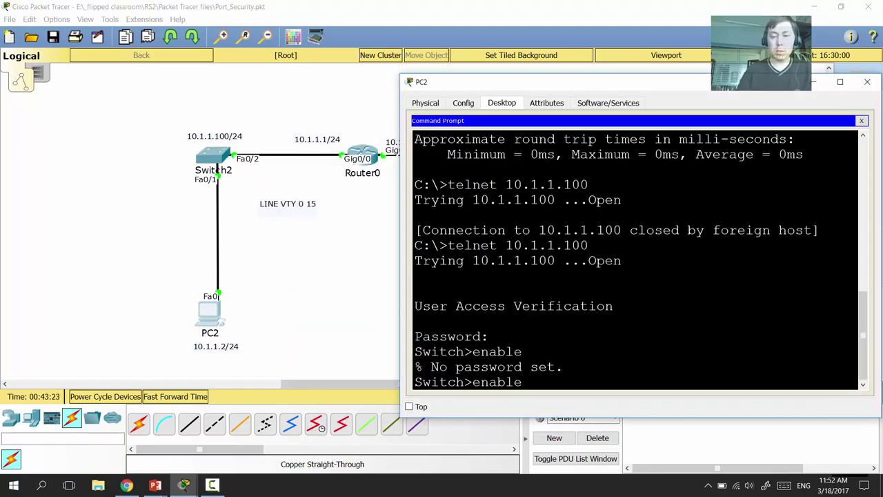
{"action": "key", "text": "Return"}
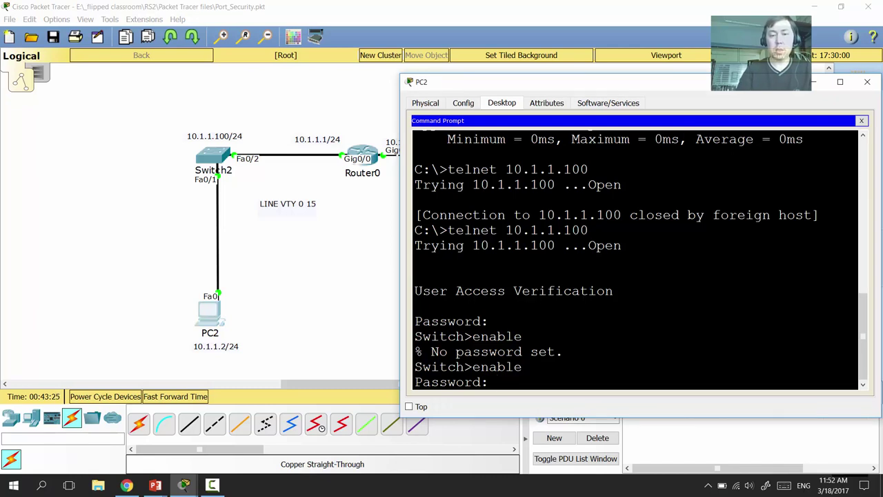
{"action": "key", "text": "Return"}
{"action": "type", "text": "s"}
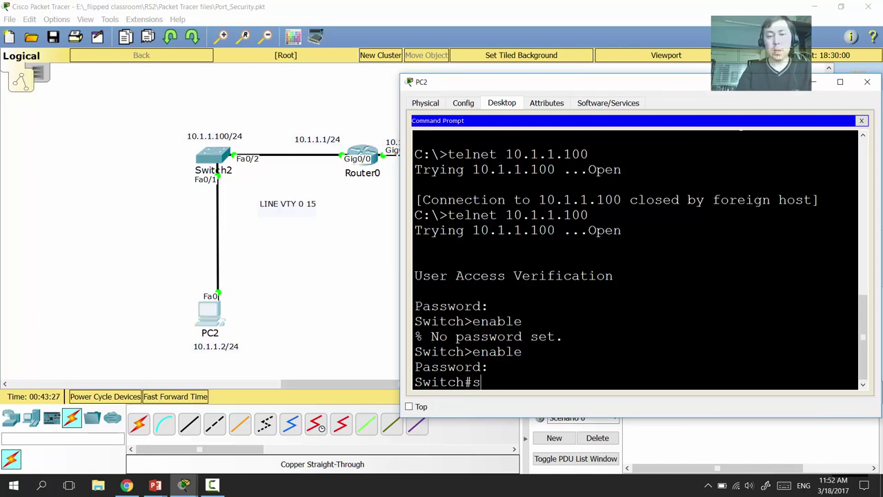
{"action": "type", "text": "how run"}
{"action": "key", "text": "Return"}
{"action": "key", "text": "space"}
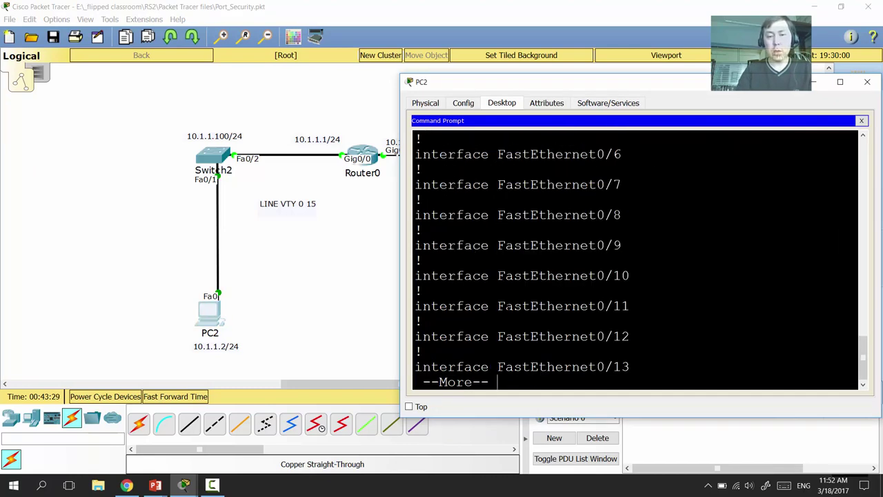
{"action": "key", "text": "space"}
{"action": "key", "text": "space"}
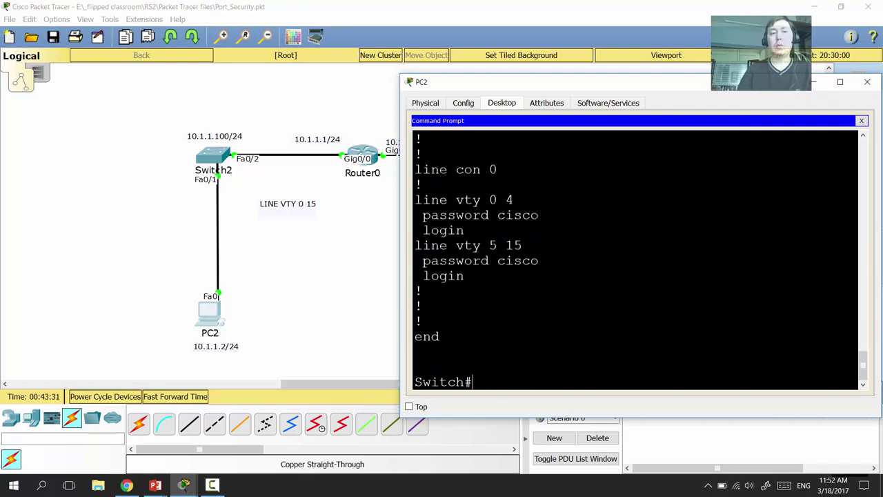
{"action": "left_click", "coordinate": [361, 255]}
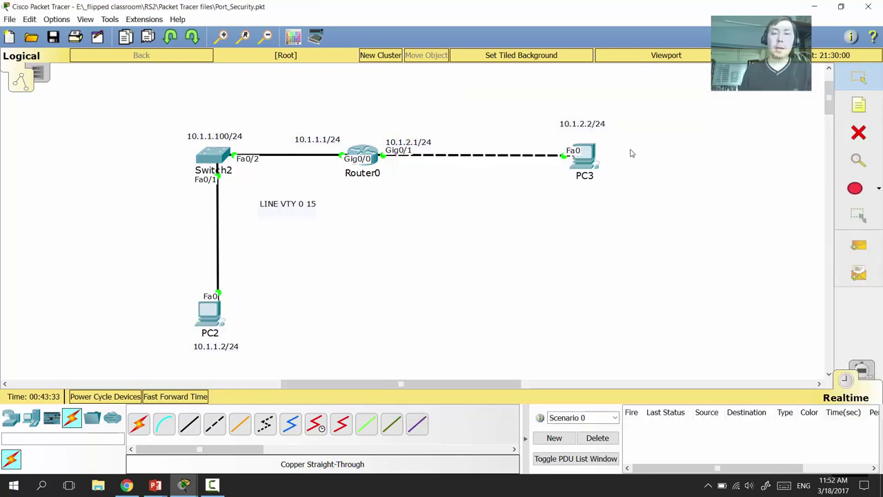
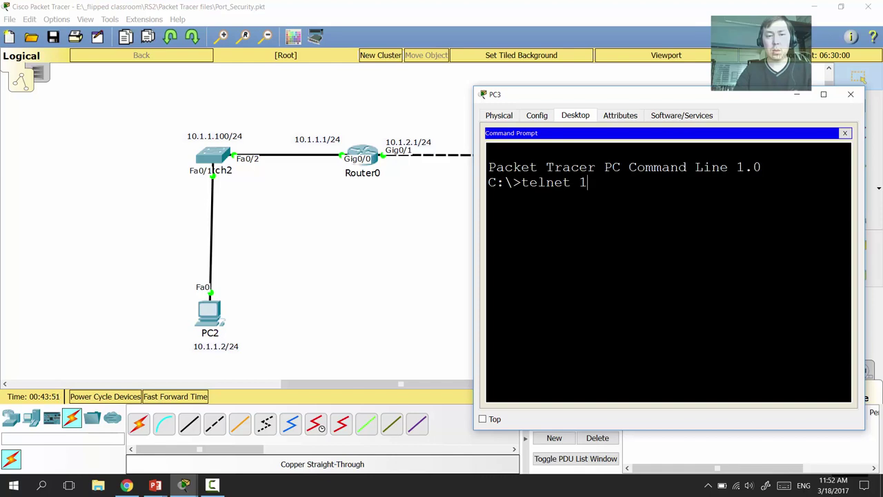
Attempt a telnet from PC3 to 10.1.1.100, which times out.
{"action": "type", "text": "0.1.1.100"}
{"action": "key", "text": "Return"}
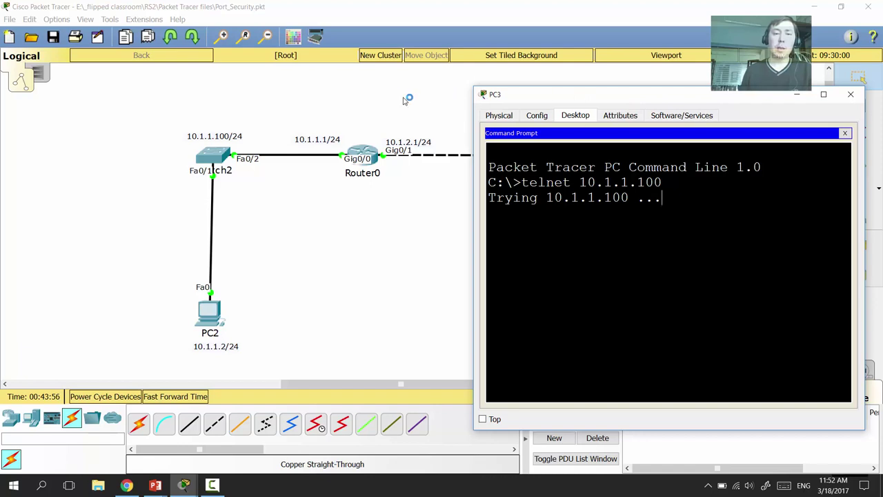
{"action": "left_click", "coordinate": [270, 112]}
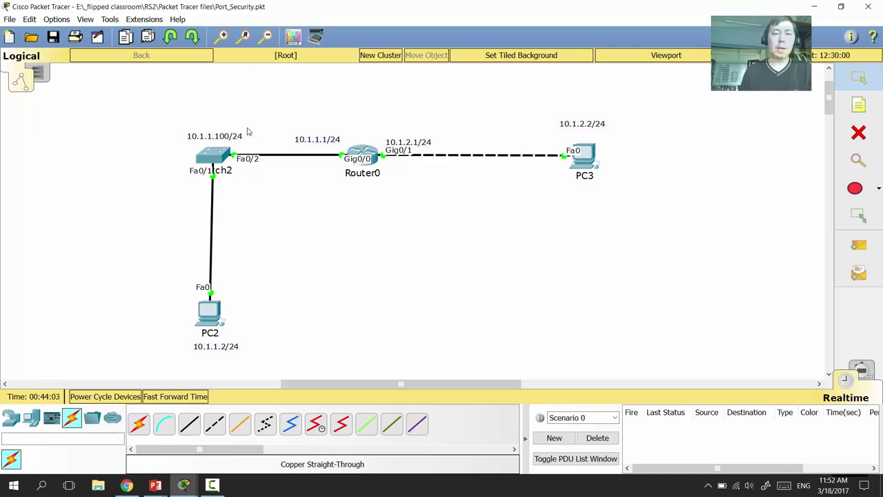
Compare default gateways: PC2 uses 10.1.1.1 and PC3 uses 10.1.2.1.
{"action": "left_click", "coordinate": [211, 314]}
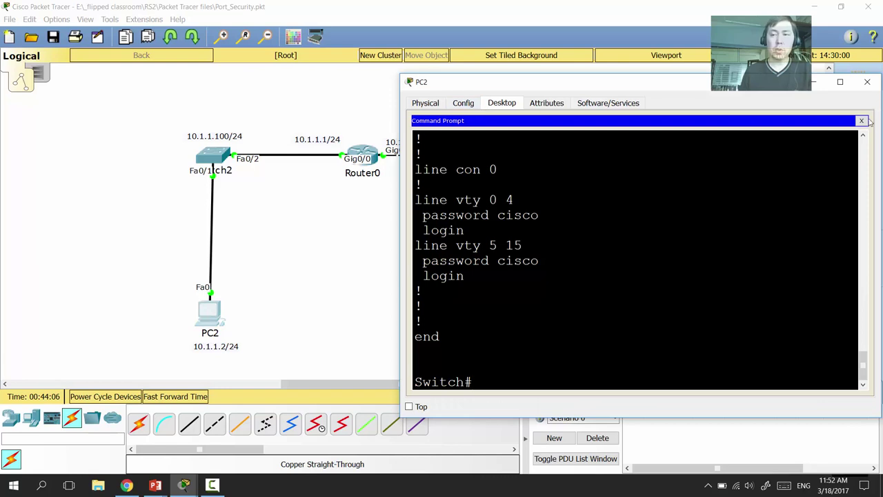
{"action": "left_click", "coordinate": [861, 120]}
{"action": "left_click", "coordinate": [469, 154]}
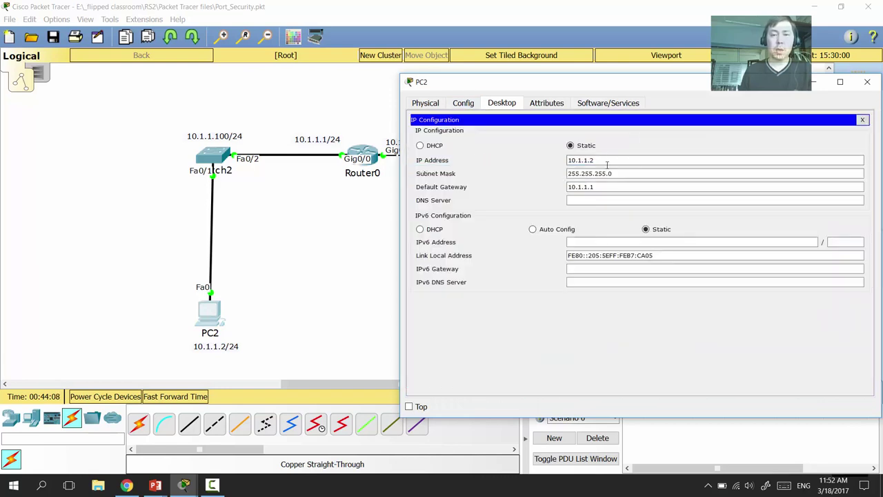
{"action": "double_click", "coordinate": [609, 190]}
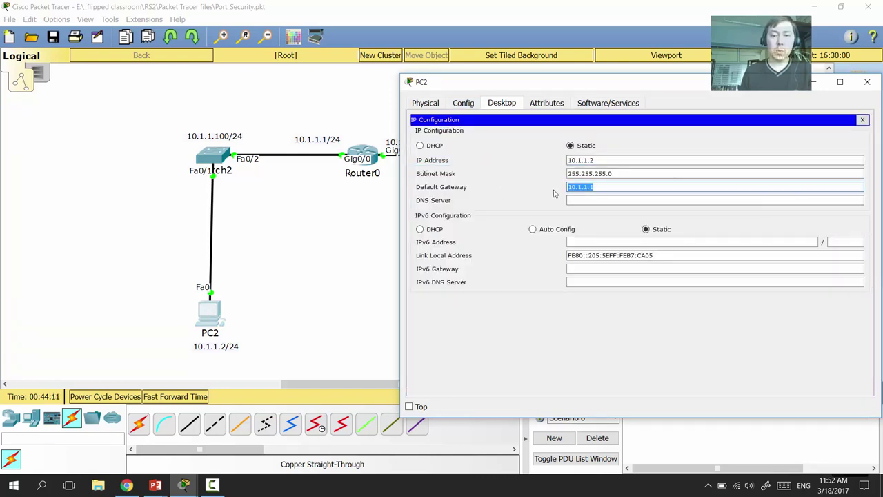
{"action": "left_click", "coordinate": [868, 82]}
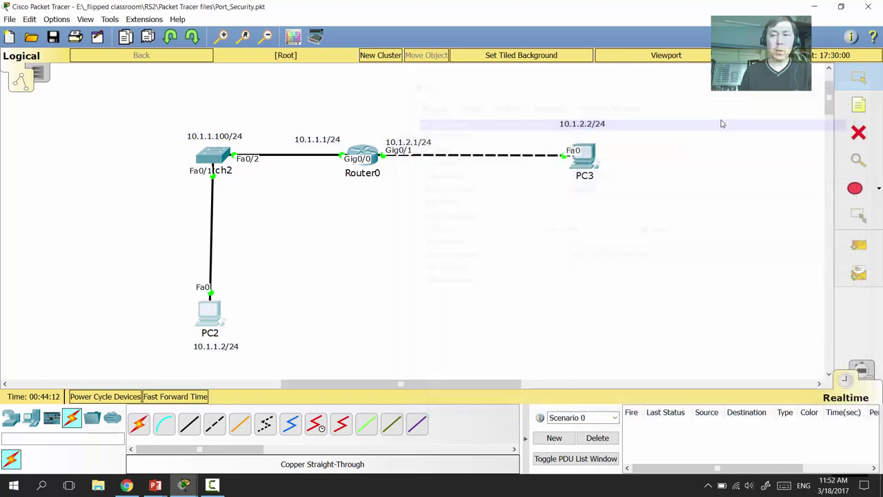
{"action": "left_click", "coordinate": [587, 163]}
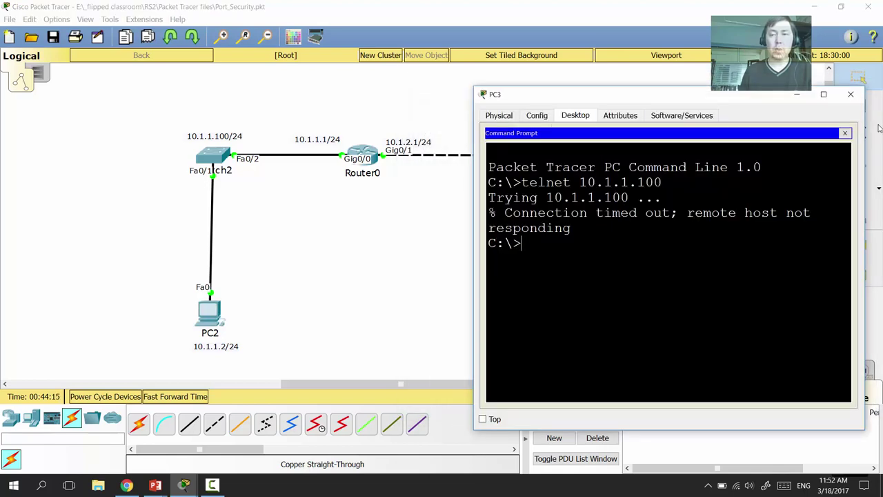
{"action": "left_click", "coordinate": [845, 133]}
{"action": "left_click", "coordinate": [519, 154]}
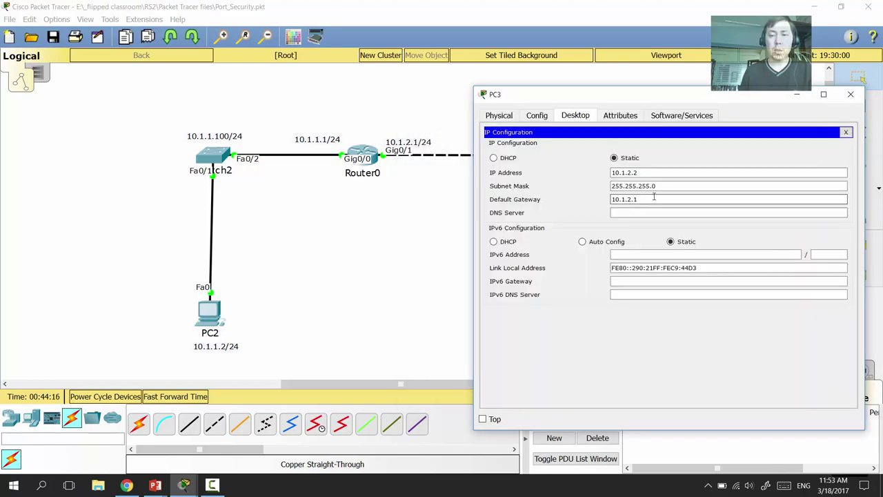
{"action": "double_click", "coordinate": [640, 199]}
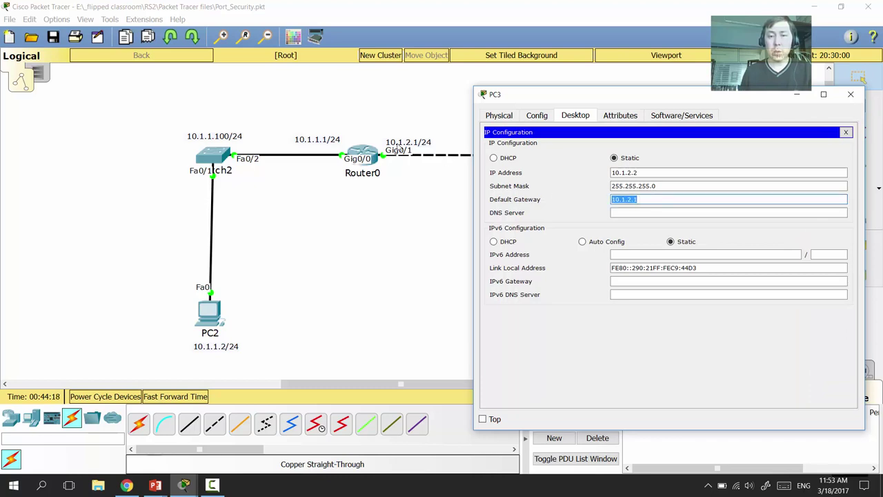
{"action": "left_click", "coordinate": [851, 94]}
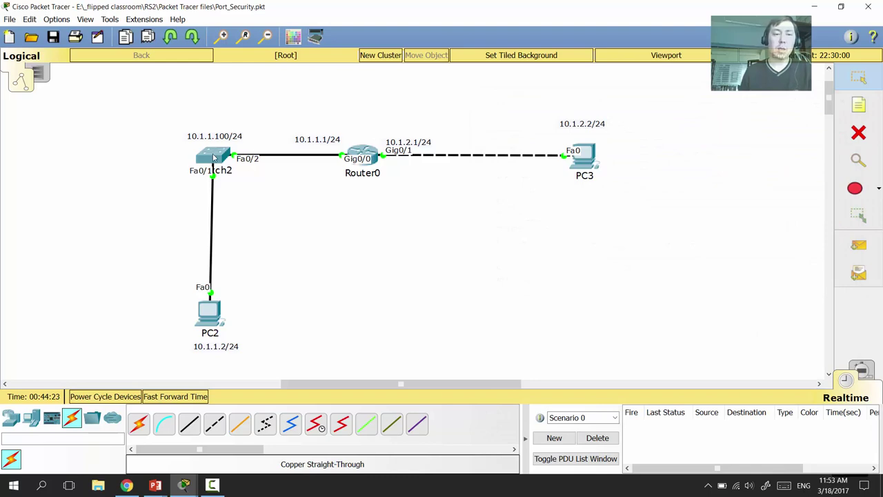
In Switch2's CLI, configure ip default-gateway 10.1.1.1 from global configuration mode.
{"action": "left_click", "coordinate": [214, 155]}
{"action": "left_click_drag", "start_coordinate": [414, 93], "coordinate": [539, 90]}
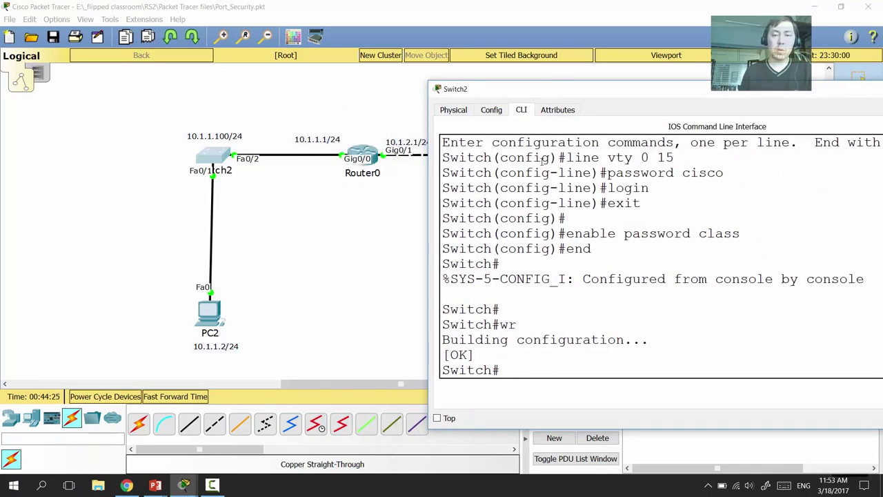
{"action": "type", "text": "conf t"}
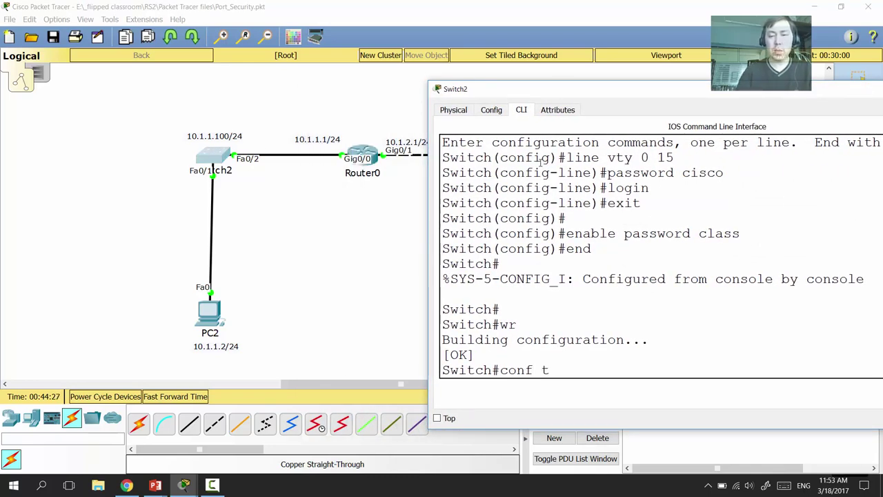
{"action": "key", "text": "Return"}
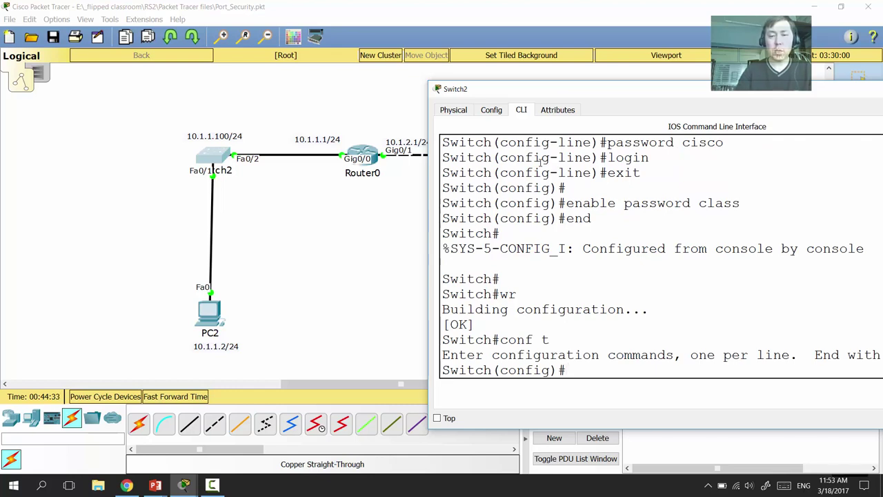
{"action": "type", "text": "ip def"}
{"action": "key", "text": "Tab"}
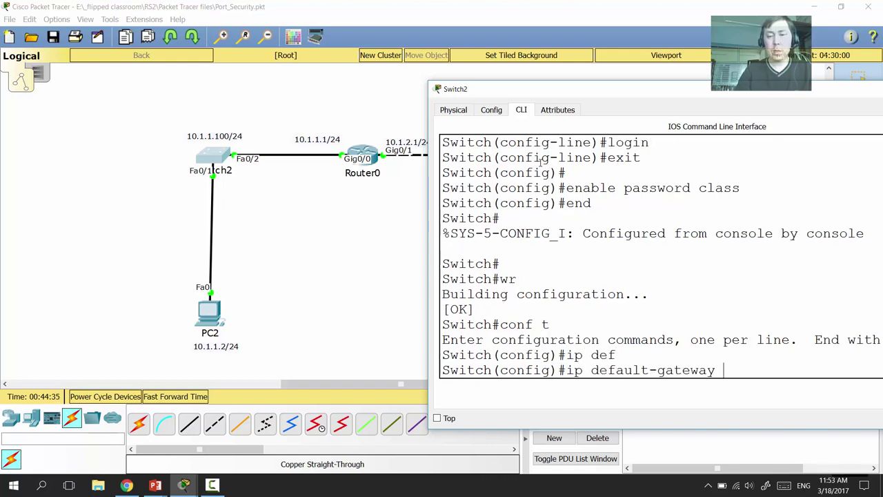
{"action": "type", "text": "10.1.1.1"}
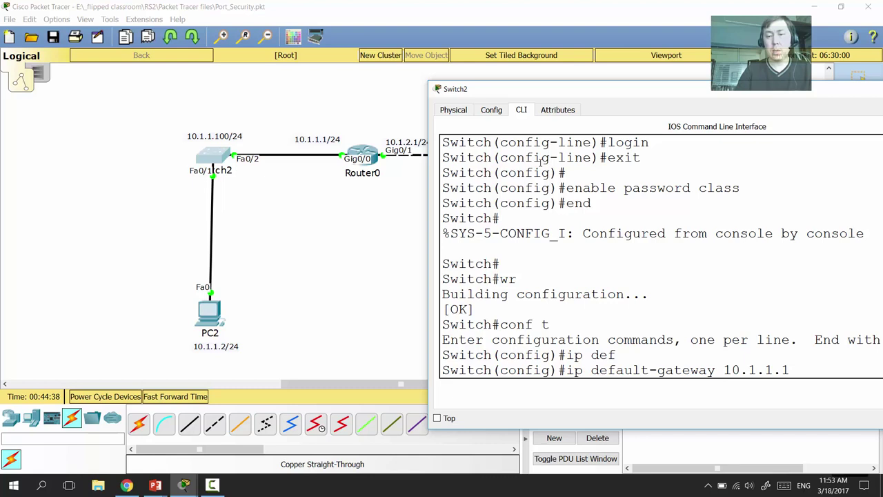
{"action": "key", "text": "Return"}
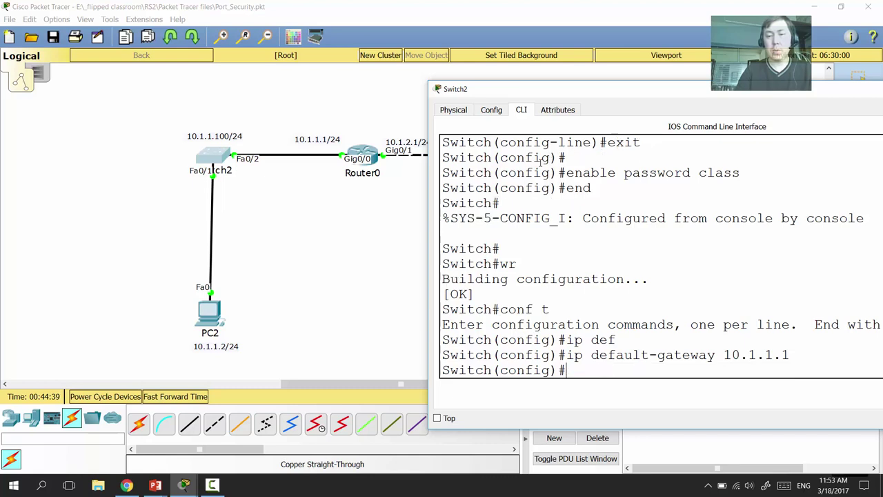
Exit configuration and confirm 'ip default-gateway 10.1.1.1' in show run output.
{"action": "type", "text": "end"}
{"action": "key", "text": "Return"}
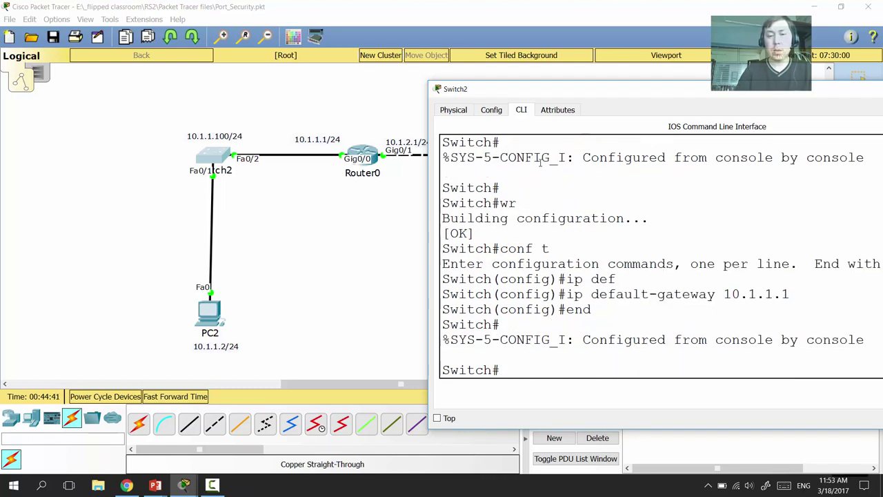
{"action": "type", "text": "show run"}
{"action": "key", "text": "Return"}
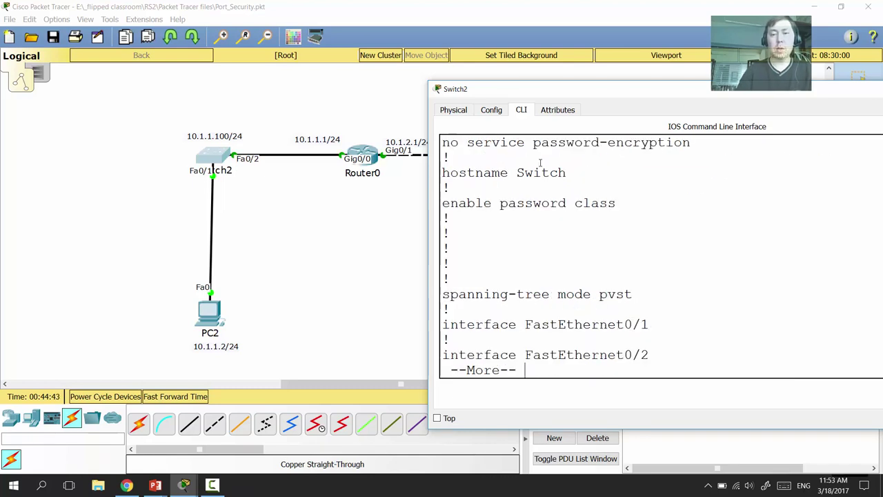
{"action": "double_click", "coordinate": [551, 89]}
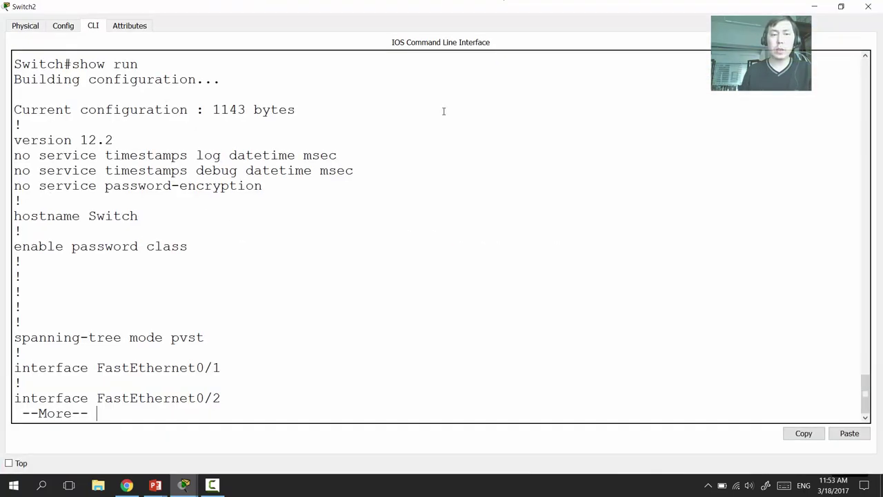
{"action": "key", "text": "space"}
{"action": "key", "text": "space"}
{"action": "key", "text": "space"}
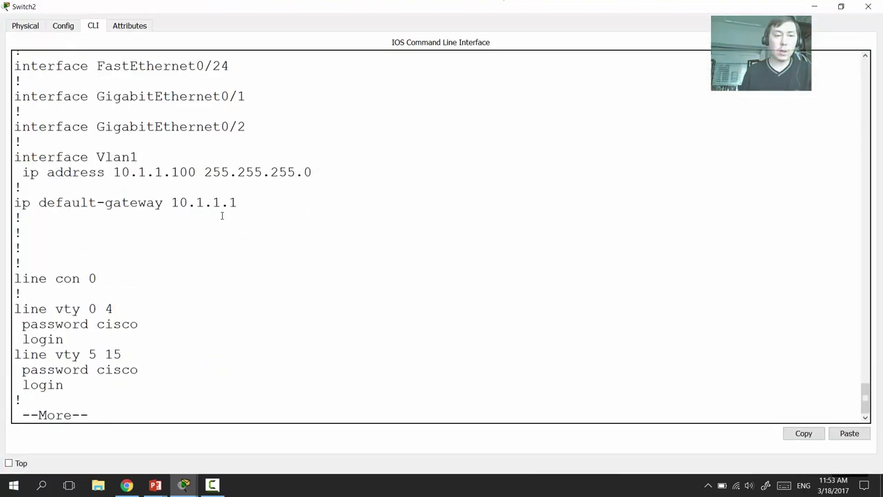
{"action": "left_click_drag", "start_coordinate": [14, 202], "coordinate": [239, 203]}
{"action": "left_click", "coordinate": [868, 6]}
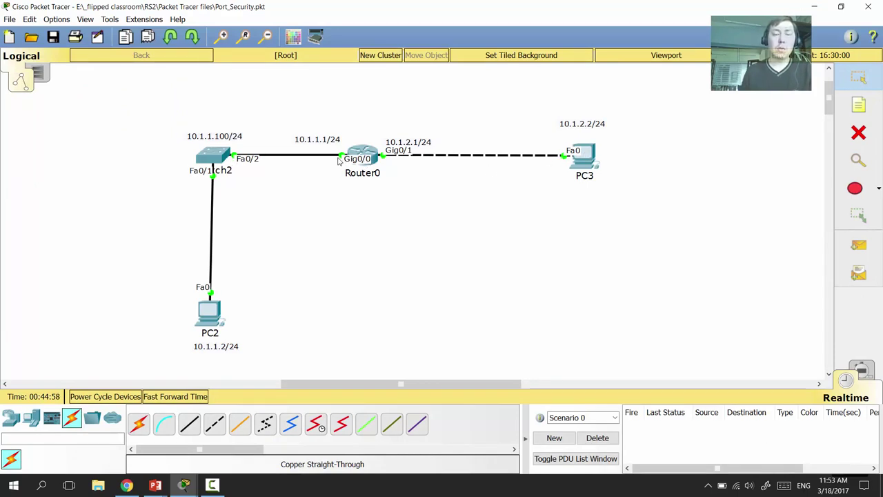
From PC3's Command Prompt, telnet 10.1.1.100, log in, and enable to reach Switch#.
{"action": "left_click", "coordinate": [579, 158]}
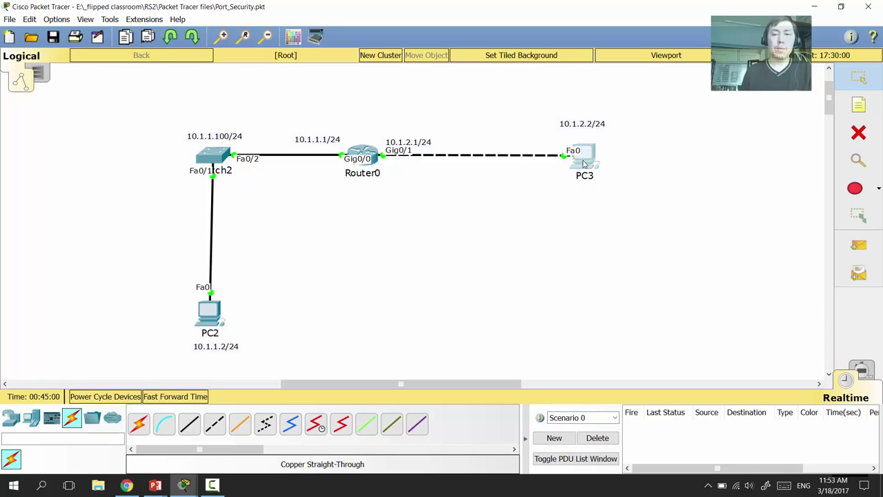
{"action": "left_click", "coordinate": [508, 173]}
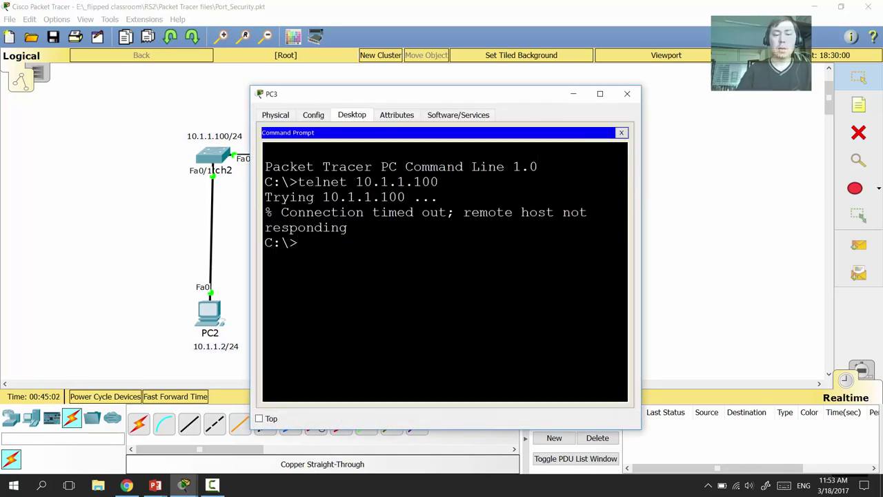
{"action": "type", "text": "telnet 10.1.1.100"}
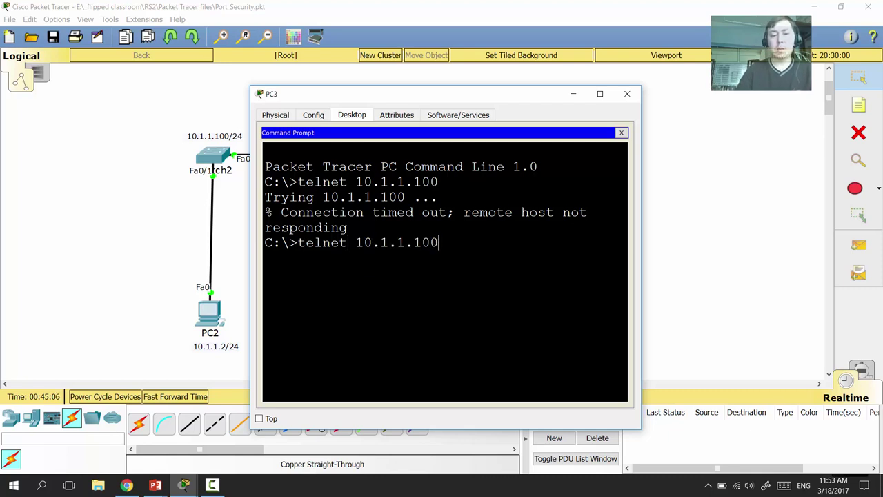
{"action": "key", "text": "Return"}
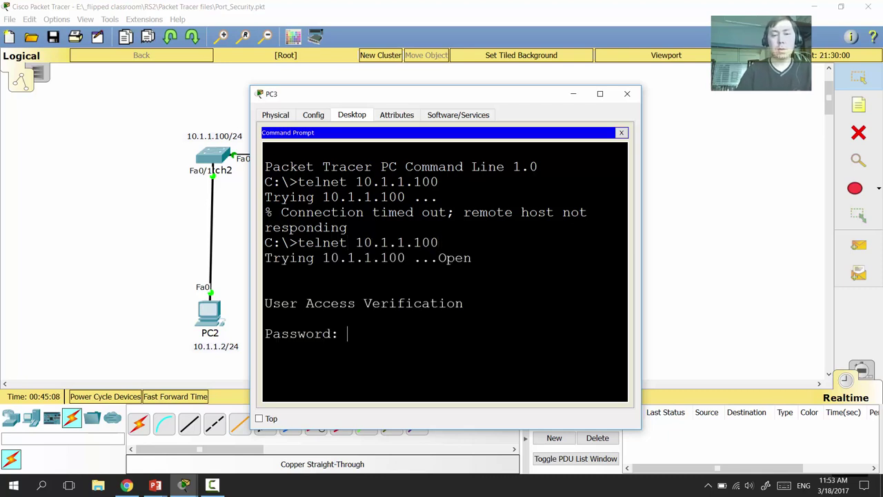
{"action": "key", "text": "Return"}
{"action": "type", "text": "enable"}
{"action": "key", "text": "Return"}
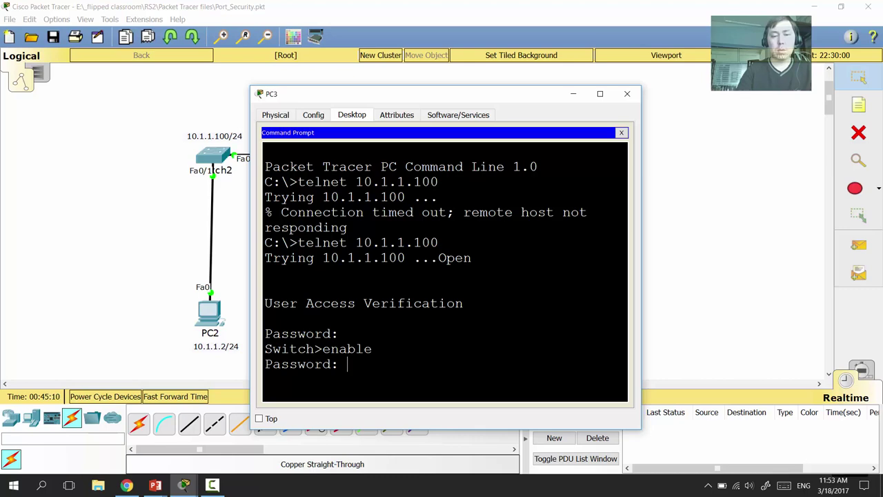
{"action": "key", "text": "Return"}
{"action": "key", "text": "Return"}
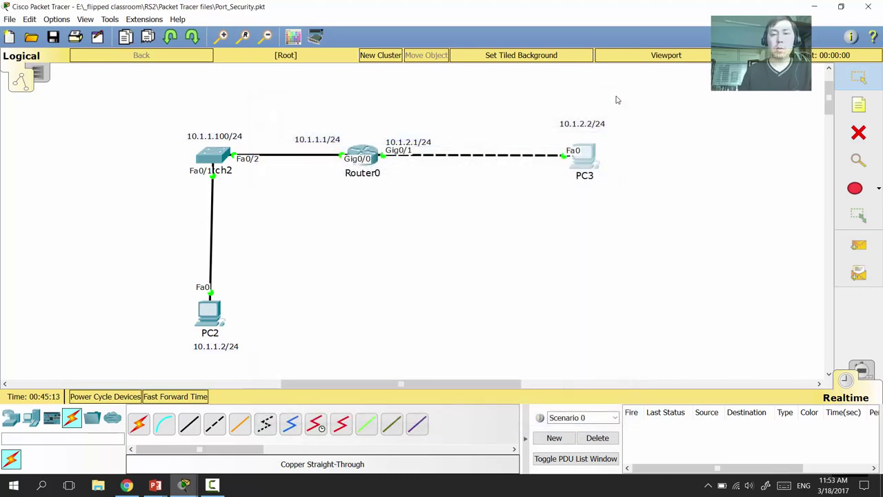
{"action": "left_click", "coordinate": [628, 94]}
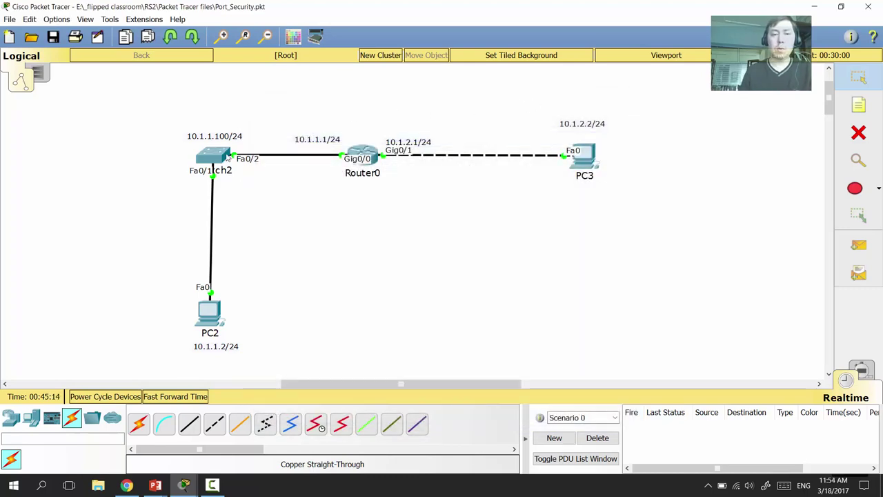
Nudge Switch2's icon left, then go to the slides and advance to Auto MDIX.
{"action": "left_click_drag", "start_coordinate": [215, 157], "coordinate": [206, 155]}
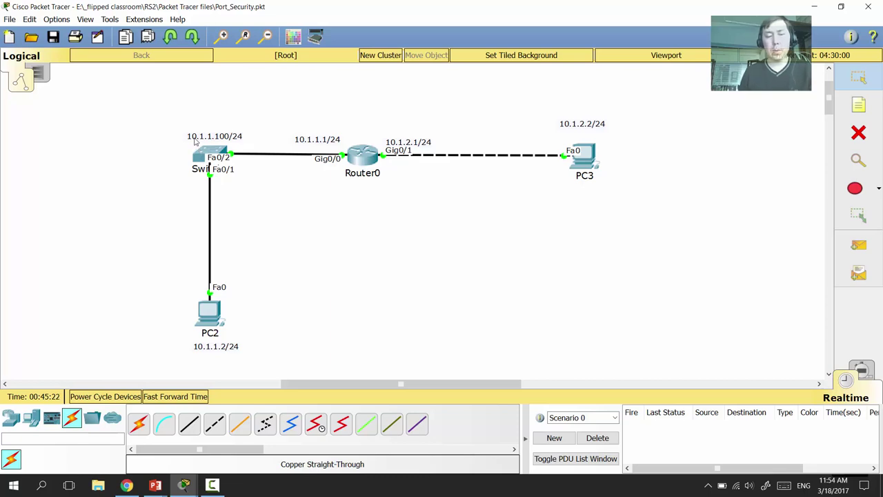
{"action": "key", "text": "alt+Tab"}
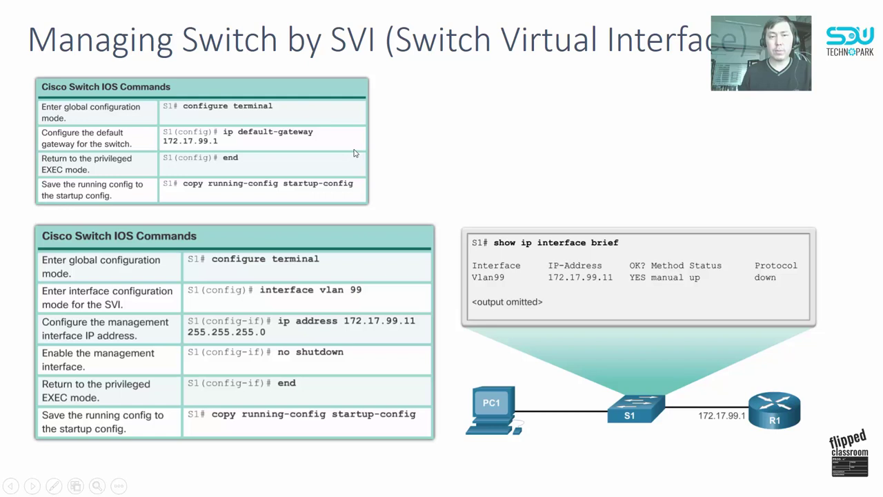
{"action": "left_click", "coordinate": [528, 88]}
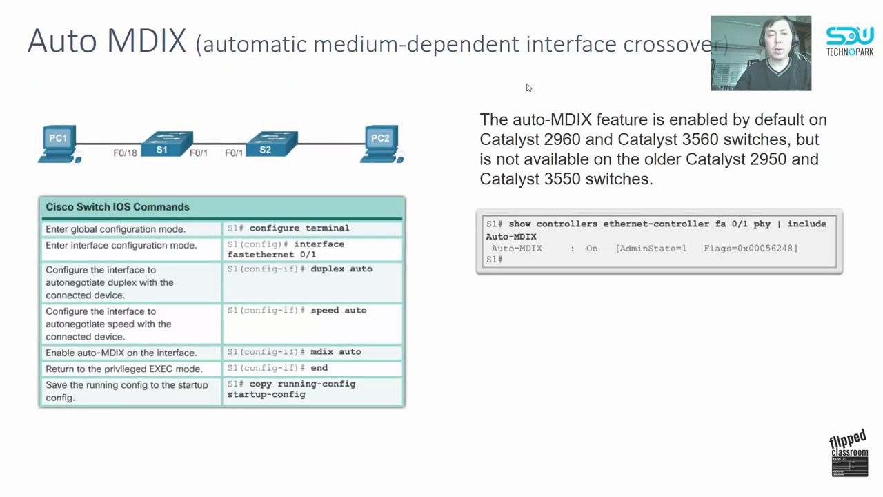
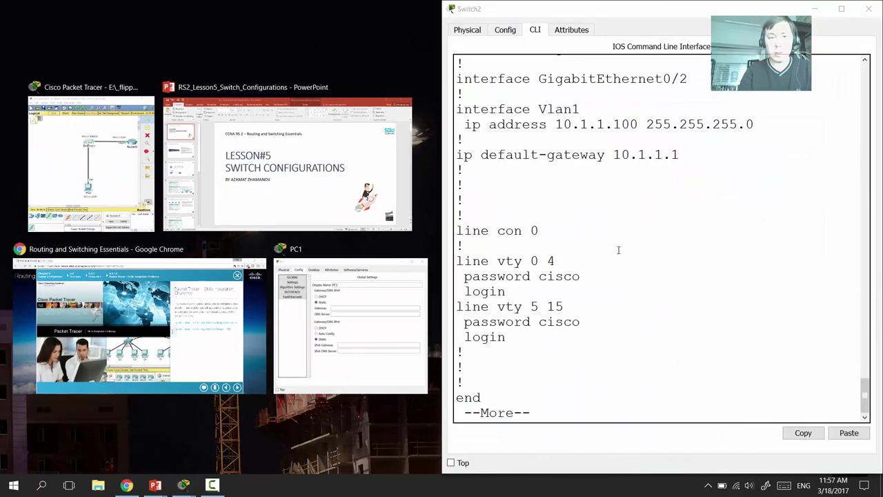
Place the lesson slides beside the Switch2 console and run show interfaces.
{"action": "left_click", "coordinate": [286, 187]}
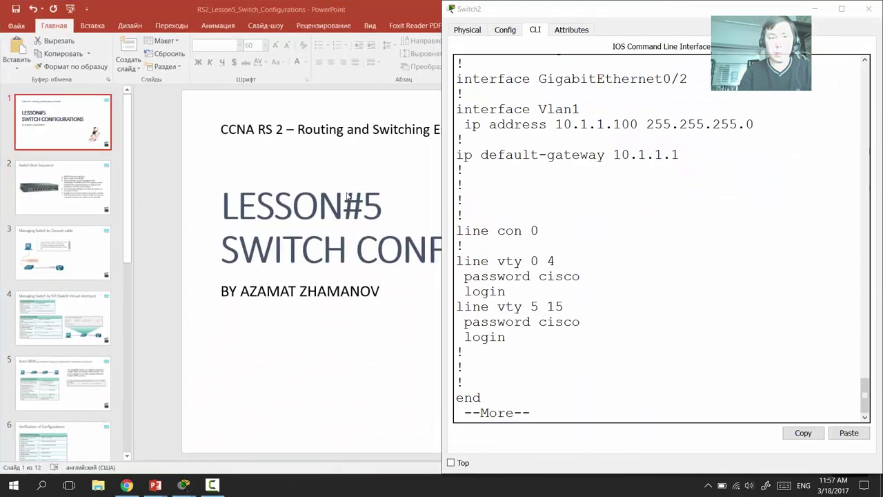
{"action": "key", "text": "Return"}
{"action": "key", "text": "Return"}
{"action": "key", "text": "Return"}
{"action": "key", "text": "Return"}
{"action": "key", "text": "Return"}
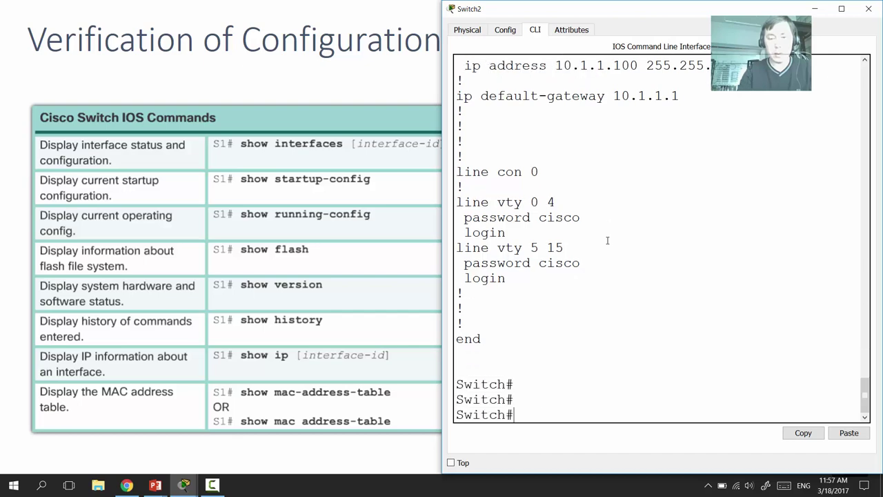
{"action": "type", "text": "show int"}
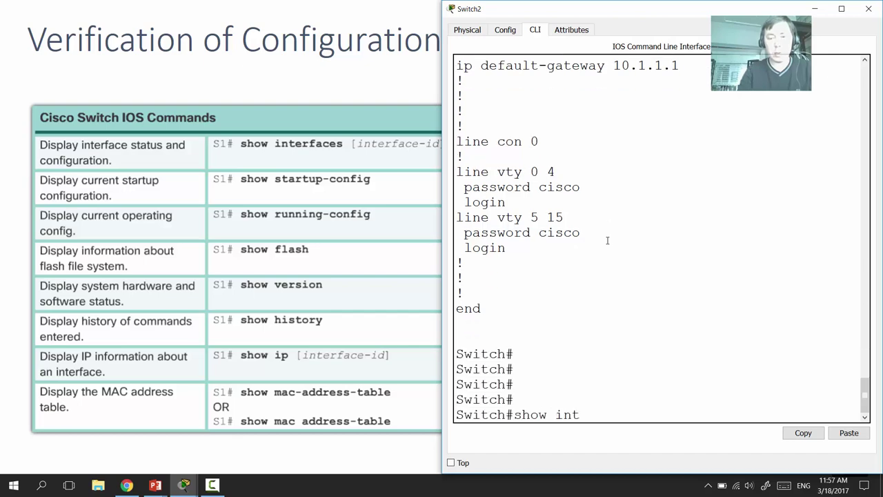
{"action": "key", "text": "Tab"}
{"action": "key", "text": "Return"}
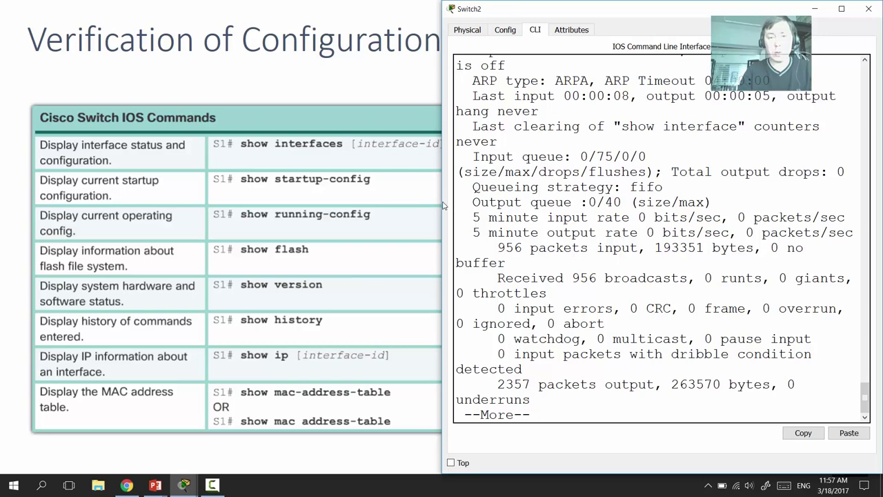
Page through the interface details to FastEthernet0/17, then quit and start show startup-config.
{"action": "left_click_drag", "start_coordinate": [440, 201], "coordinate": [21, 187]}
{"action": "key", "text": "Return"}
{"action": "key", "text": "Return"}
{"action": "key", "text": "Return"}
{"action": "key", "text": "Return"}
{"action": "key", "text": "Return"}
{"action": "key", "text": "Return"}
{"action": "key", "text": "Return"}
{"action": "key", "text": "Return"}
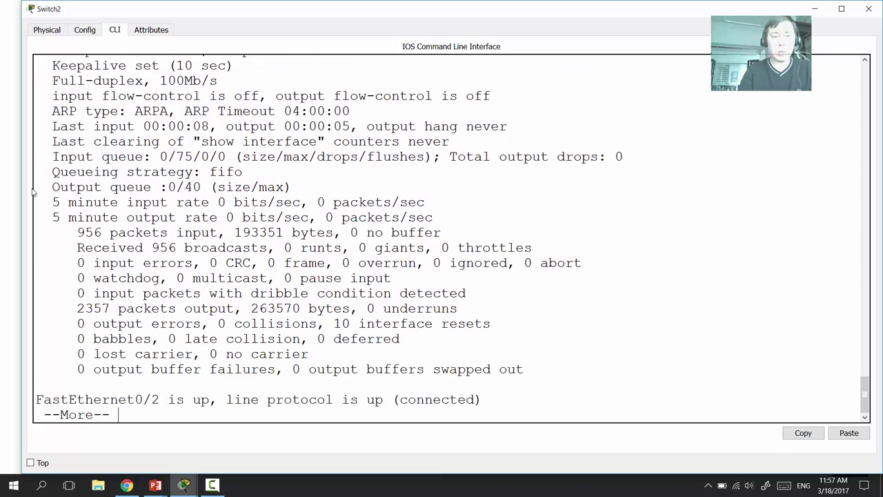
{"action": "key", "text": "space"}
{"action": "key", "text": "space"}
{"action": "key", "text": "space"}
{"action": "key", "text": "space"}
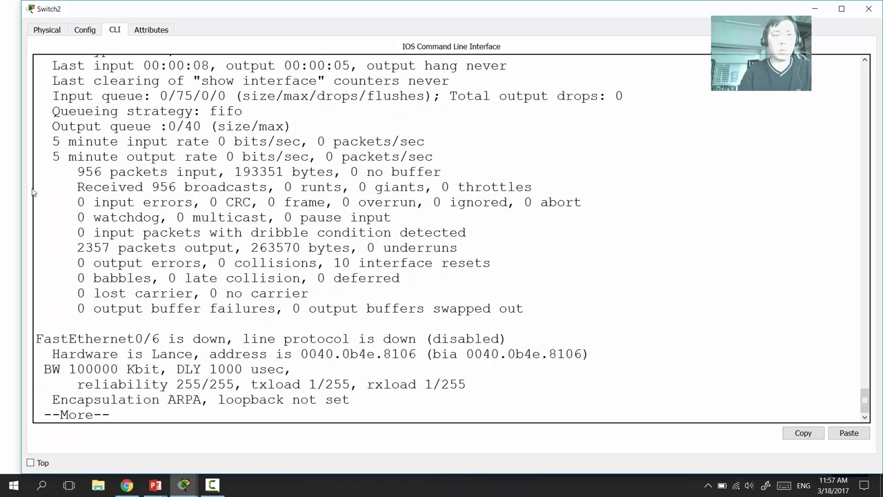
{"action": "key", "text": "space"}
{"action": "key", "text": "space"}
{"action": "key", "text": "space"}
{"action": "key", "text": "space"}
{"action": "key", "text": "space"}
{"action": "key", "text": "space"}
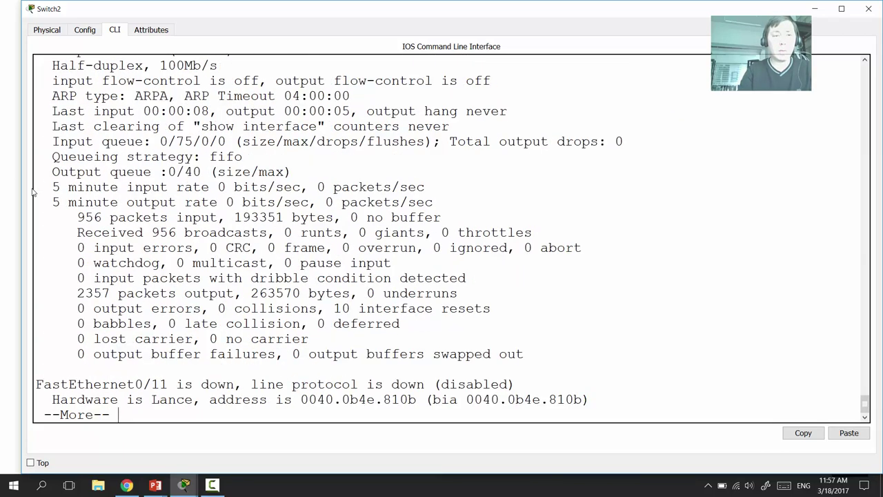
{"action": "key", "text": "space"}
{"action": "key", "text": "space"}
{"action": "key", "text": "space"}
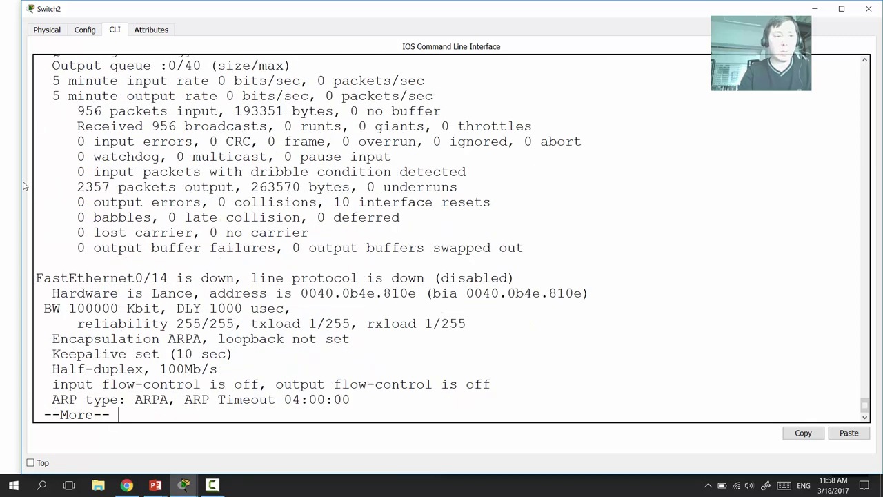
{"action": "left_click_drag", "start_coordinate": [20, 179], "coordinate": [423, 172]}
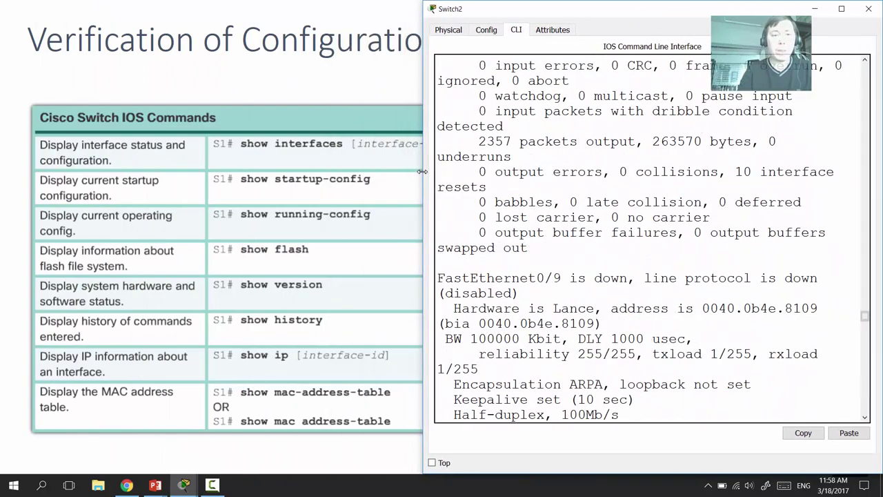
{"action": "key", "text": "space"}
{"action": "key", "text": "space"}
{"action": "key", "text": "space"}
{"action": "key", "text": "space"}
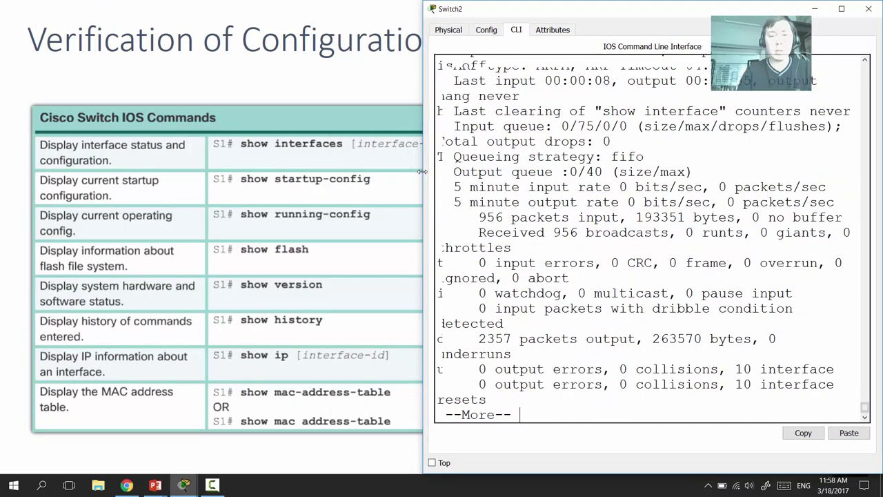
{"action": "key", "text": "q"}
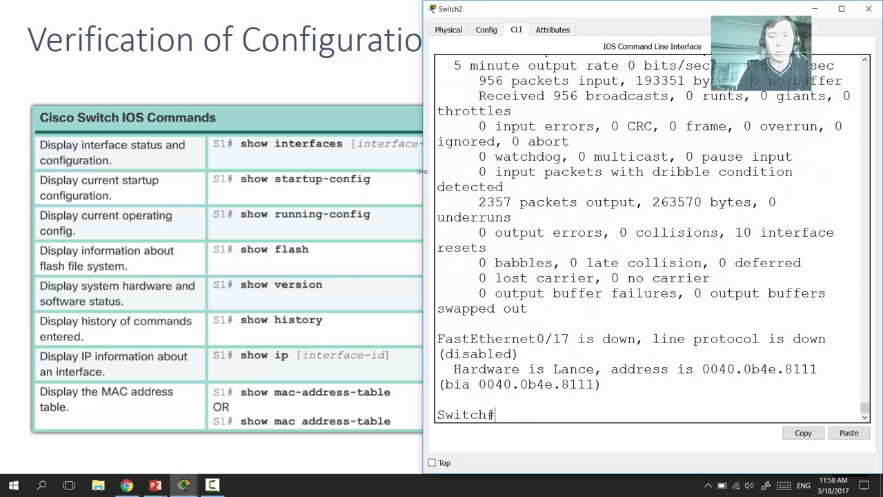
{"action": "key", "text": "Return"}
{"action": "key", "text": "Return"}
{"action": "type", "text": "show"}
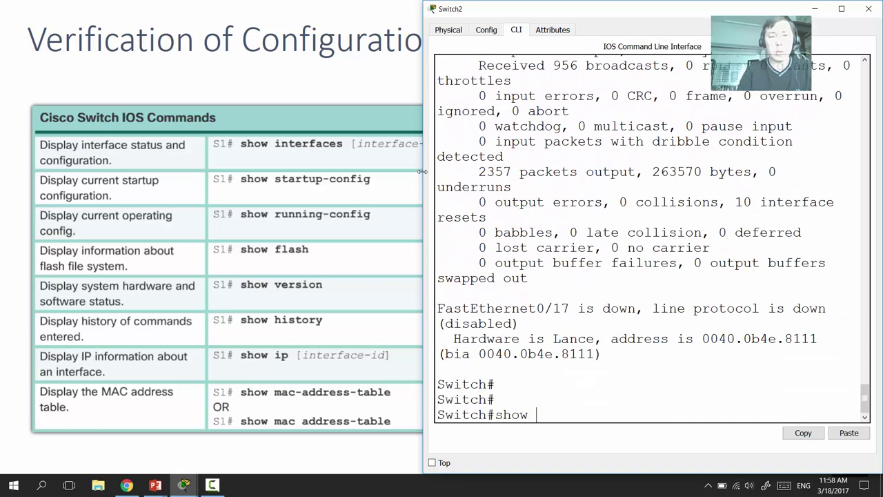
{"action": "type", "text": " startu"}
Display the full saved startup configuration (1113 bytes).
{"action": "key", "text": "Tab"}
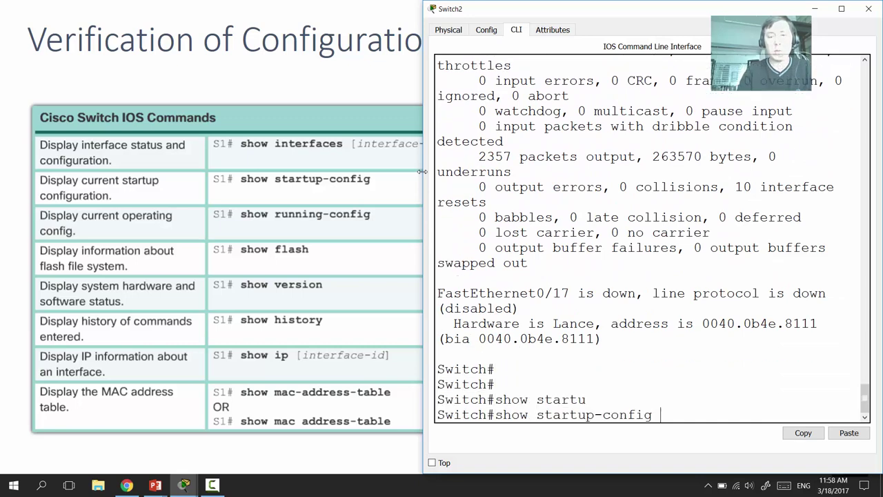
{"action": "key", "text": "Return"}
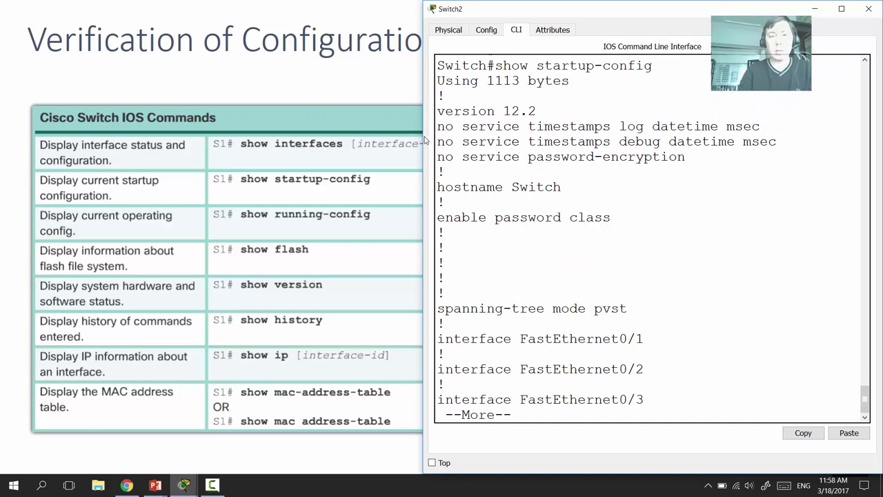
{"action": "left_click_drag", "start_coordinate": [421, 136], "coordinate": [41, 136]}
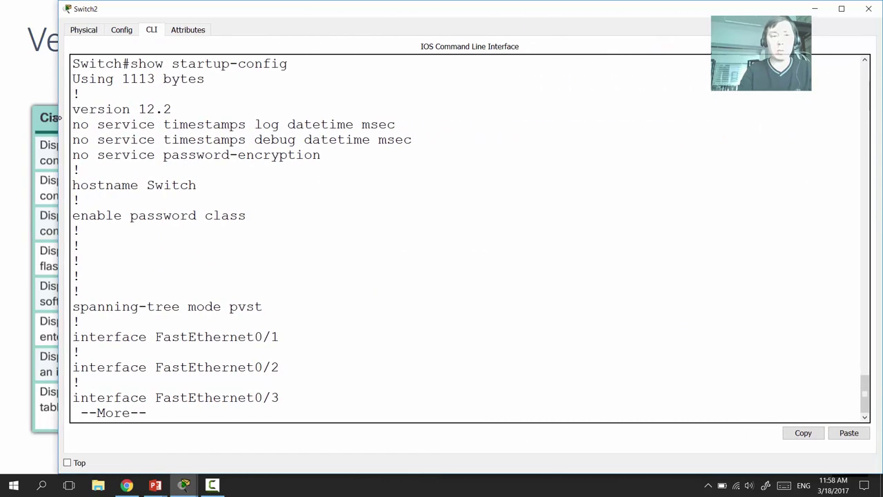
{"action": "key", "text": "Return"}
{"action": "key", "text": "Return"}
{"action": "key", "text": "Return"}
{"action": "key", "text": "Return"}
{"action": "key", "text": "Return"}
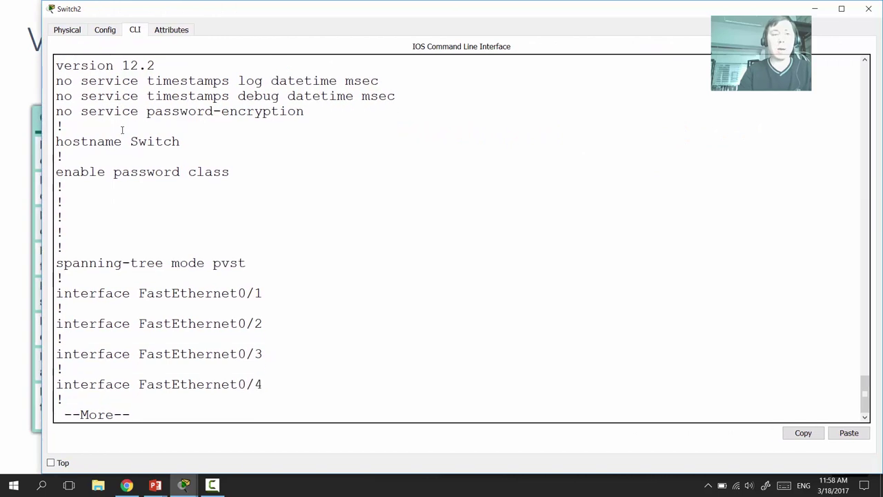
{"action": "key", "text": "space"}
{"action": "key", "text": "space"}
{"action": "key", "text": "space"}
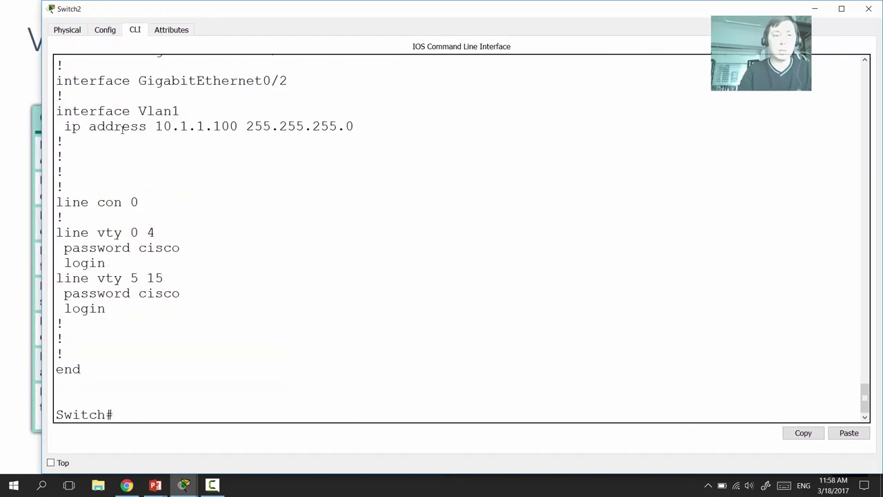
{"action": "scroll", "coordinate": [155, 153], "scroll_direction": "up", "scroll_amount": 5}
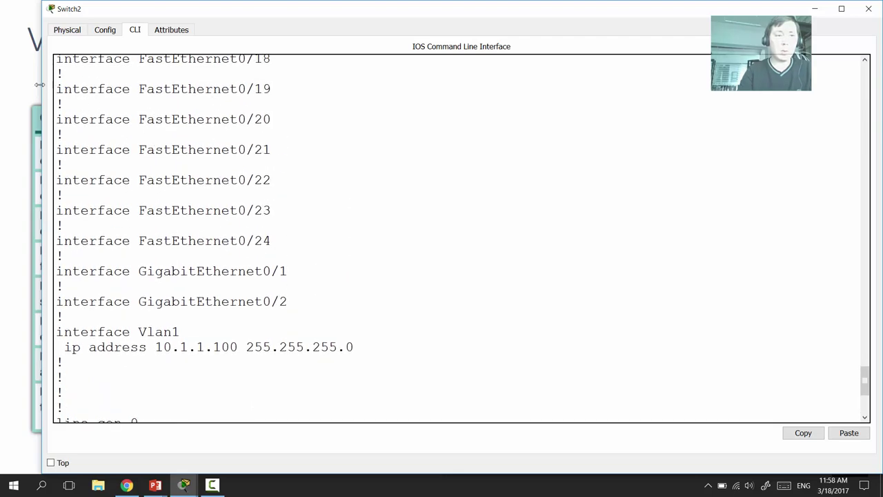
{"action": "left_click_drag", "start_coordinate": [40, 84], "coordinate": [325, 74]}
Display the running configuration (1143 bytes, gateway 10.1.1.1) through to its end.
{"action": "type", "text": "show ru"}
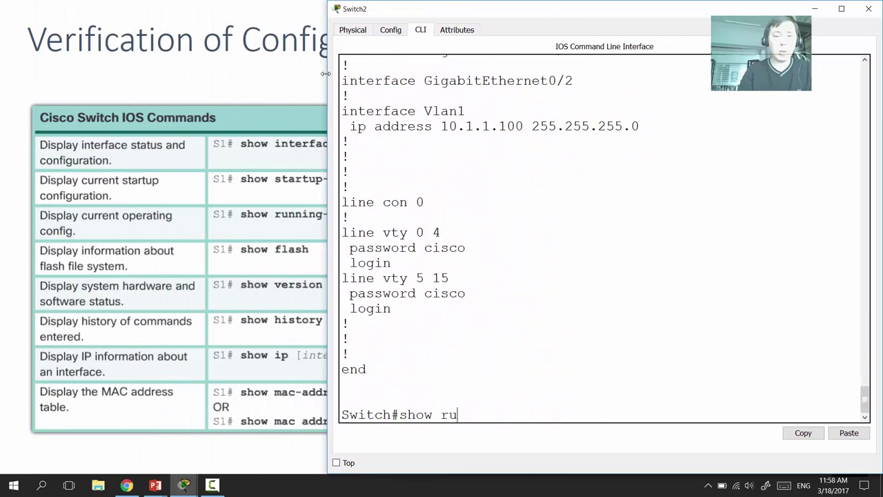
{"action": "type", "text": "n"}
{"action": "key", "text": "Return"}
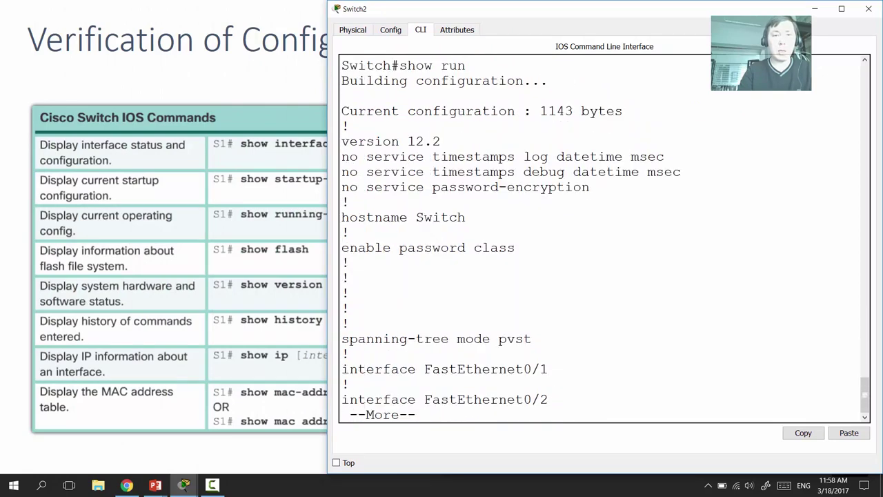
{"action": "left_click_drag", "start_coordinate": [326, 74], "coordinate": [16, 62]}
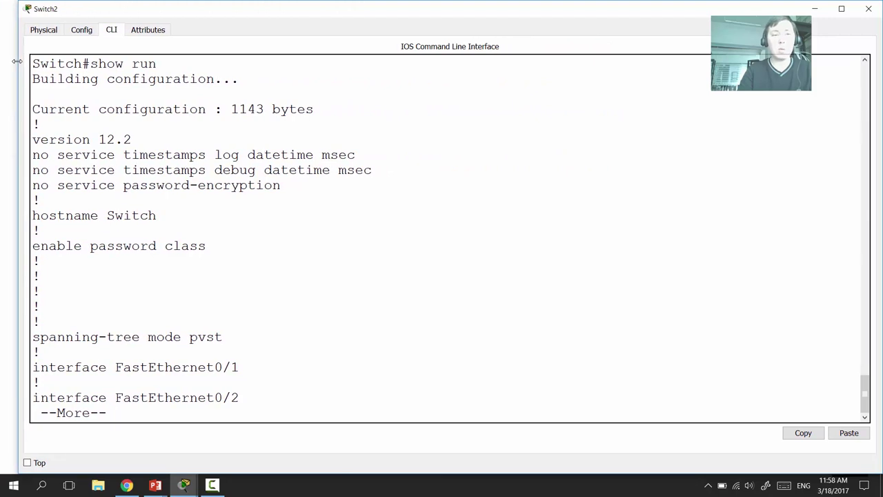
{"action": "key", "text": "space"}
{"action": "key", "text": "space"}
{"action": "key", "text": "space"}
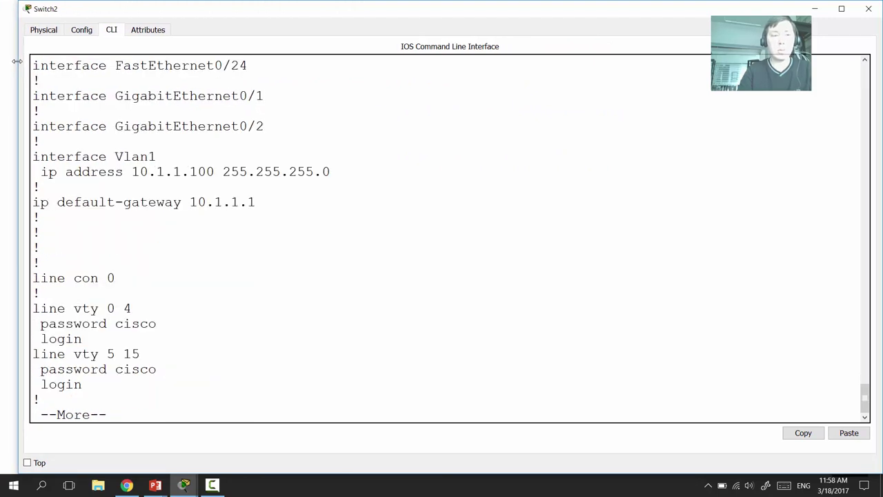
{"action": "key", "text": "Return"}
{"action": "key", "text": "Return"}
{"action": "key", "text": "Return"}
{"action": "key", "text": "Return"}
{"action": "key", "text": "Return"}
{"action": "key", "text": "Return"}
{"action": "key", "text": "Return"}
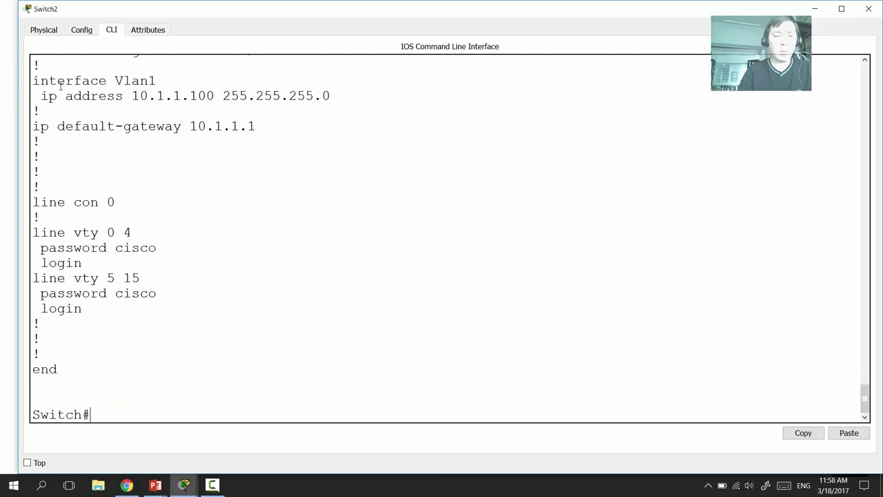
Save the running configuration to startup-config with copy run start, accepting the default filename.
{"action": "type", "text": "wr"}
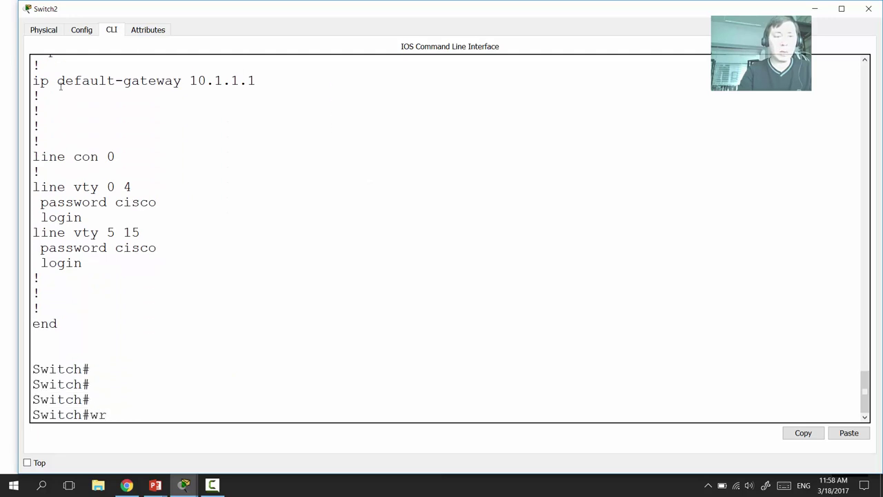
{"action": "key", "text": "BackSpace"}
{"action": "key", "text": "BackSpace"}
{"action": "type", "text": "copy run start"}
{"action": "key", "text": "Tab"}
{"action": "key", "text": "Return"}
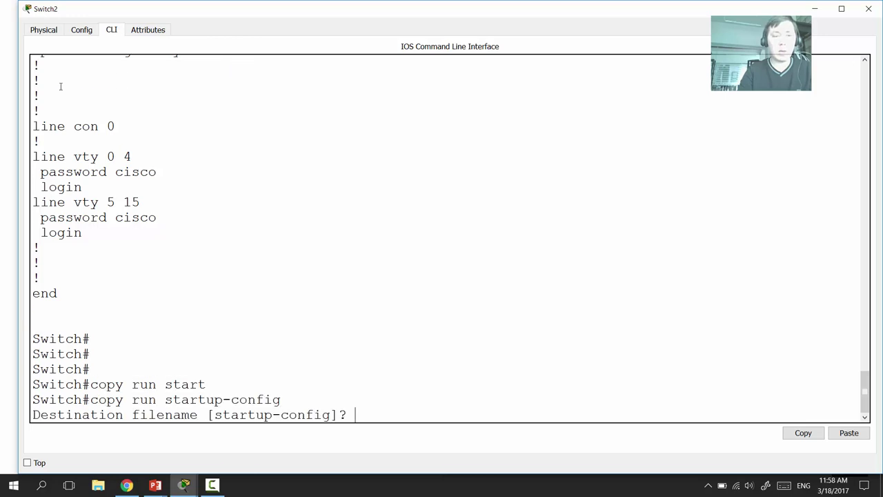
{"action": "key", "text": "Return"}
Check the verification slide, then list the flash: file system contents.
{"action": "key", "text": "alt+Tab"}
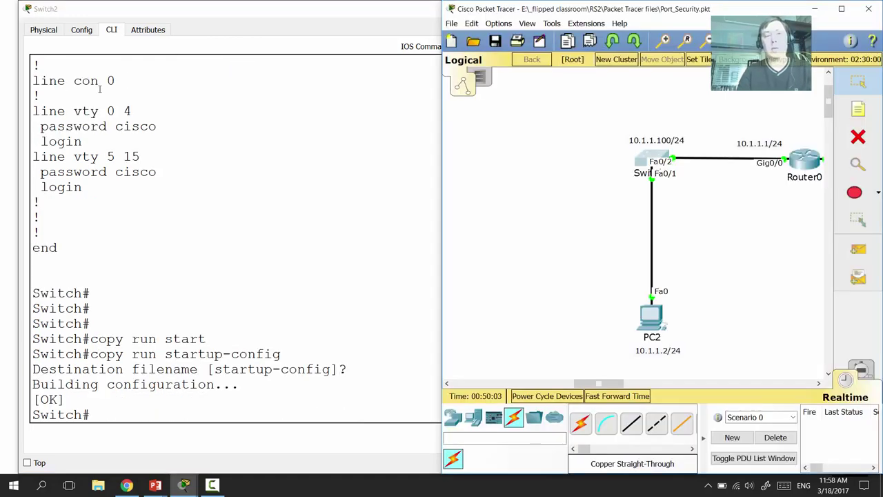
{"action": "key", "text": "alt+Tab"}
{"action": "key", "text": "alt+Tab"}
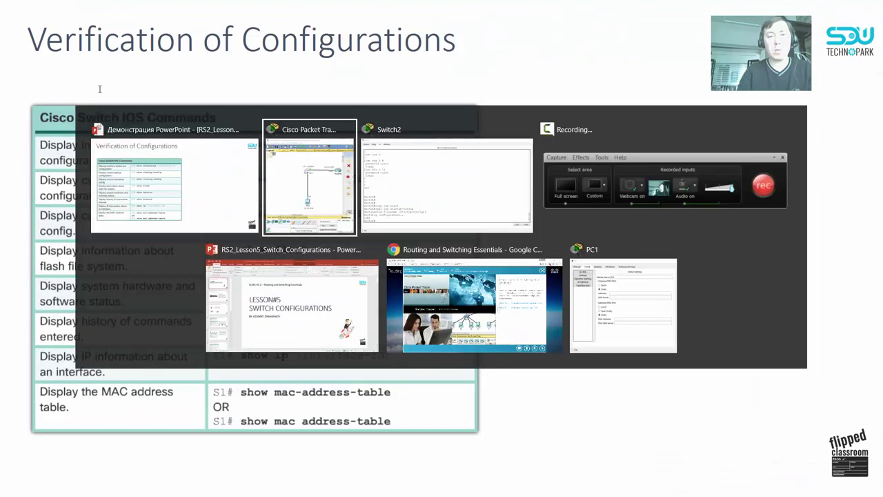
{"action": "key", "text": "alt+Tab"}
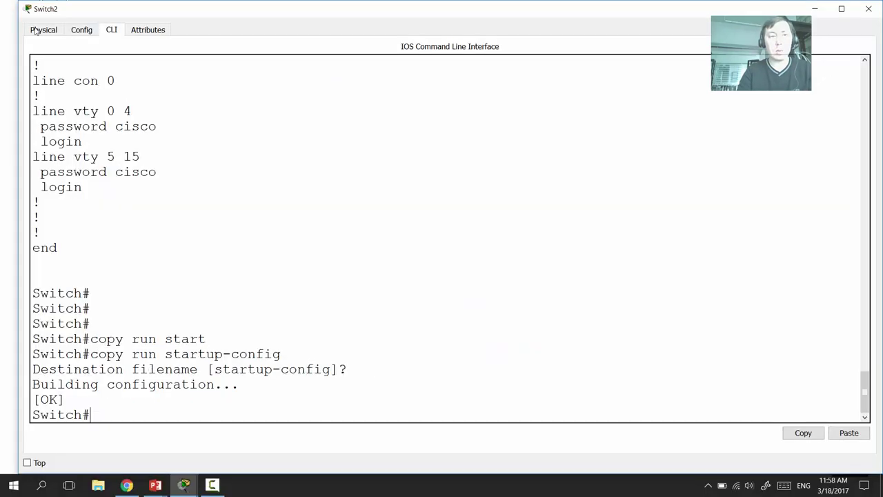
{"action": "left_click_drag", "start_coordinate": [15, 48], "coordinate": [376, 140]}
{"action": "key", "text": "Return"}
{"action": "key", "text": "Return"}
{"action": "key", "text": "Return"}
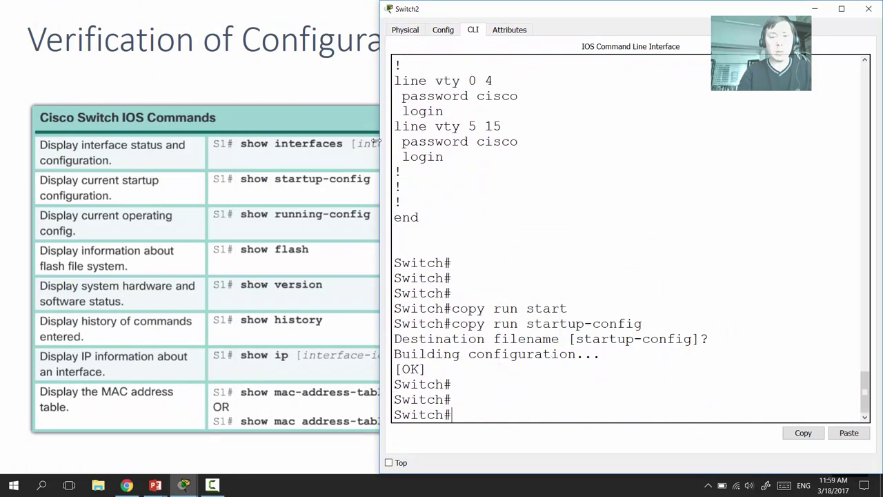
{"action": "type", "text": "show flash"}
{"action": "key", "text": "BackSpace"}
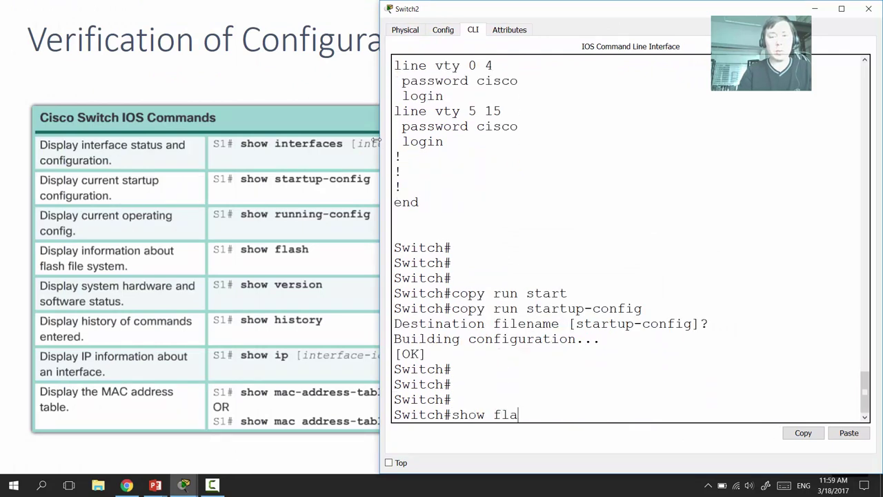
{"action": "type", "text": "sh:"}
{"action": "key", "text": "Return"}
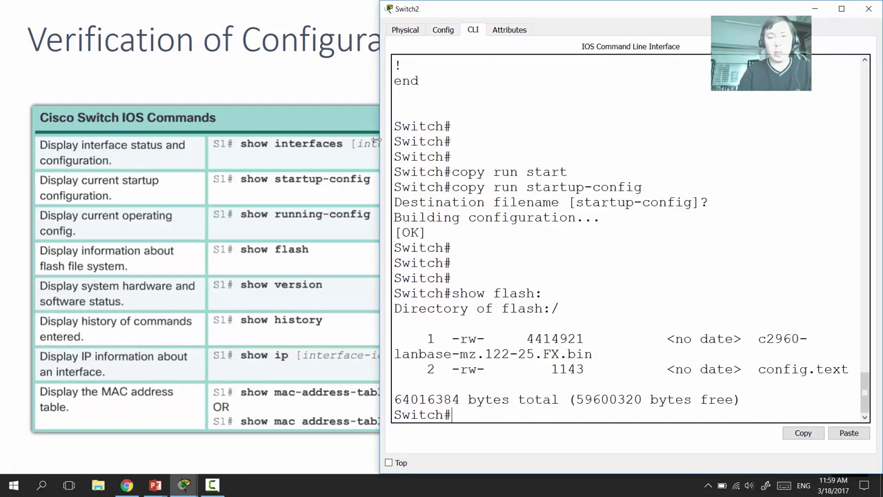
Review the flash listing: IOS image, config.text (1143 bytes), 59600320 bytes free.
{"action": "left_click_drag", "start_coordinate": [377, 155], "coordinate": [98, 179]}
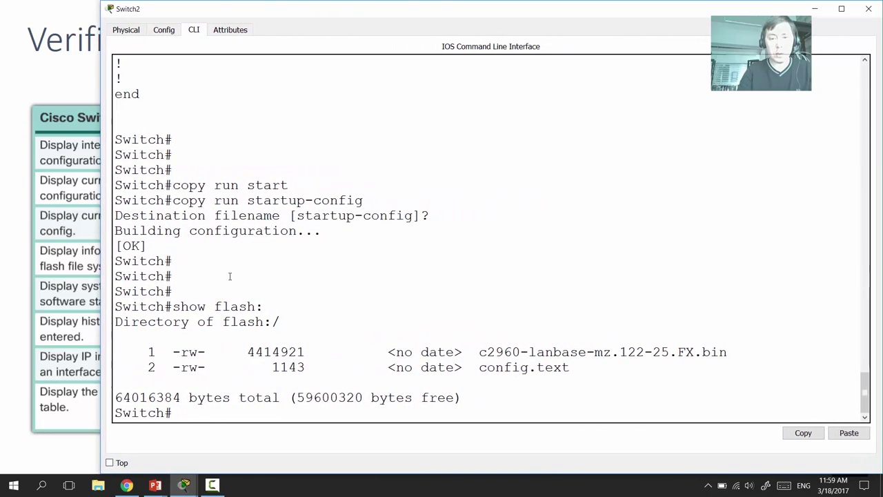
{"action": "left_click_drag", "start_coordinate": [572, 368], "coordinate": [794, 355]}
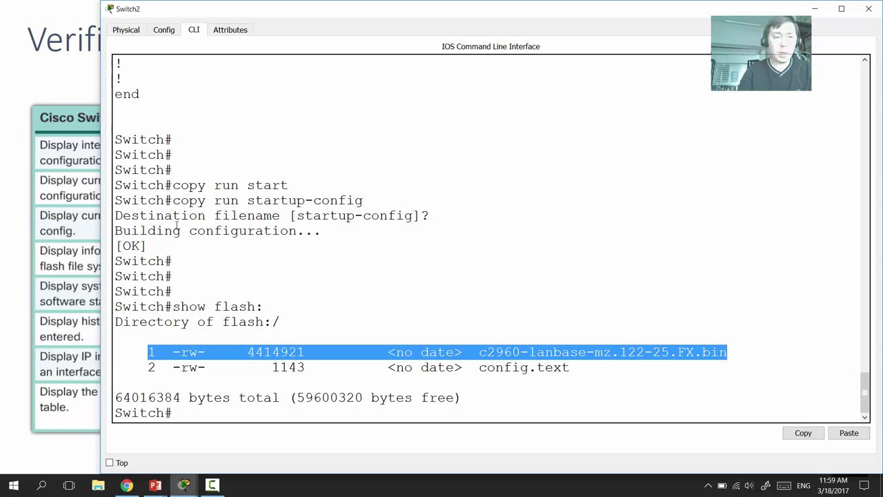
{"action": "left_click_drag", "start_coordinate": [101, 204], "coordinate": [489, 233]}
{"action": "left_click", "coordinate": [515, 230]}
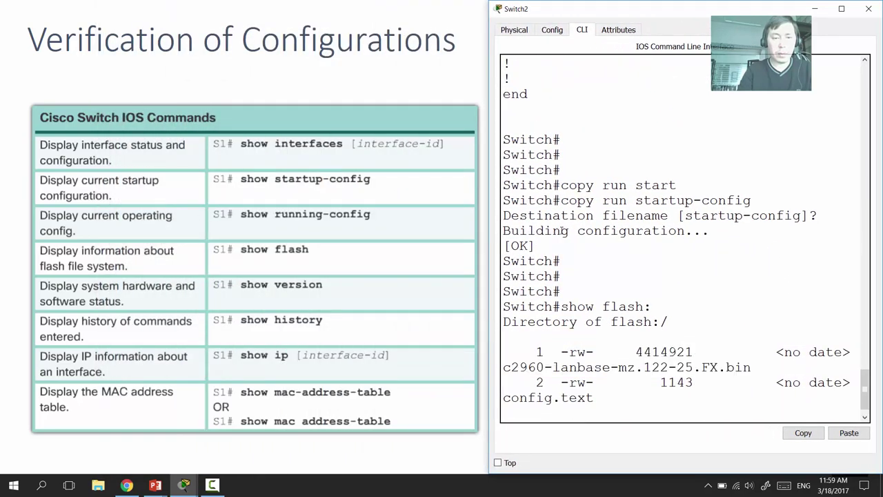
{"action": "key", "text": "Return"}
{"action": "key", "text": "Return"}
{"action": "key", "text": "Return"}
{"action": "key", "text": "Return"}
{"action": "key", "text": "Return"}
{"action": "type", "text": "show v"}
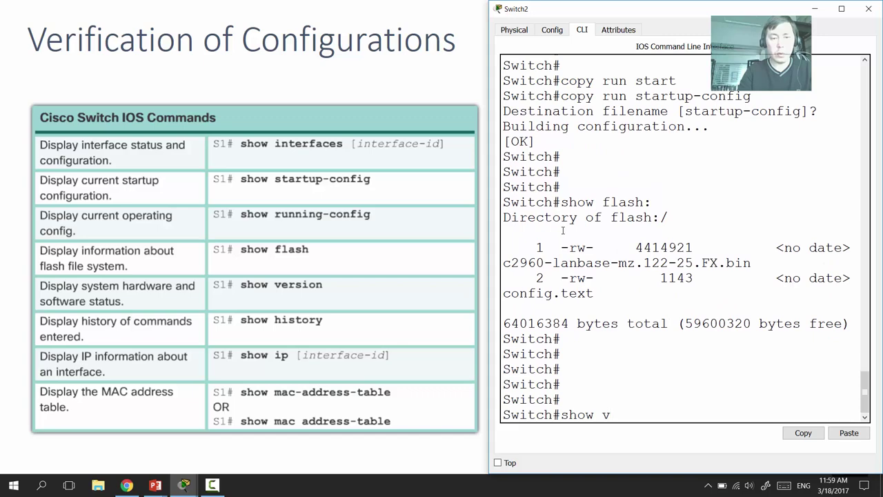
{"action": "type", "text": "ersion"}
Run show version, marking the FastEthernet and Gigabit port counts, through configuration register 0xF.
{"action": "key", "text": "Return"}
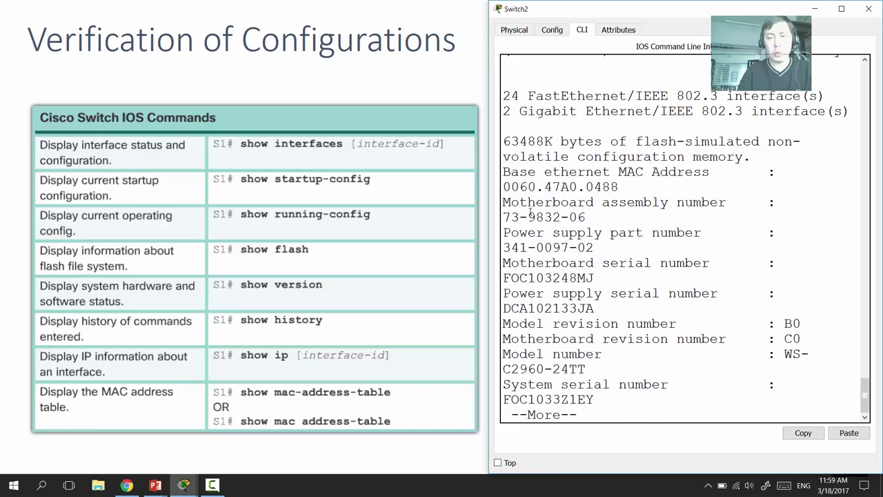
{"action": "left_click_drag", "start_coordinate": [488, 198], "coordinate": [66, 198]}
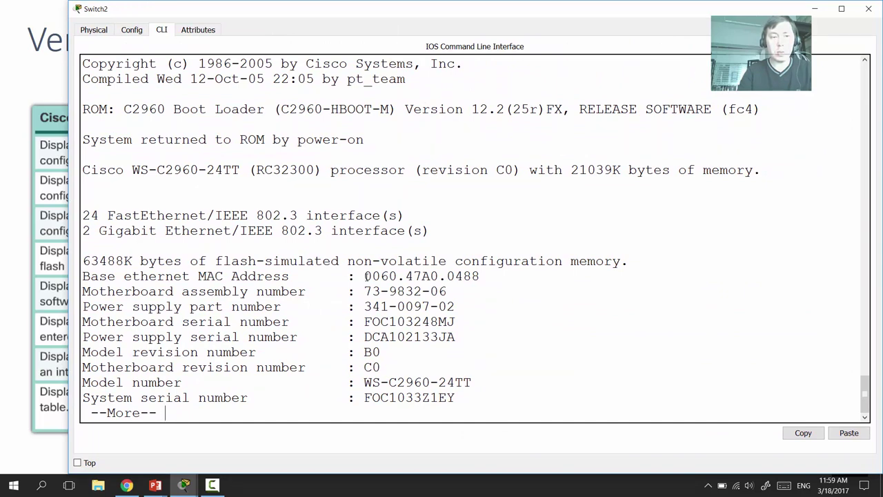
{"action": "left_click_drag", "start_coordinate": [387, 215], "coordinate": [90, 219]}
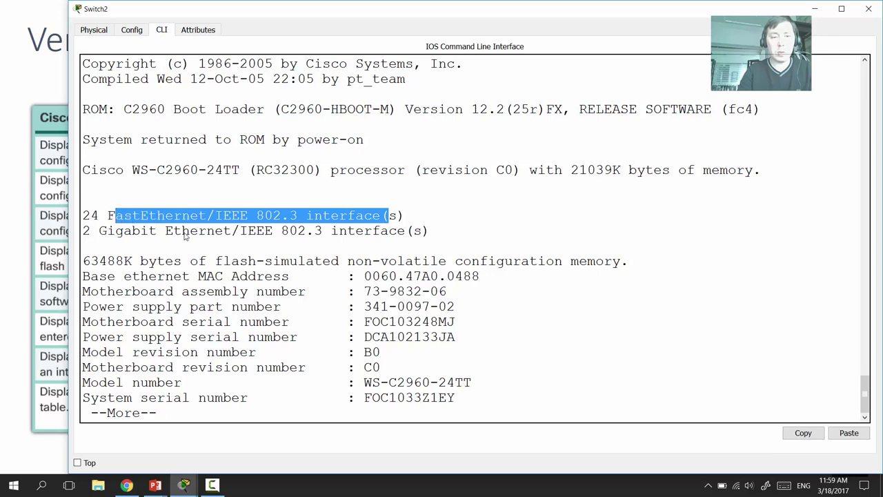
{"action": "left_click_drag", "start_coordinate": [265, 231], "coordinate": [467, 214]}
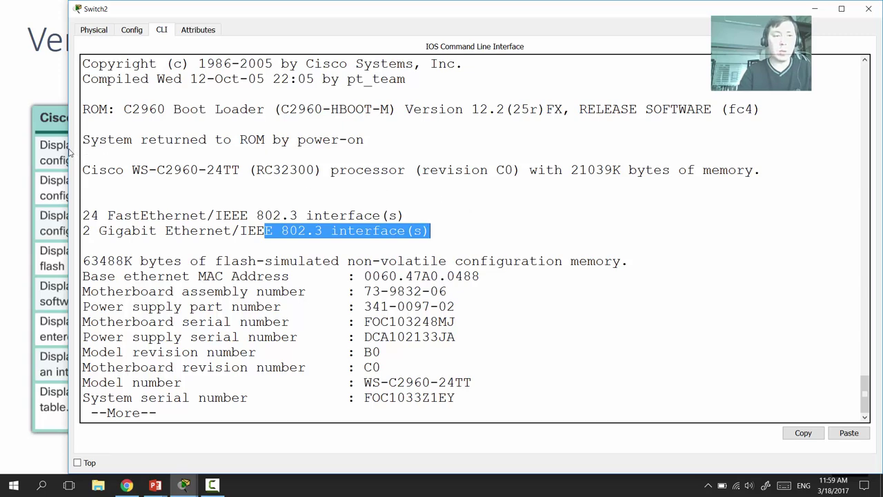
{"action": "left_click_drag", "start_coordinate": [69, 147], "coordinate": [477, 144]}
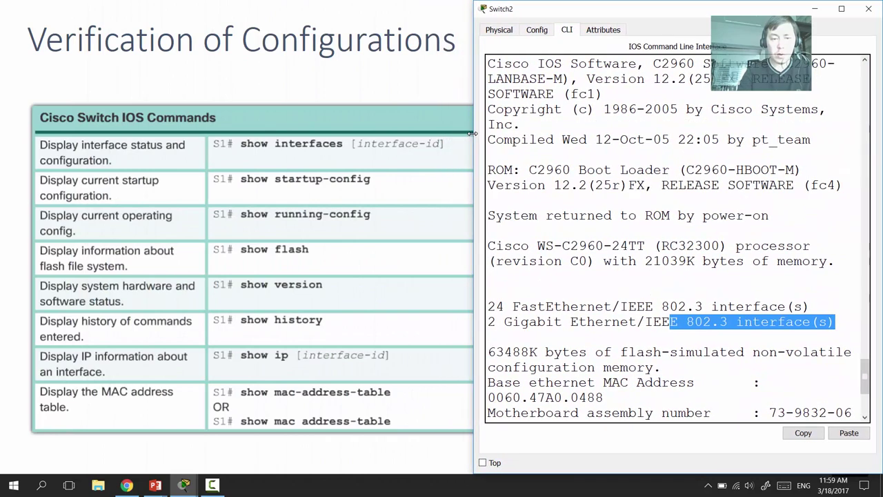
{"action": "left_click", "coordinate": [517, 182]}
{"action": "key", "text": "Return"}
{"action": "key", "text": "Return"}
{"action": "key", "text": "Return"}
{"action": "key", "text": "Return"}
{"action": "key", "text": "Return"}
{"action": "key", "text": "Return"}
{"action": "key", "text": "Return"}
{"action": "key", "text": "Return"}
{"action": "key", "text": "Return"}
{"action": "key", "text": "Return"}
{"action": "key", "text": "Return"}
{"action": "key", "text": "Return"}
{"action": "key", "text": "Return"}
{"action": "key", "text": "Return"}
{"action": "key", "text": "Return"}
{"action": "key", "text": "Return"}
{"action": "key", "text": "Return"}
{"action": "key", "text": "Return"}
{"action": "key", "text": "Return"}
{"action": "key", "text": "Return"}
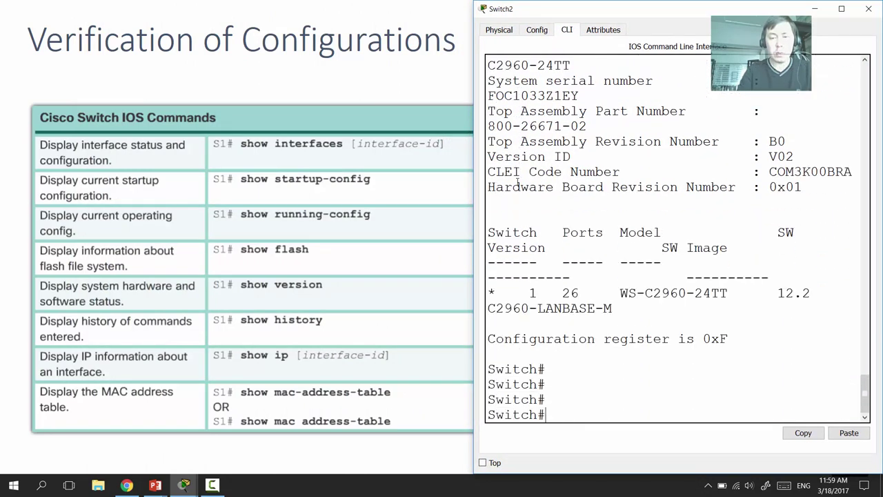
Run show history to list the commands entered, from wr through show version.
{"action": "type", "text": "show history"}
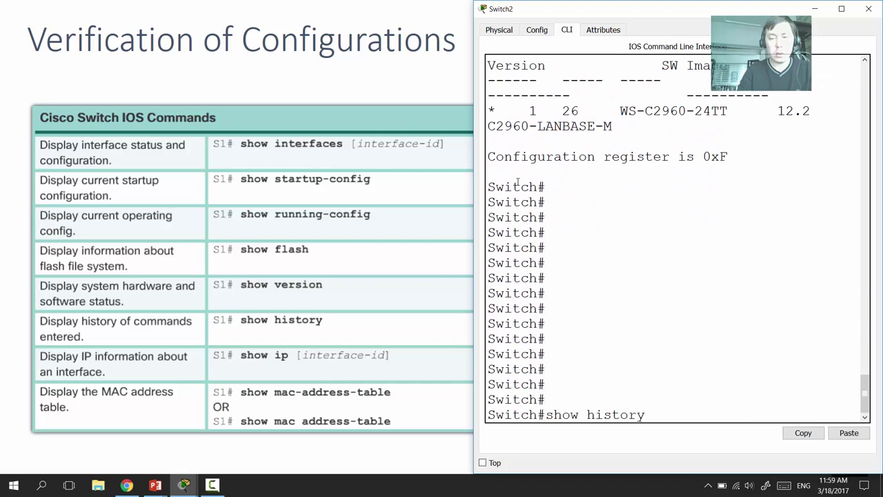
{"action": "key", "text": "Return"}
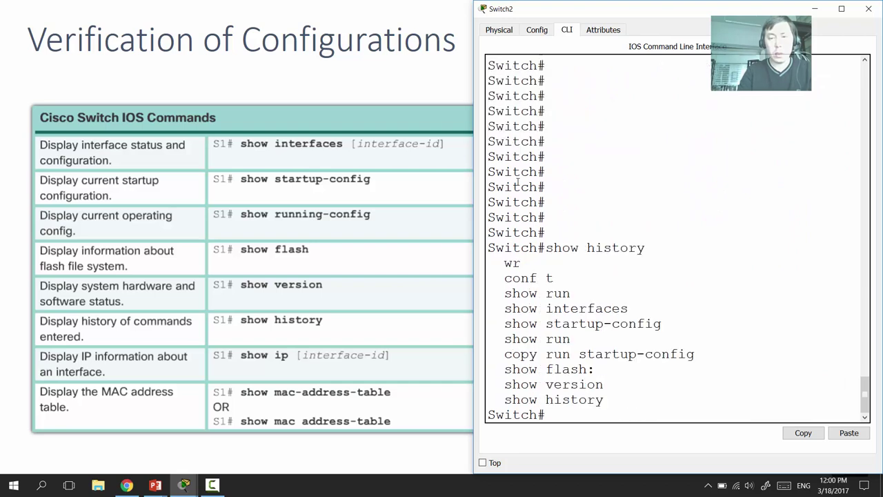
{"action": "left_click_drag", "start_coordinate": [521, 278], "coordinate": [612, 399]}
{"action": "left_click", "coordinate": [612, 399]}
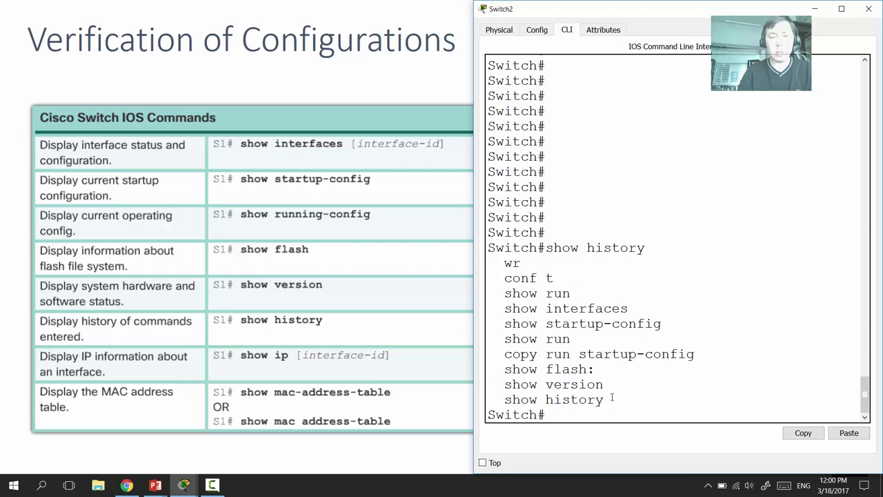
{"action": "type", "text": "show ip"}
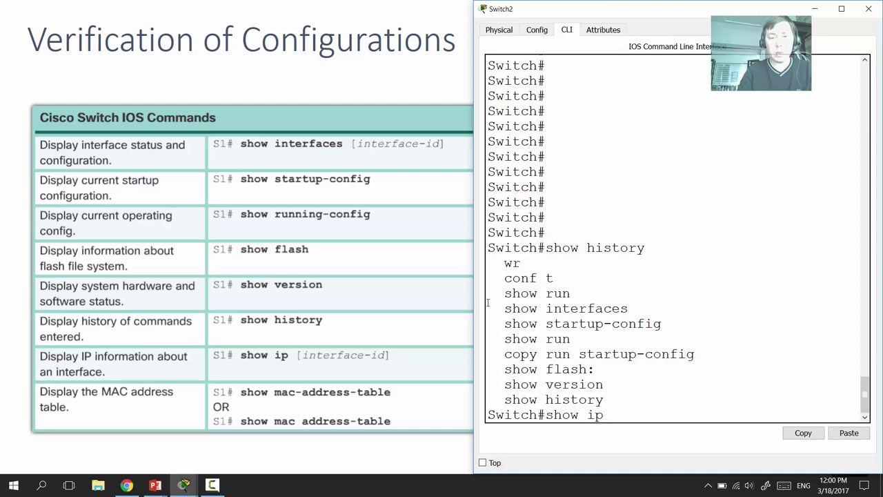
Run show ip int brief, showing Fa0/1–0/2 up and Vlan1 10.1.1.100 up.
{"action": "left_click_drag", "start_coordinate": [472, 300], "coordinate": [28, 287]}
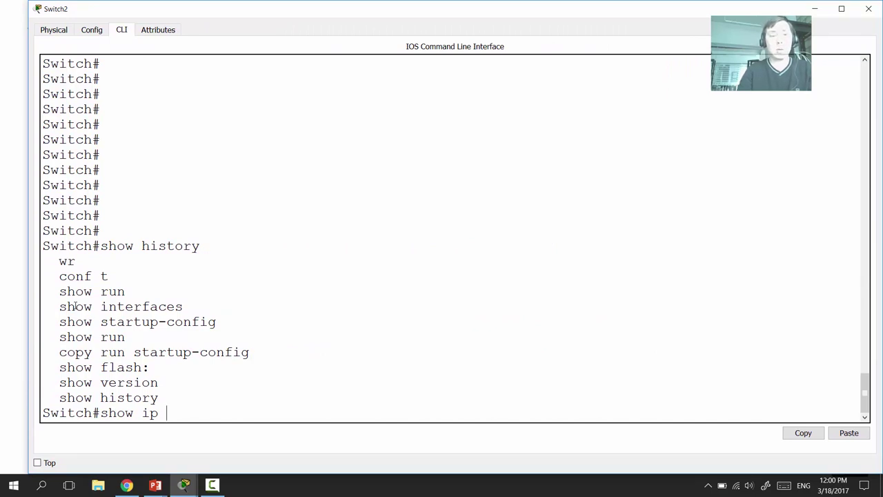
{"action": "type", "text": "brief"}
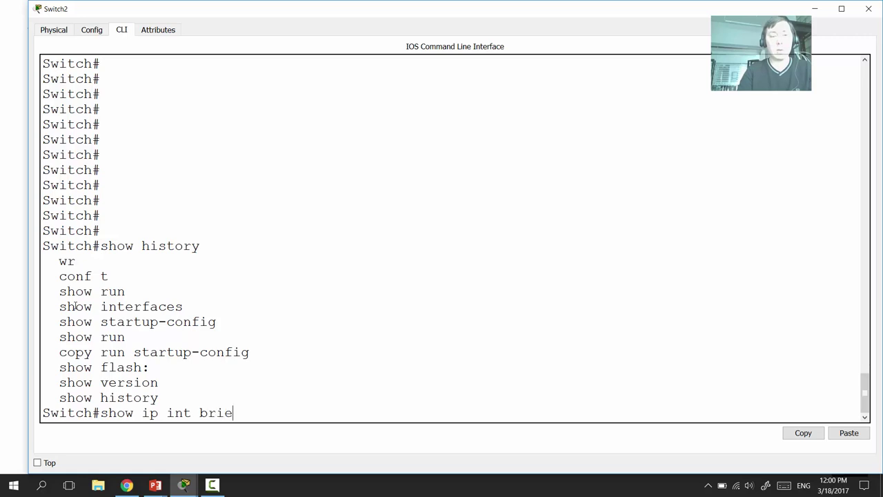
{"action": "key", "text": "Return"}
{"action": "key", "text": "space"}
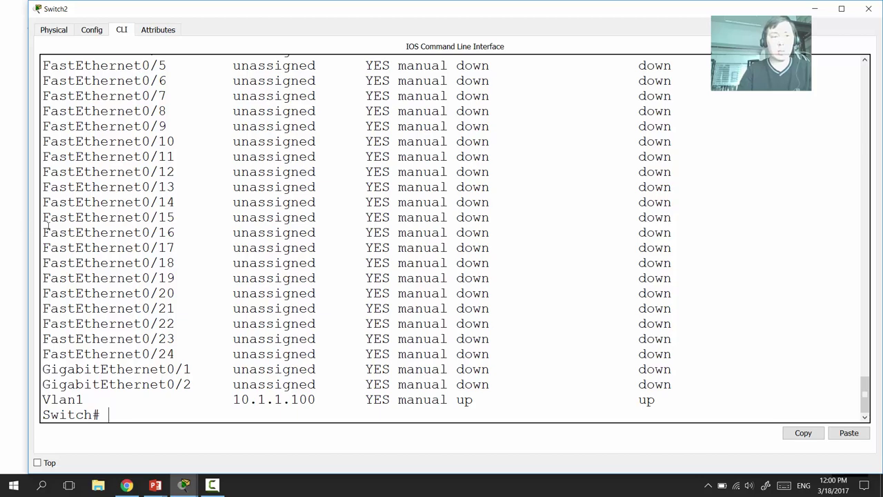
{"action": "left_click_drag", "start_coordinate": [26, 219], "coordinate": [510, 243]}
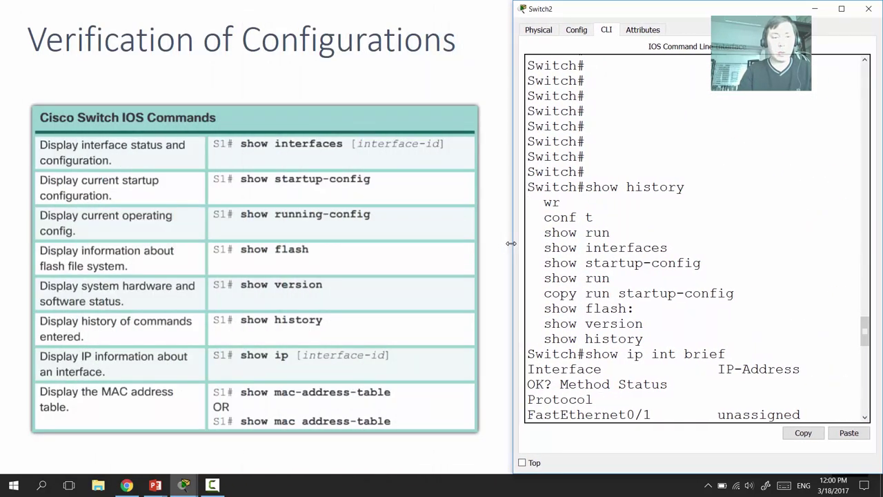
{"action": "left_click_drag", "start_coordinate": [511, 243], "coordinate": [59, 152]}
Show the MAC address table, highlighting 0001.6497.8c01 on Fa0/2 in VLAN 1, then return to the slides.
{"action": "key", "text": "Return"}
{"action": "key", "text": "Return"}
{"action": "key", "text": "Return"}
{"action": "key", "text": "Return"}
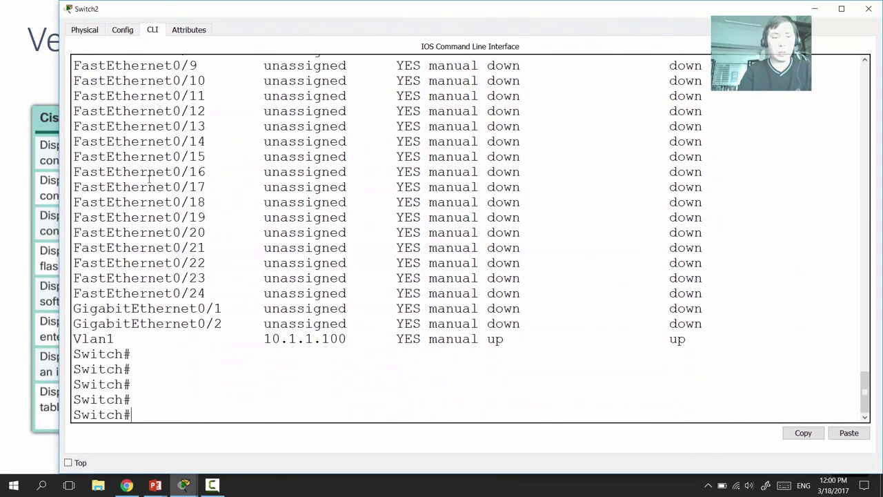
{"action": "type", "text": "show mac-a"}
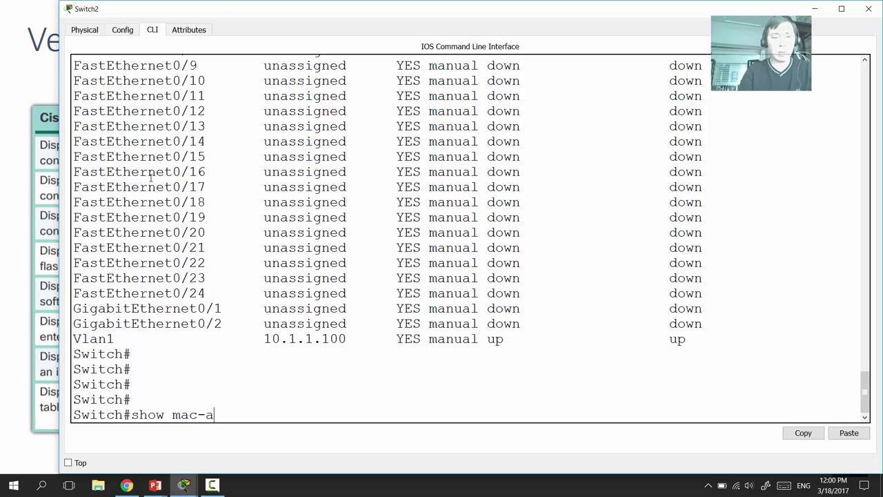
{"action": "type", "text": "ddress-"}
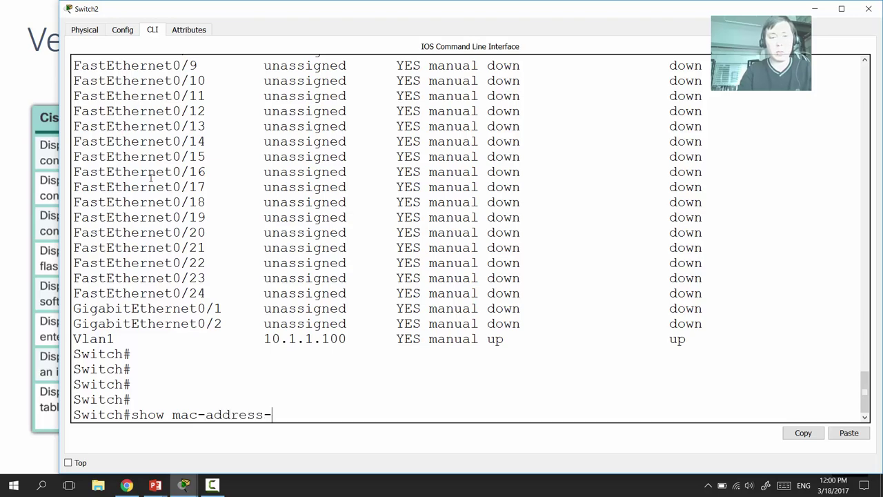
{"action": "type", "text": "table"}
{"action": "key", "text": "Return"}
{"action": "key", "text": "Return"}
{"action": "key", "text": "Return"}
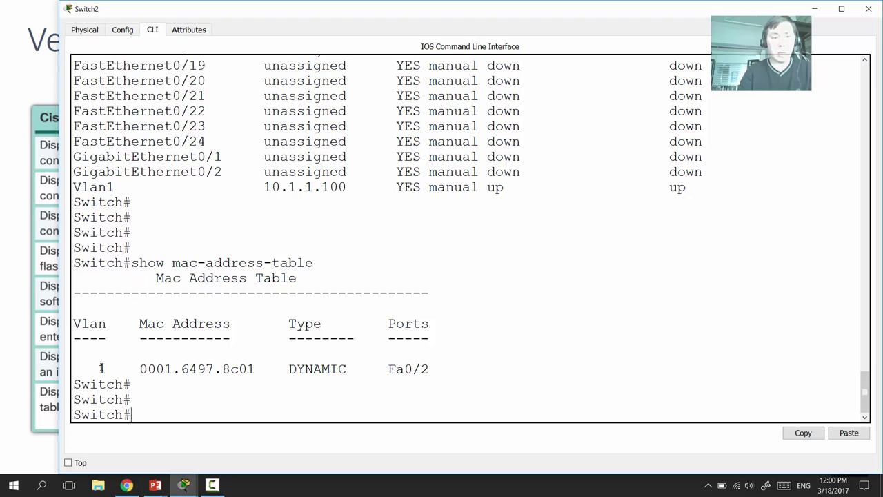
{"action": "left_click_drag", "start_coordinate": [98, 369], "coordinate": [272, 369]}
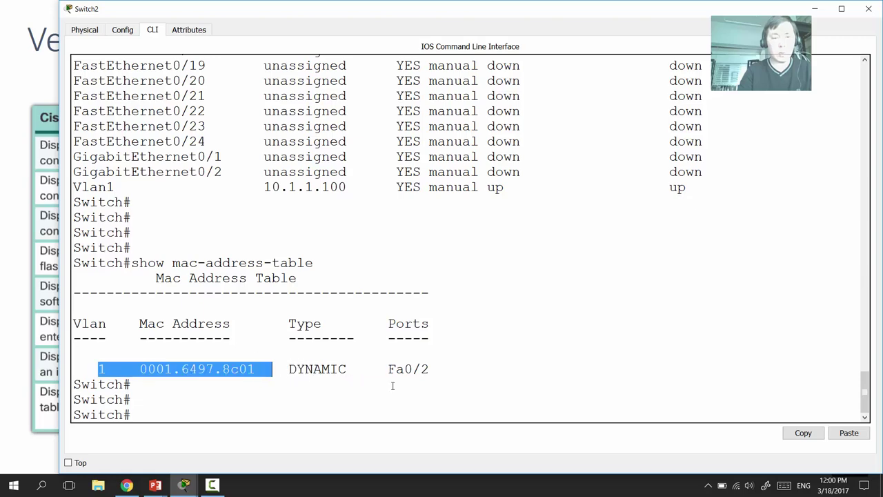
{"action": "left_click", "coordinate": [388, 368]}
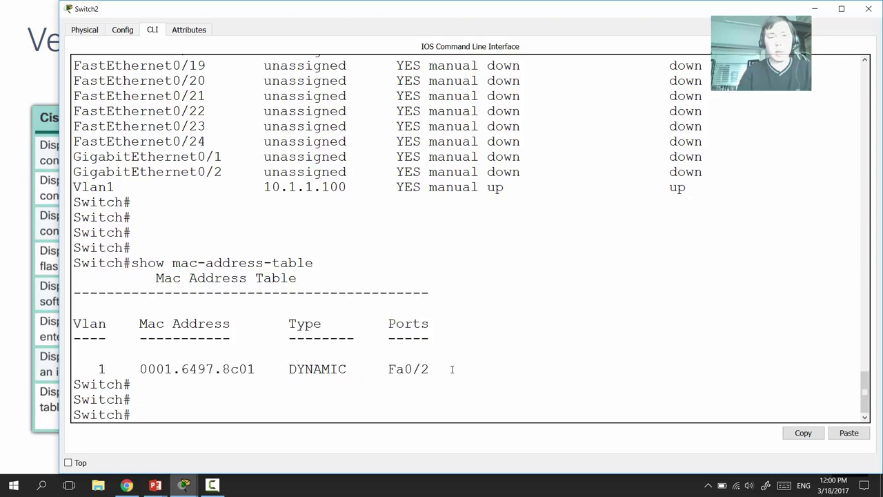
{"action": "key", "text": "alt+Tab"}
{"action": "key", "text": "alt+Tab"}
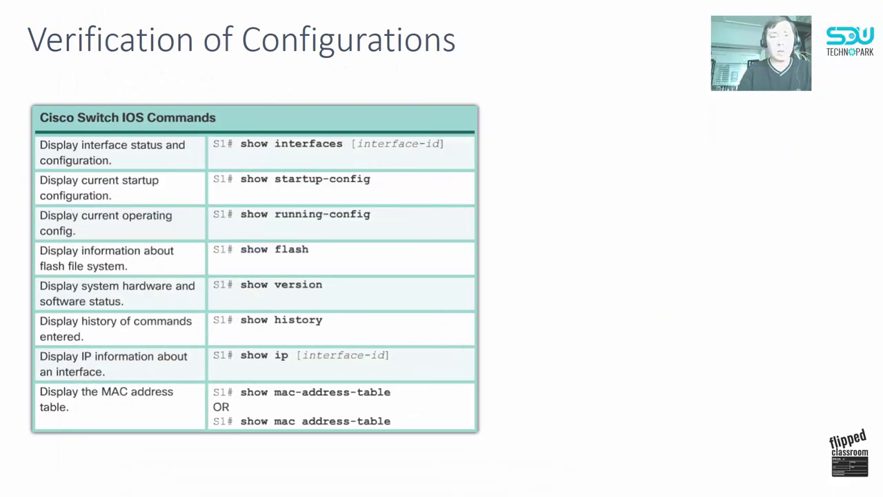
Advance to the Display Interface Status slide and bring Packet Tracer to the front.
{"action": "key", "text": "Right"}
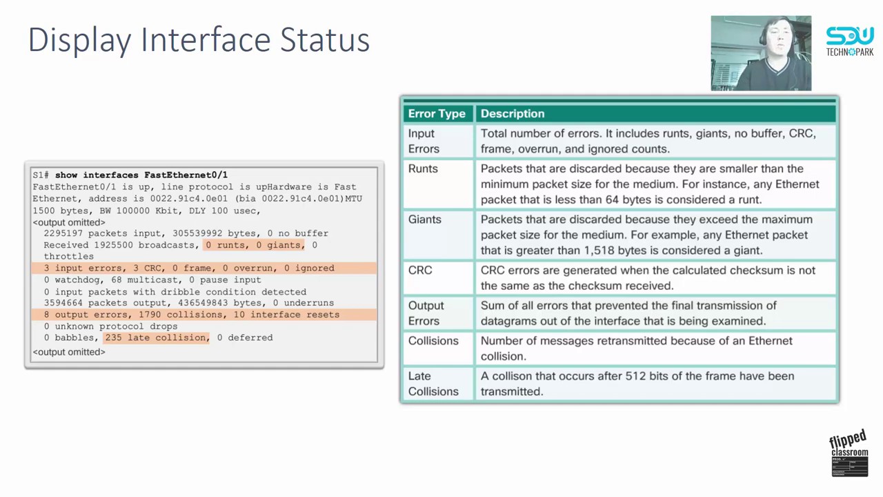
{"action": "key", "text": "alt+Tab"}
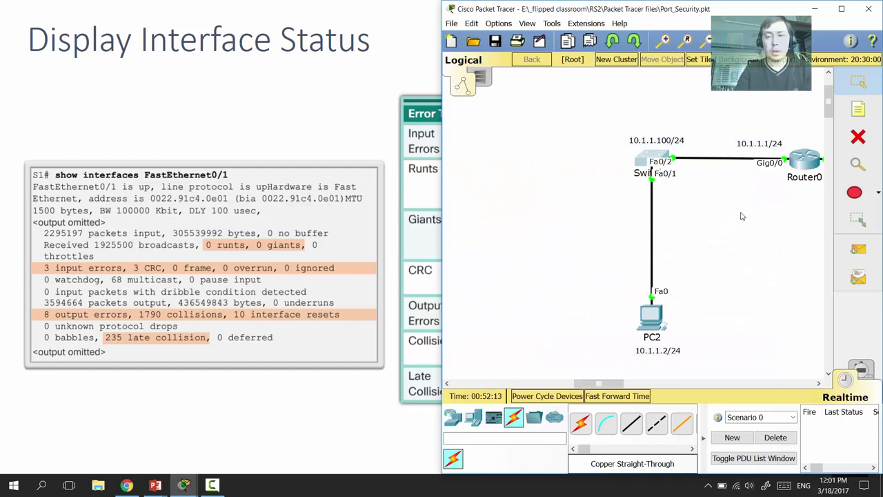
Open Switch2's CLI on the right half beside the slides and run show int fa0/1.
{"action": "left_click", "coordinate": [664, 157]}
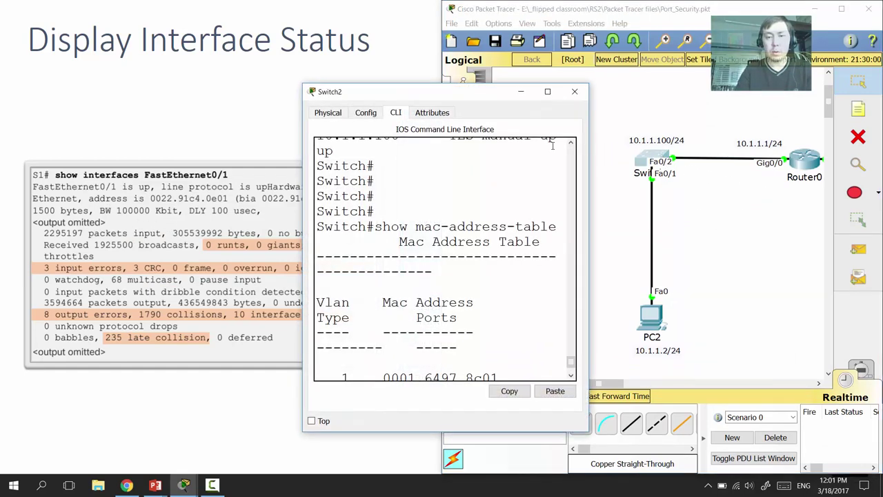
{"action": "left_click_drag", "start_coordinate": [455, 91], "coordinate": [882, 201]}
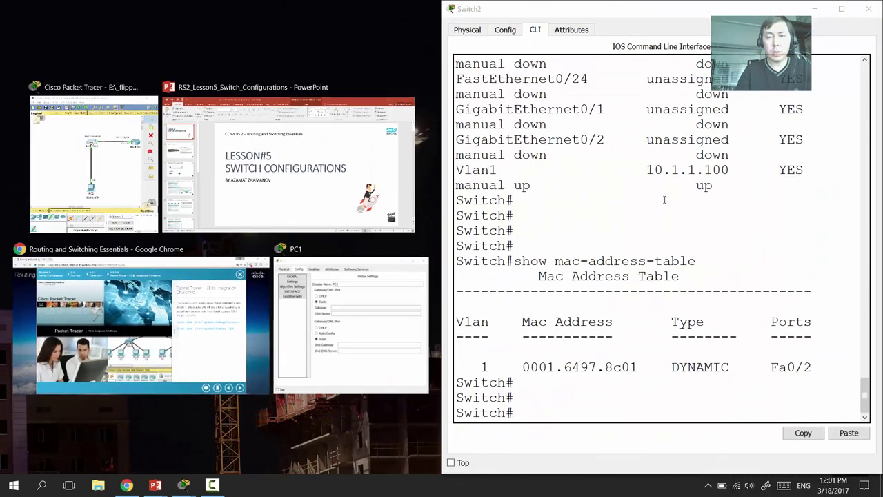
{"action": "left_click", "coordinate": [483, 169]}
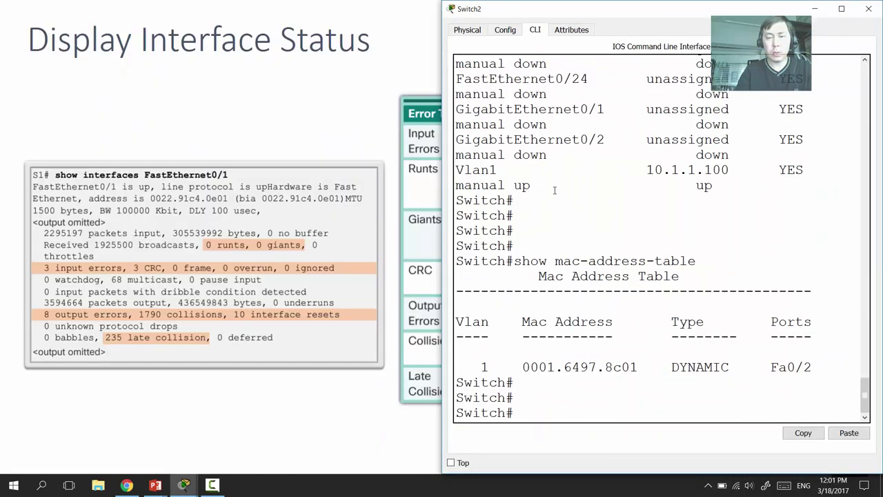
{"action": "key", "text": "Return"}
{"action": "key", "text": "Return"}
{"action": "key", "text": "Return"}
{"action": "type", "text": "show"}
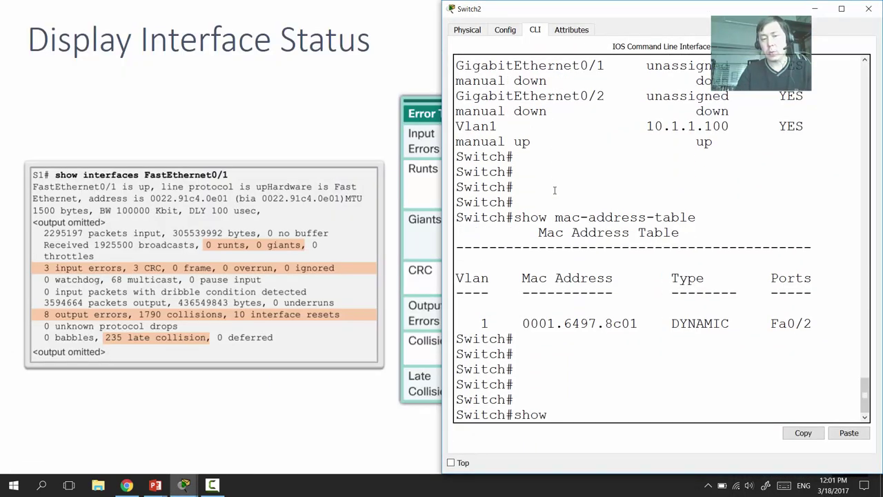
{"action": "type", "text": "int "}
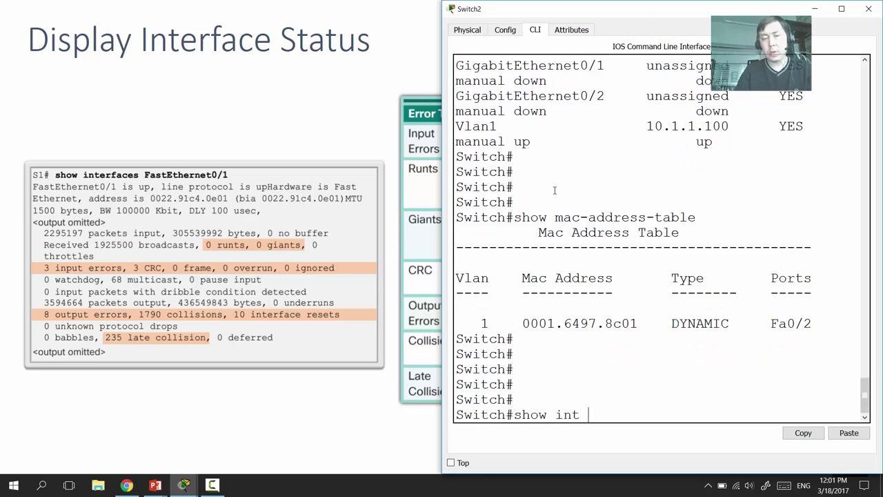
{"action": "type", "text": "fa0/1"}
{"action": "key", "text": "Return"}
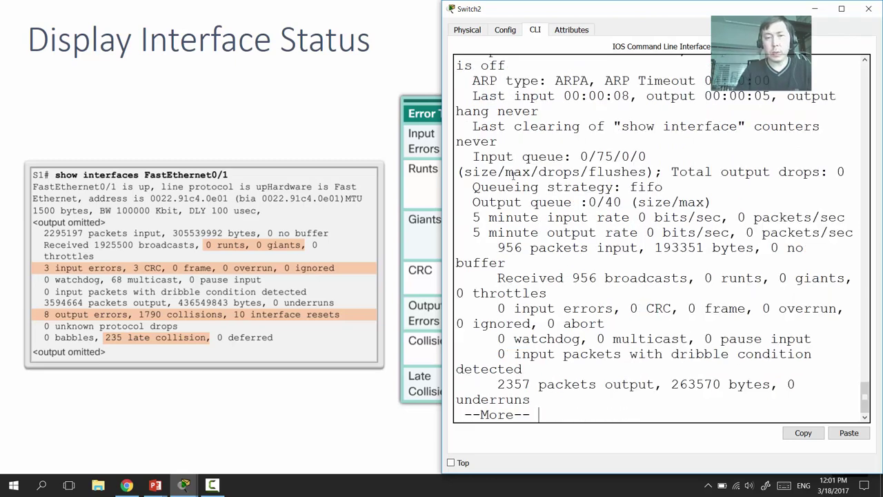
Highlight Fa0/1's reliability, 100Mb/s speed, connected status and MAC 0040.0b4e.8101, then close the CLI.
{"action": "left_click_drag", "start_coordinate": [439, 153], "coordinate": [83, 171]}
{"action": "left_click_drag", "start_coordinate": [129, 111], "coordinate": [276, 141]}
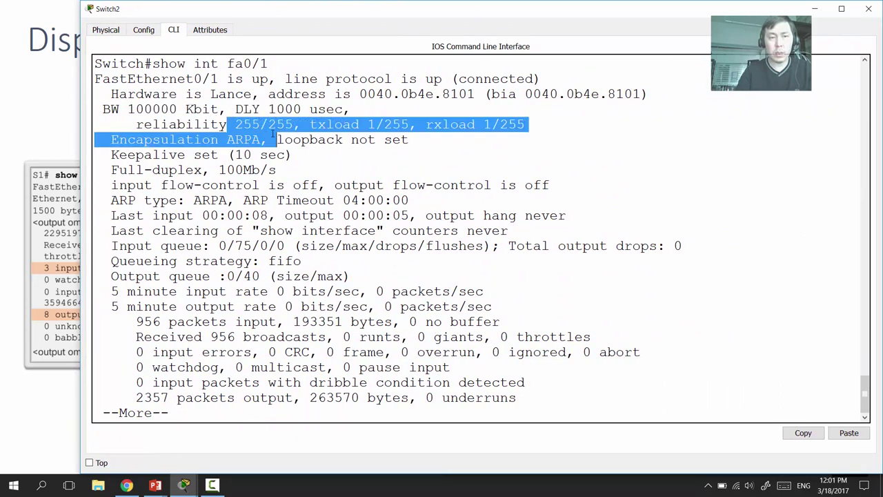
{"action": "left_click_drag", "start_coordinate": [210, 170], "coordinate": [289, 169]}
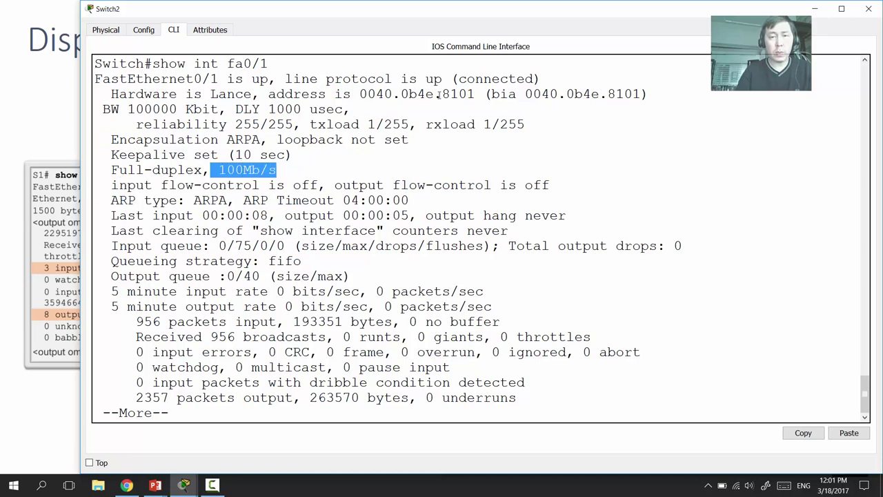
{"action": "left_click_drag", "start_coordinate": [459, 79], "coordinate": [492, 79]}
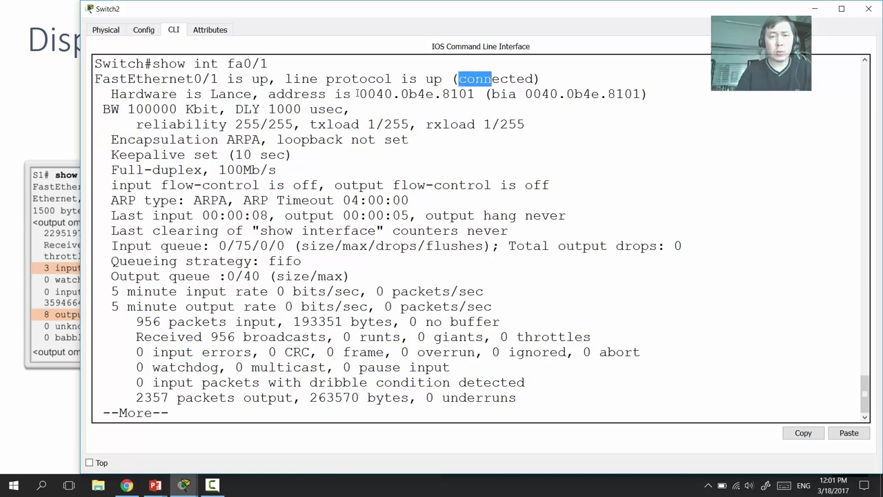
{"action": "left_click_drag", "start_coordinate": [357, 93], "coordinate": [477, 98]}
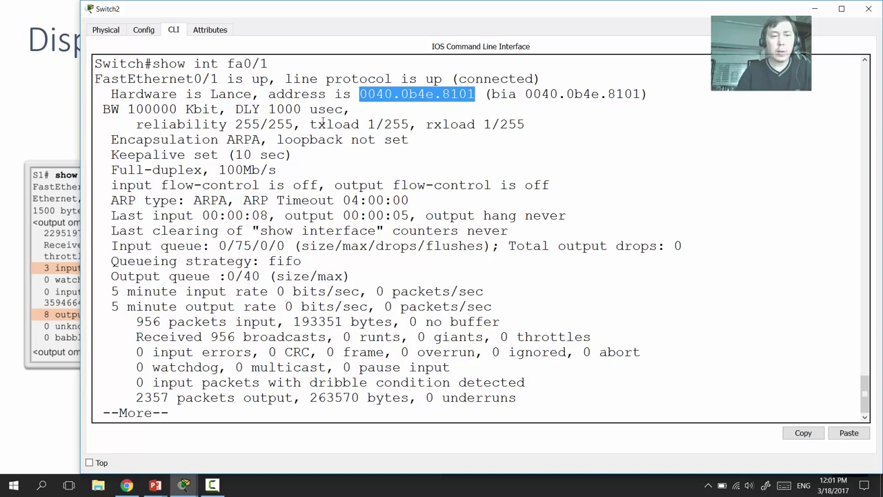
{"action": "left_click", "coordinate": [868, 9]}
{"action": "left_click", "coordinate": [273, 82]}
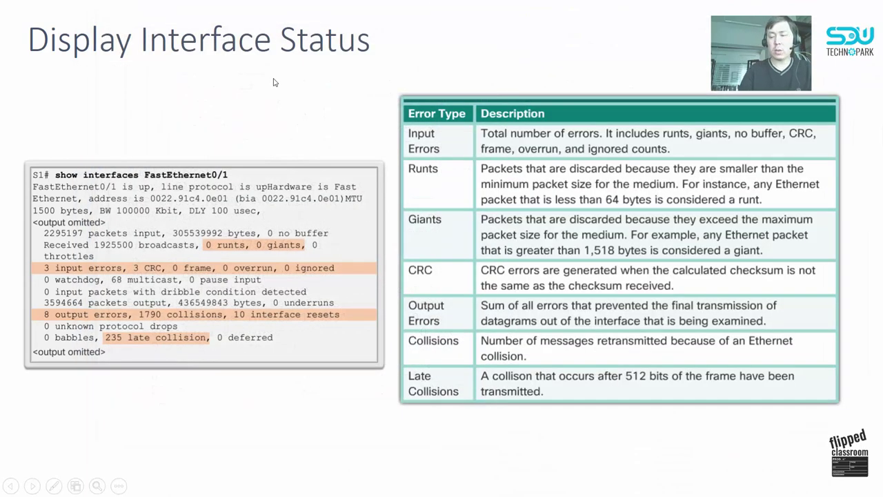
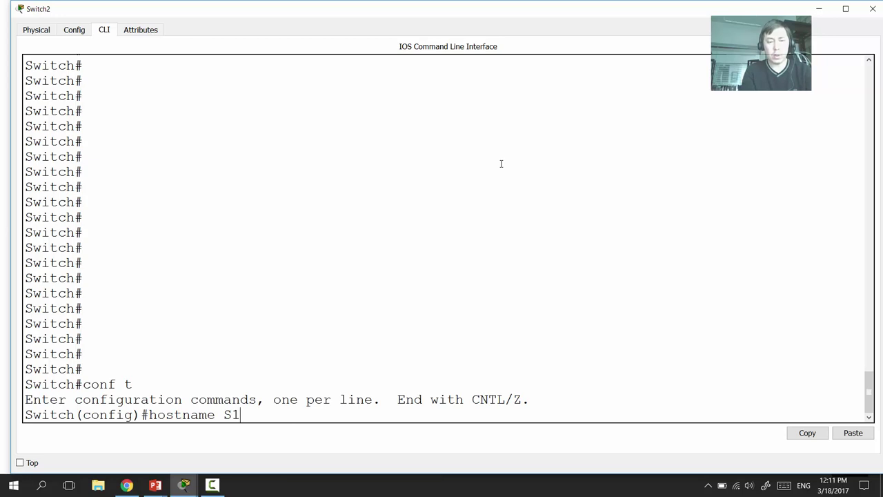
Apply hostname S1 and set the switch's IP domain name to SDU.KZ.
{"action": "key", "text": "Return"}
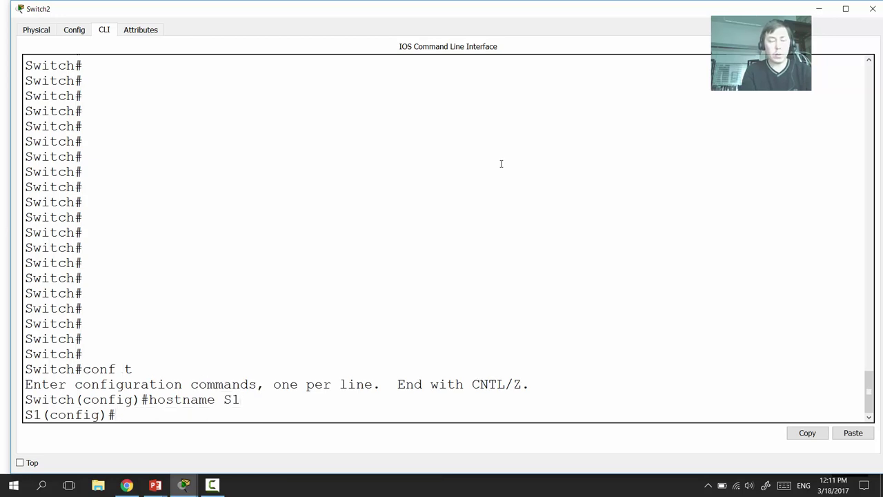
{"action": "type", "text": "d"}
{"action": "key", "text": "BackSpace"}
{"action": "type", "text": "ip dom"}
{"action": "key", "text": "Tab"}
{"action": "key", "text": "Tab"}
{"action": "type", "text": "?ain-name"}
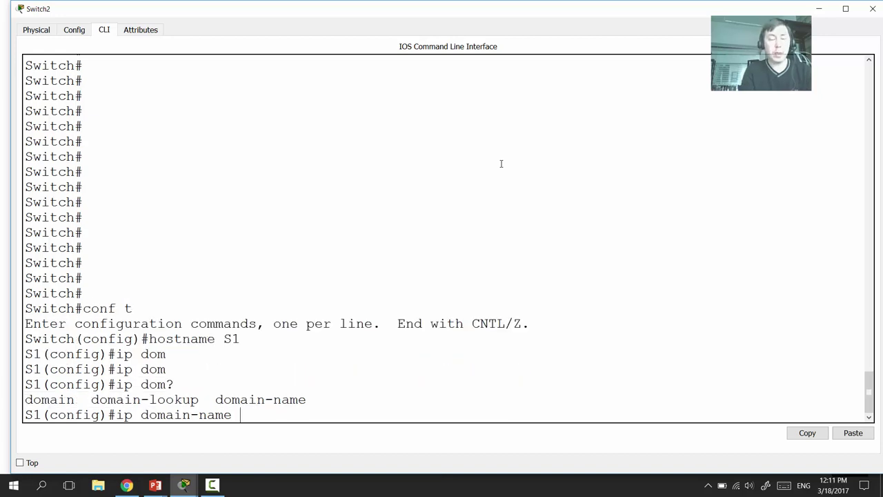
{"action": "type", "text": "?"}
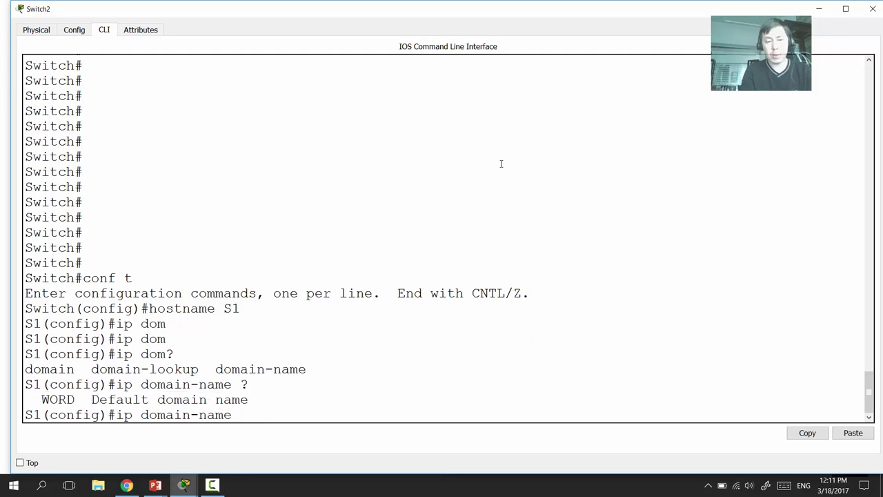
{"action": "type", "text": "SDU"}
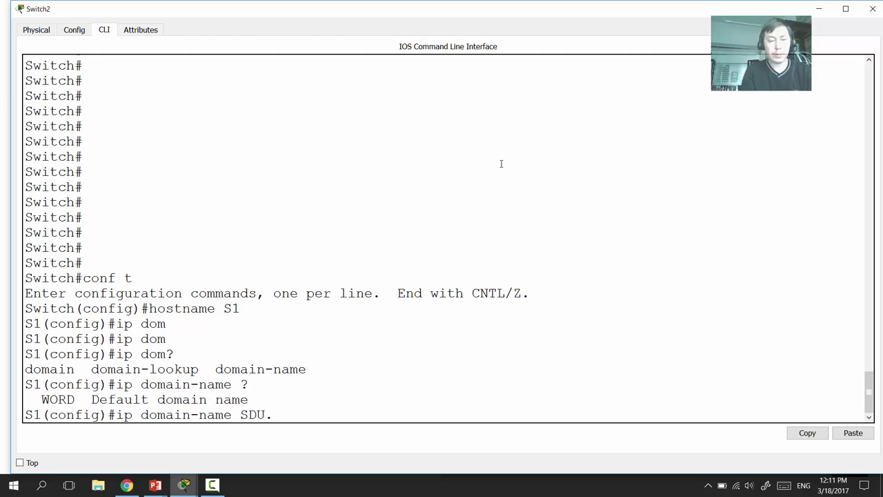
{"action": "type", "text": ".KZ"}
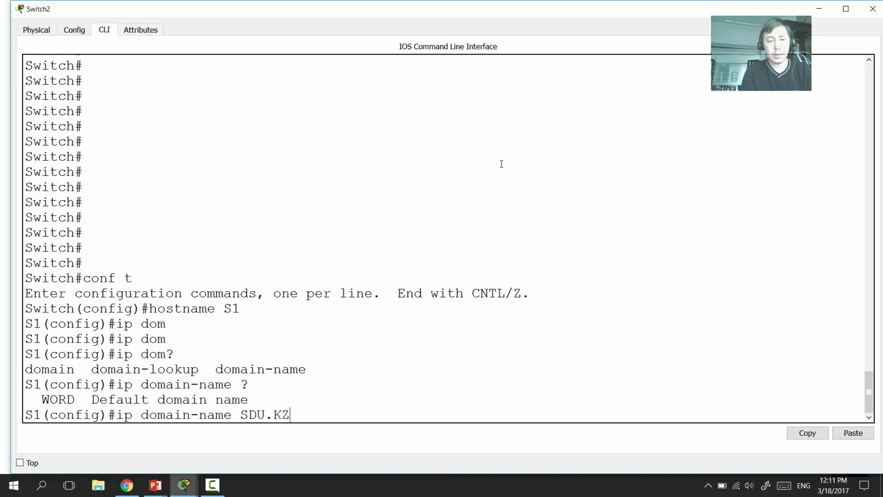
{"action": "key", "text": "Return"}
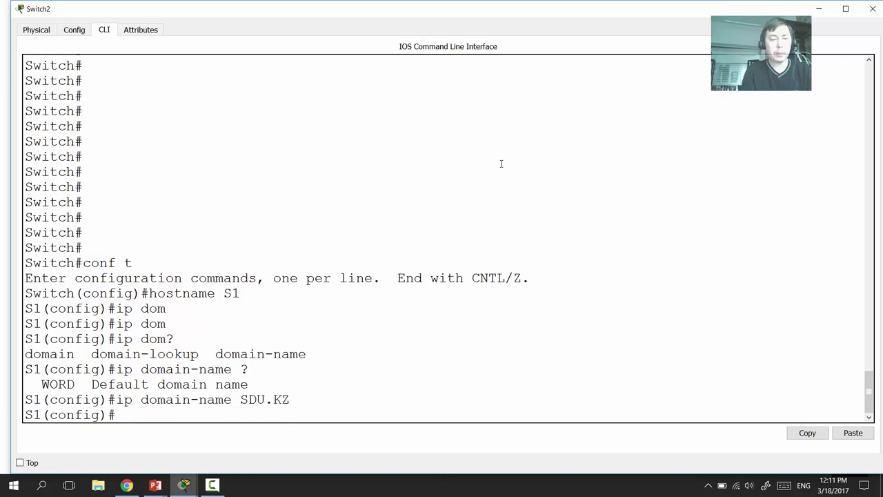
{"action": "key", "text": "alt+Tab"}
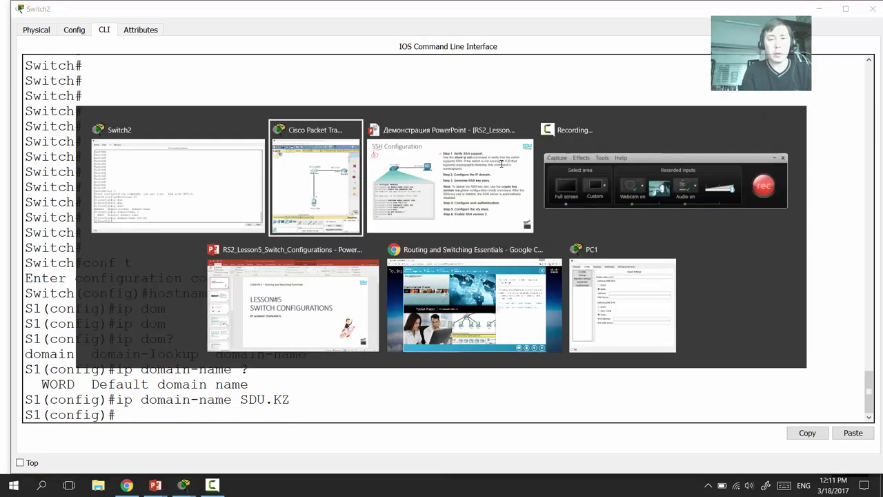
{"action": "left_click", "coordinate": [502, 163]}
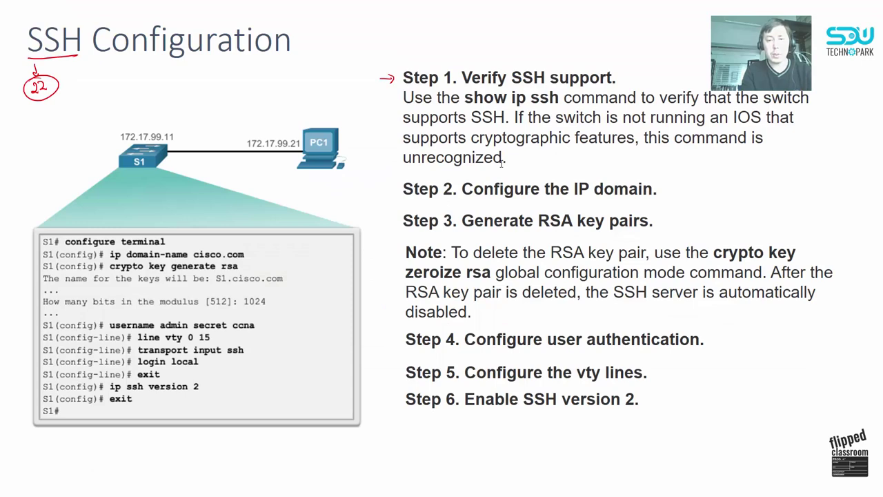
{"action": "key", "text": "alt+Tab"}
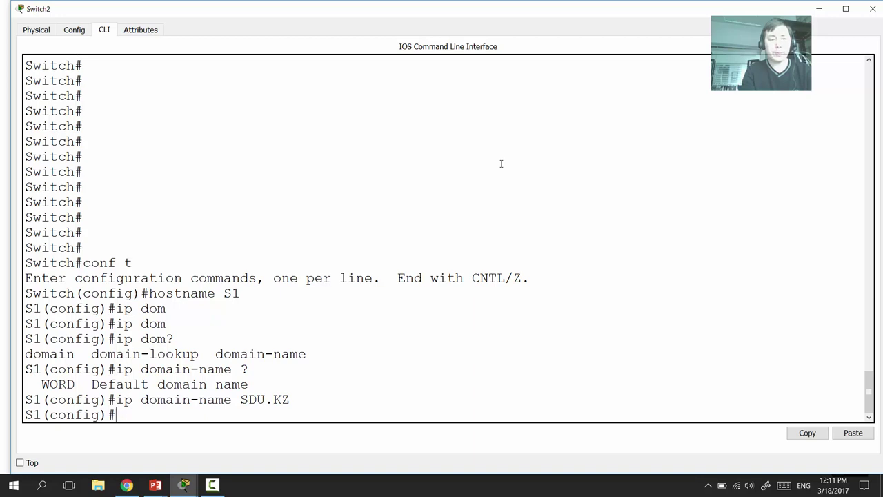
Generate RSA keys on S1 with crypto key generate rsa using a 1024-bit modulus.
{"action": "type", "text": "ke"}
{"action": "key", "text": "Tab"}
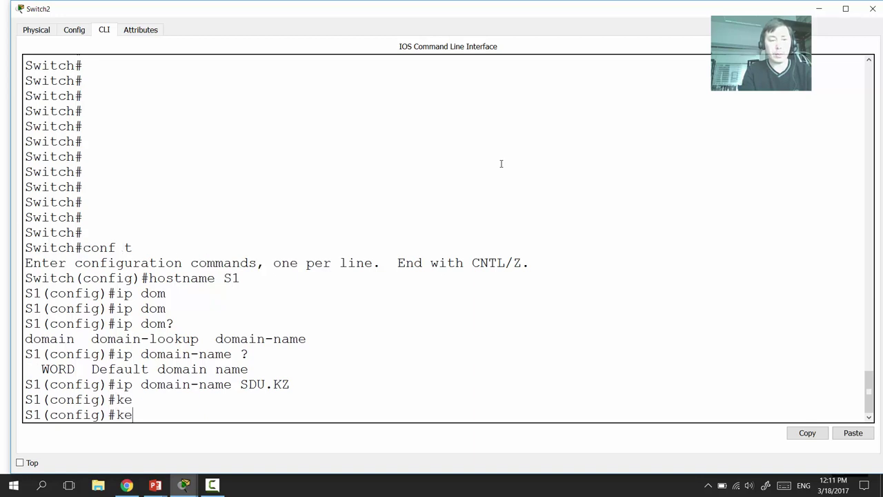
{"action": "key", "text": "BackSpace"}
{"action": "key", "text": "BackSpace"}
{"action": "type", "text": "cry"}
{"action": "key", "text": "Tab"}
{"action": "type", "text": "ke"}
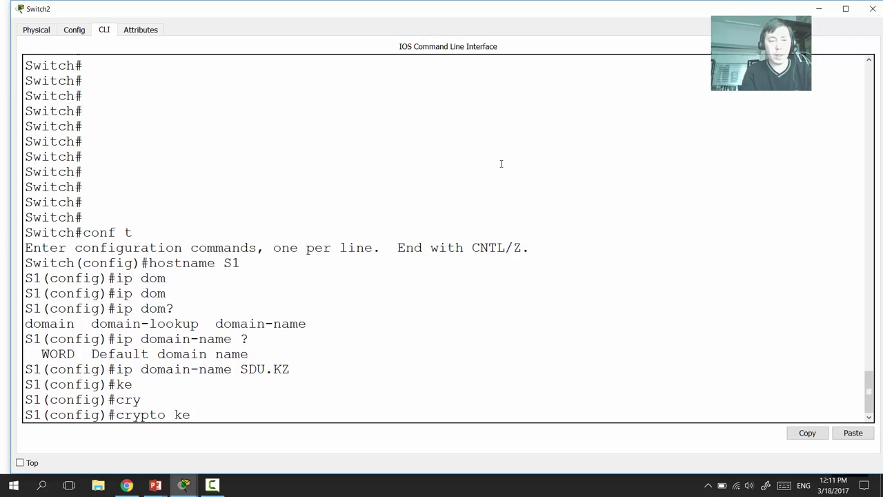
{"action": "key", "text": "Tab"}
{"action": "type", "text": "gen"}
{"action": "key", "text": "Tab"}
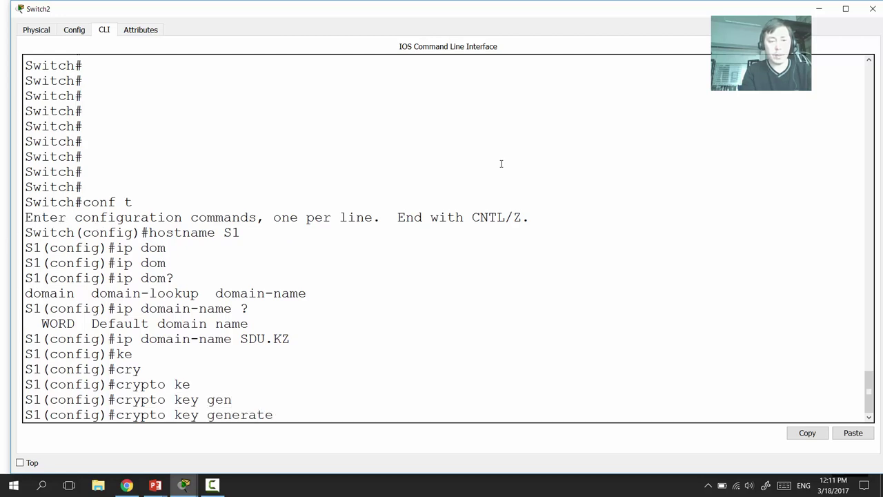
{"action": "type", "text": "rsa"}
{"action": "key", "text": "Return"}
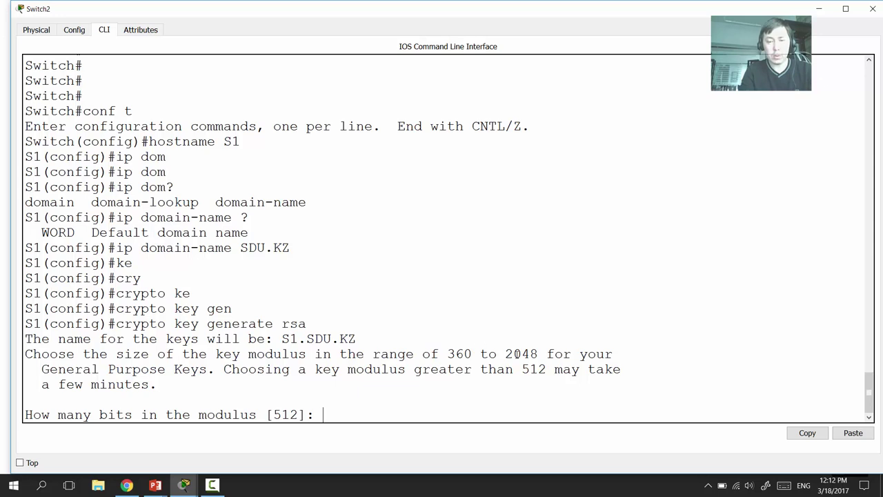
{"action": "type", "text": "1024"}
{"action": "key", "text": "Return"}
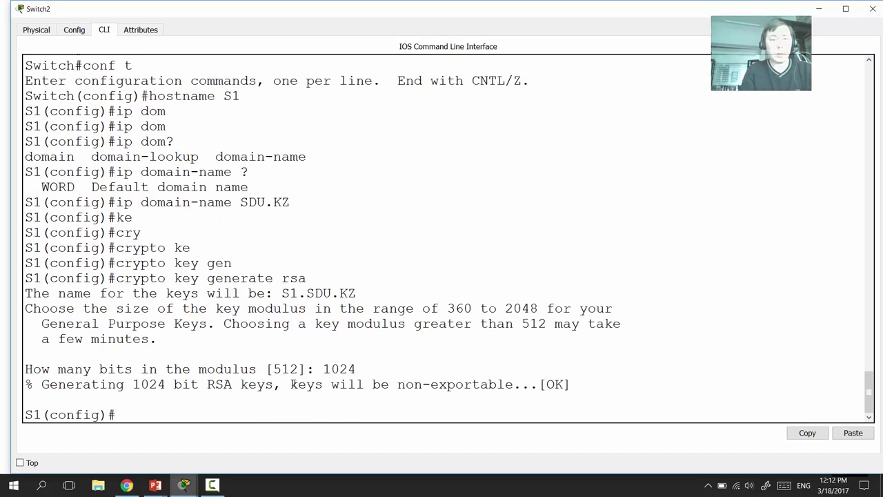
Highlight the non-exportable keys note and OK result, then return to the SSH slide.
{"action": "left_click_drag", "start_coordinate": [292, 385], "coordinate": [523, 384]}
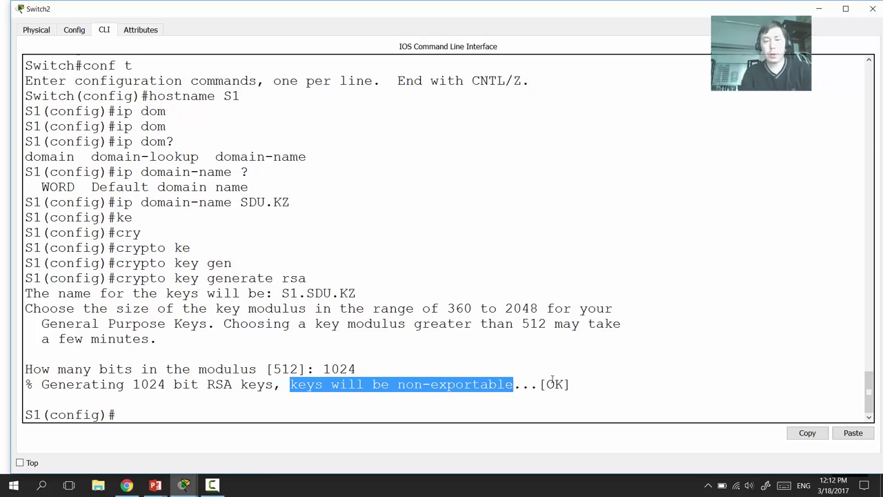
{"action": "double_click", "coordinate": [546, 382]}
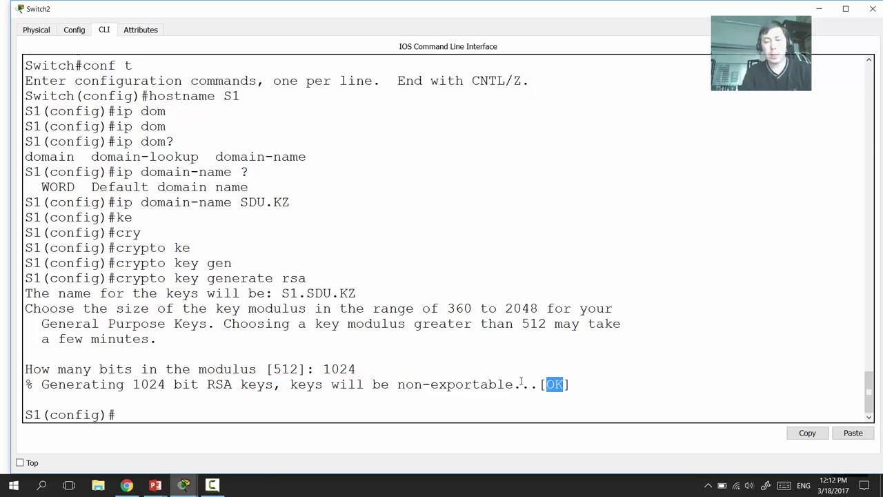
{"action": "left_click", "coordinate": [520, 383]}
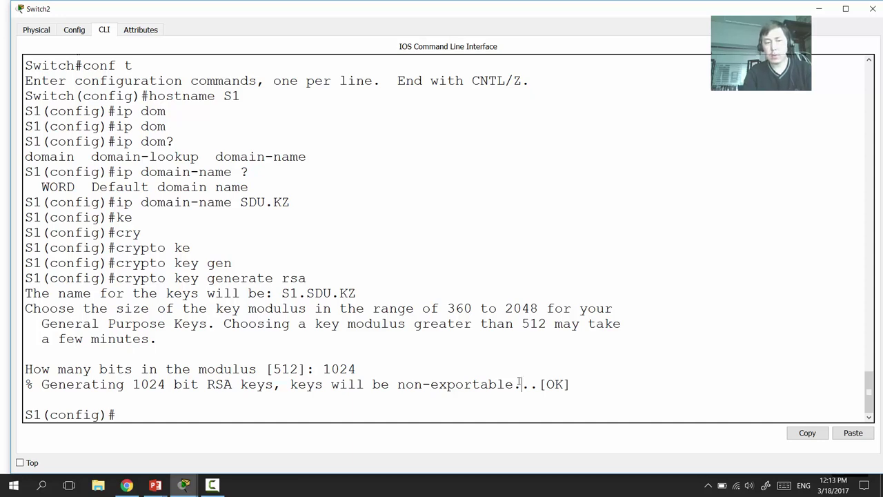
{"action": "key", "text": "alt+Tab"}
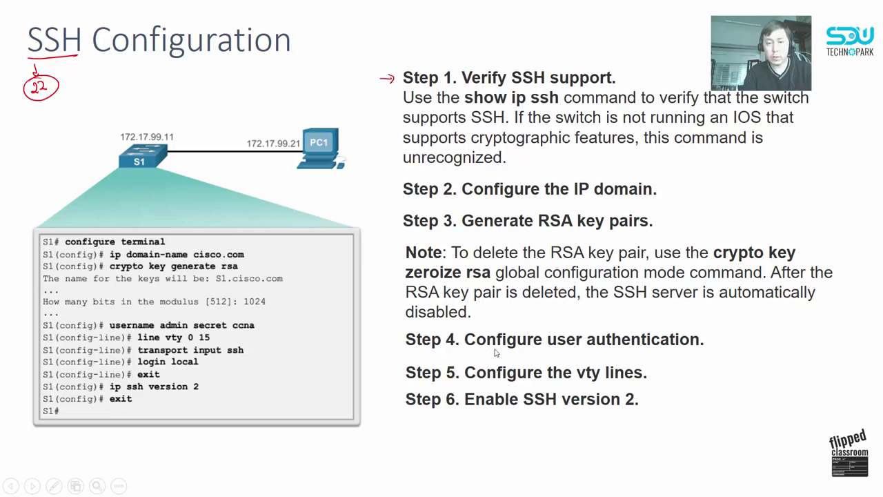
Create local user admin with a password on S1, noting the SSH enabled message.
{"action": "key", "text": "alt+Tab"}
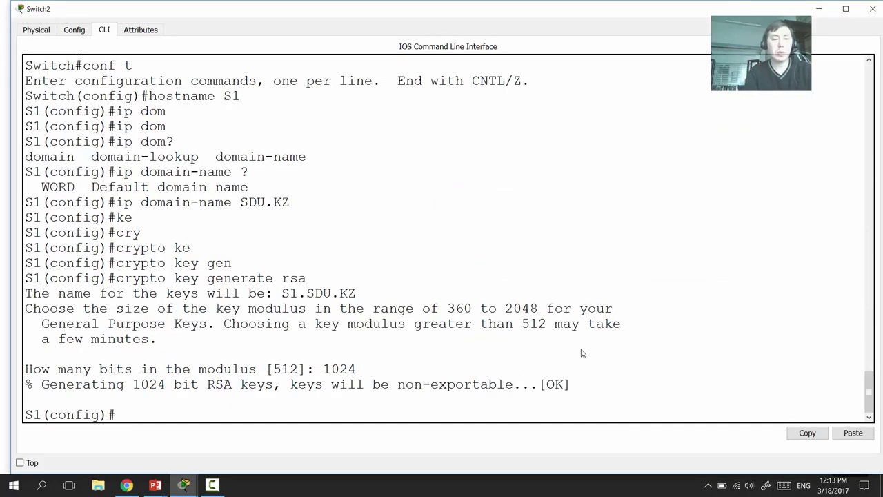
{"action": "type", "text": "username"}
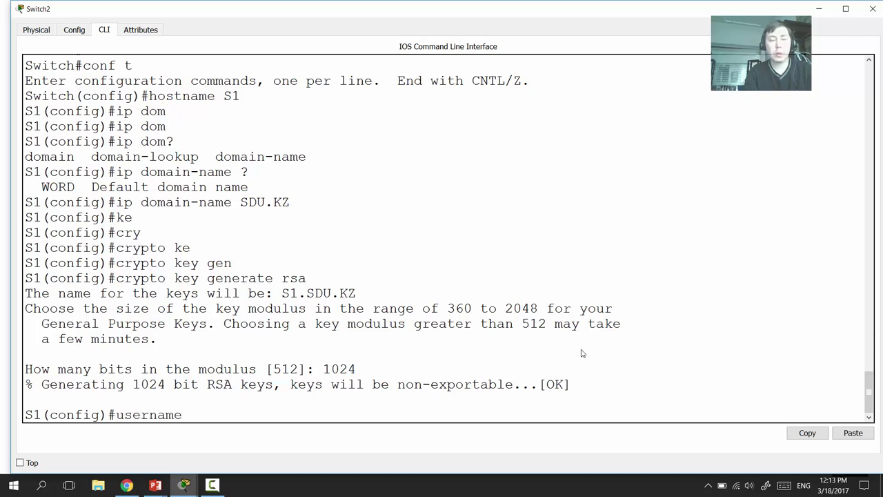
{"action": "type", "text": " adm"}
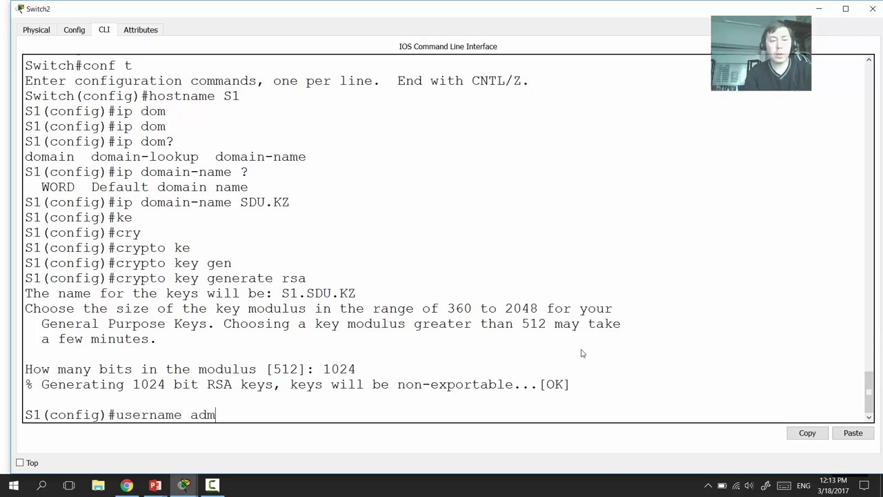
{"action": "type", "text": "in password cisco"}
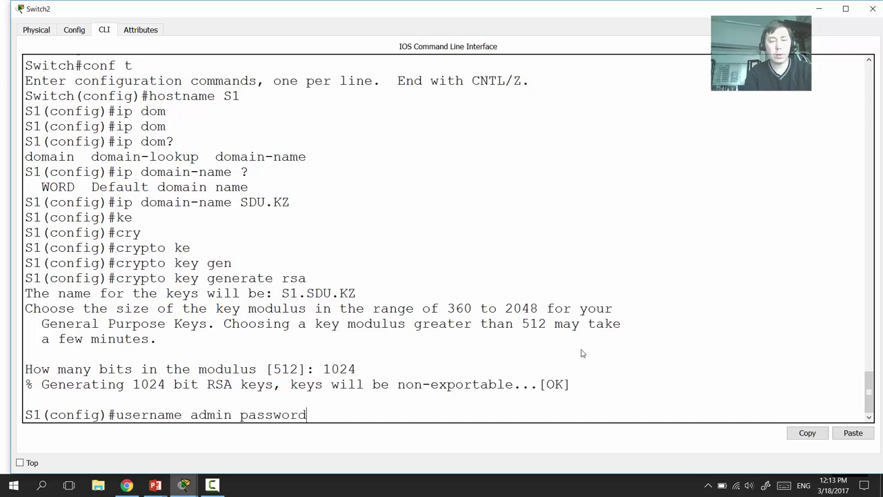
{"action": "key", "text": "Return"}
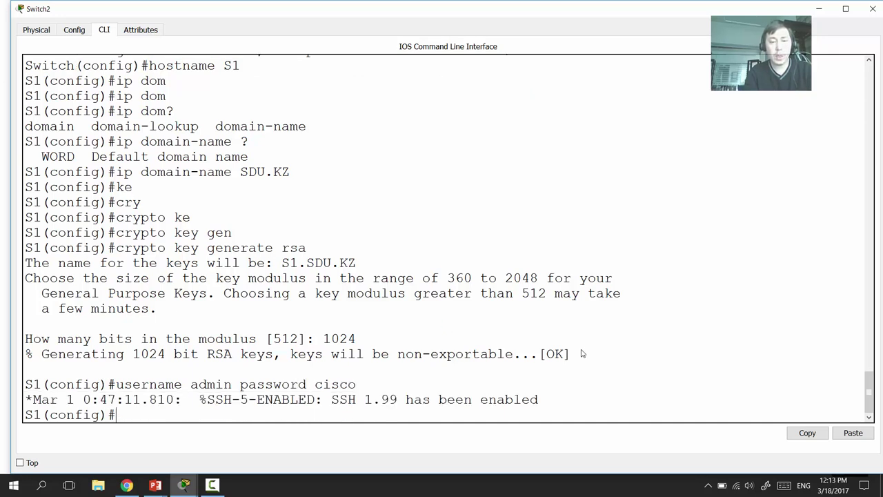
{"action": "key", "text": "Return"}
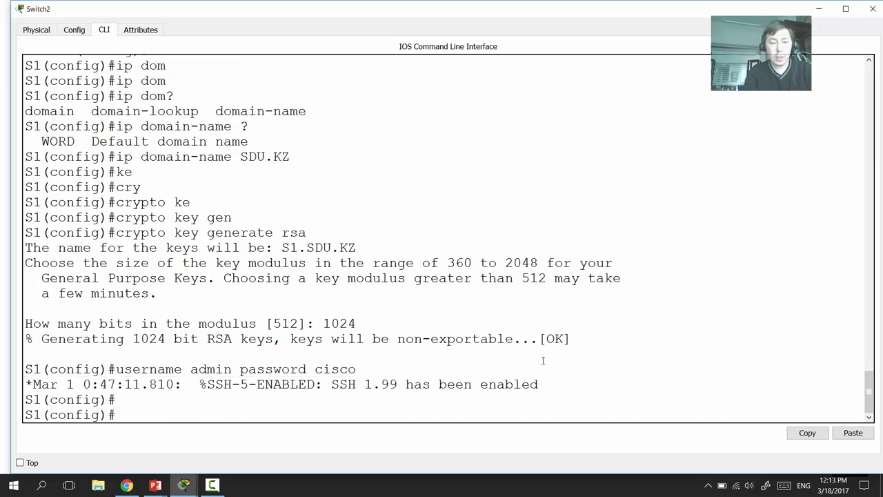
{"action": "left_click_drag", "start_coordinate": [335, 386], "coordinate": [424, 385]}
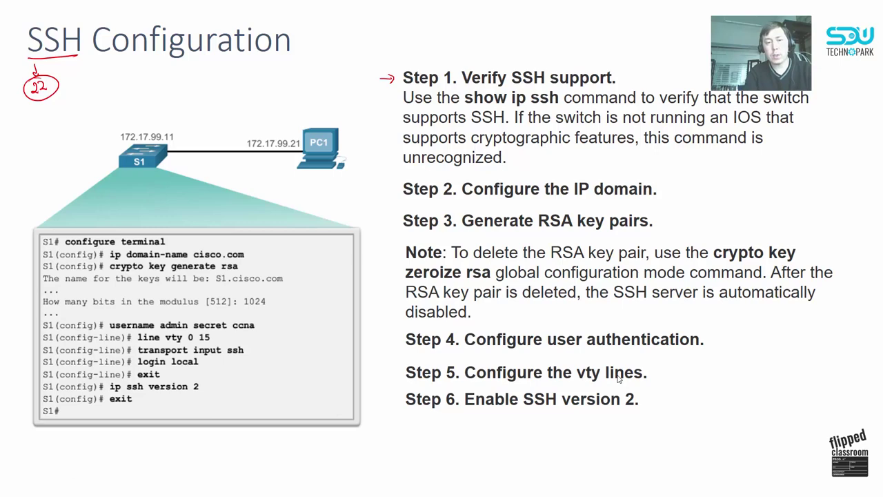
{"action": "key", "text": "alt+Tab"}
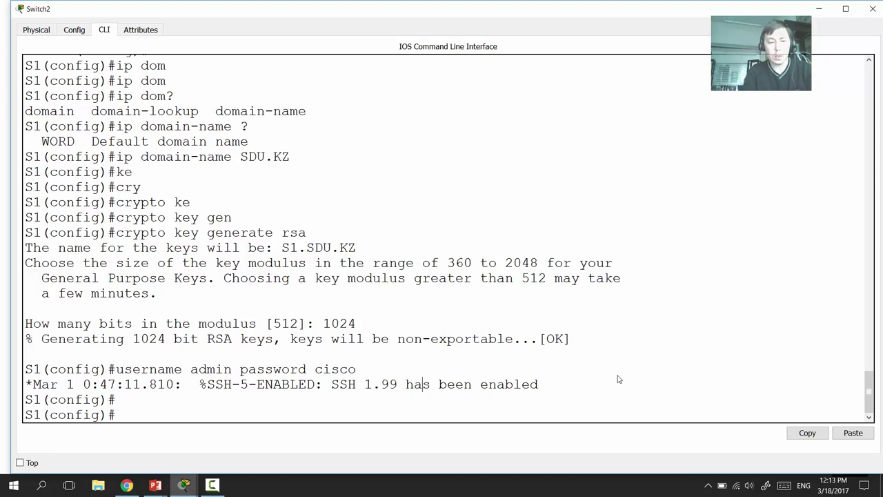
Restrict vty lines 0 15 to transport input ssh and return to the S1# prompt.
{"action": "type", "text": "line vty"}
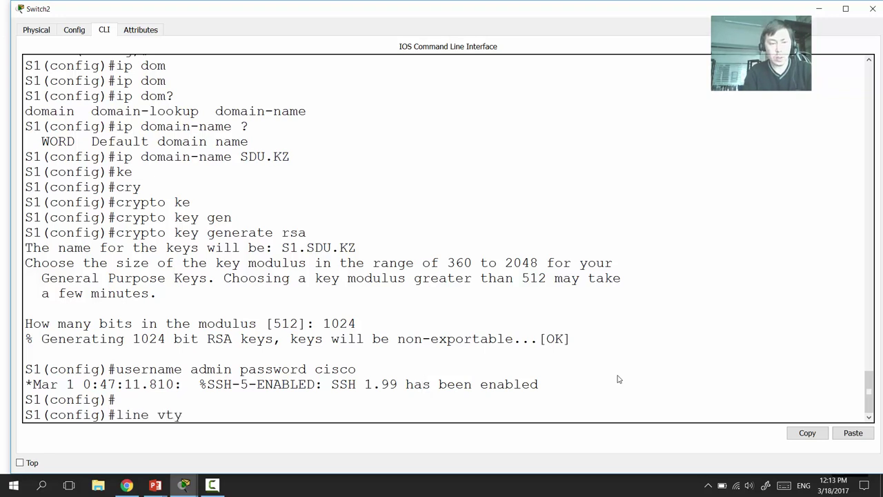
{"action": "type", "text": " 0 15"}
{"action": "key", "text": "Return"}
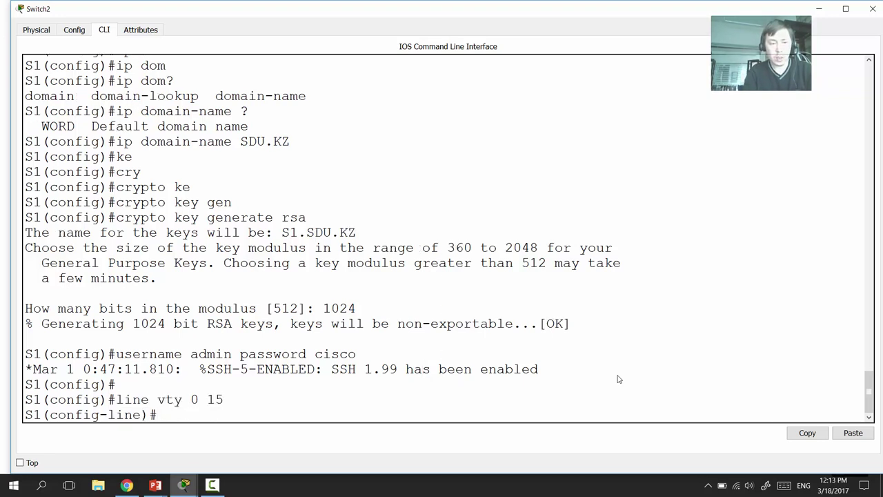
{"action": "type", "text": "swi"}
{"action": "key", "text": "BackSpace"}
{"action": "key", "text": "BackSpace"}
{"action": "key", "text": "BackSpace"}
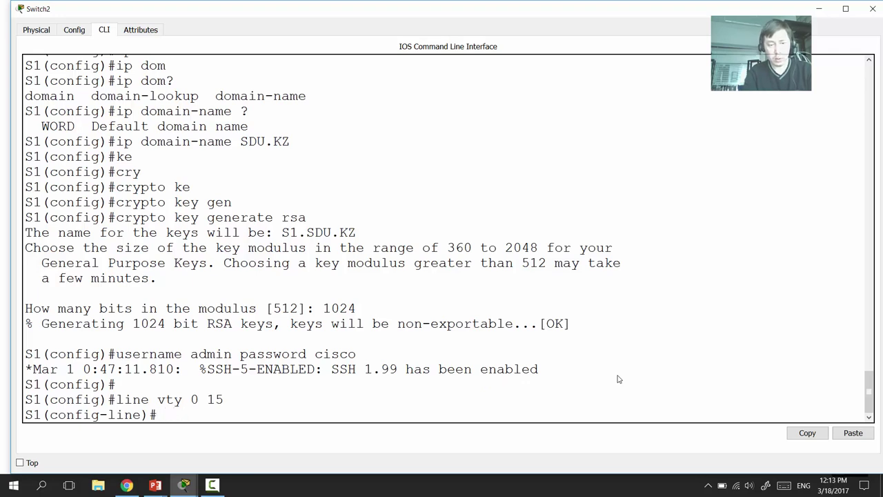
{"action": "type", "text": "tra"}
{"action": "key", "text": "Tab"}
{"action": "type", "text": "input"}
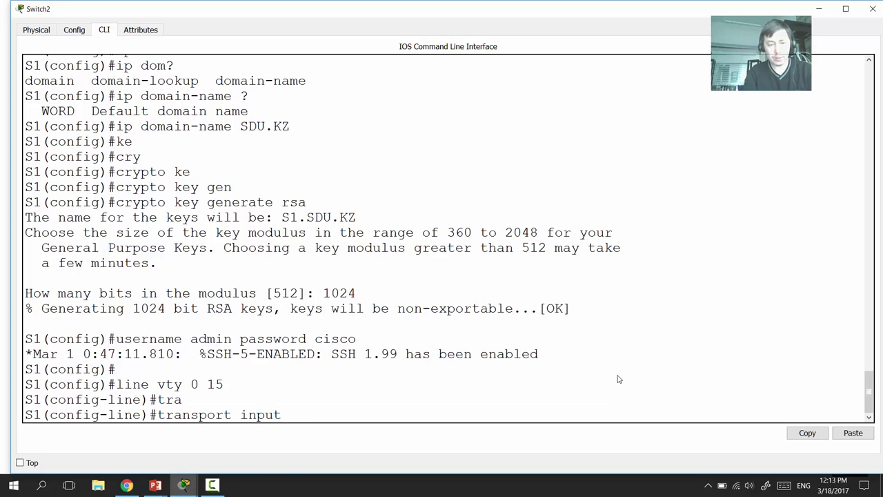
{"action": "type", "text": " ssh"}
{"action": "key", "text": "Return"}
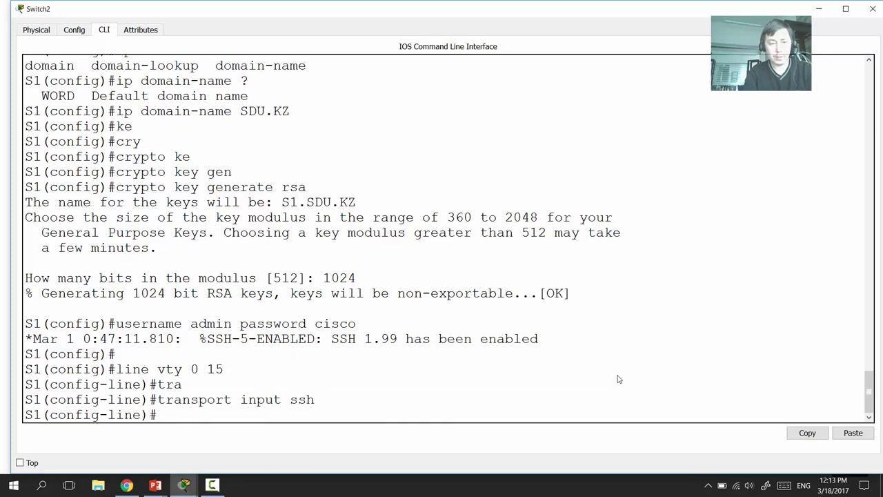
{"action": "type", "text": "end"}
{"action": "key", "text": "Return"}
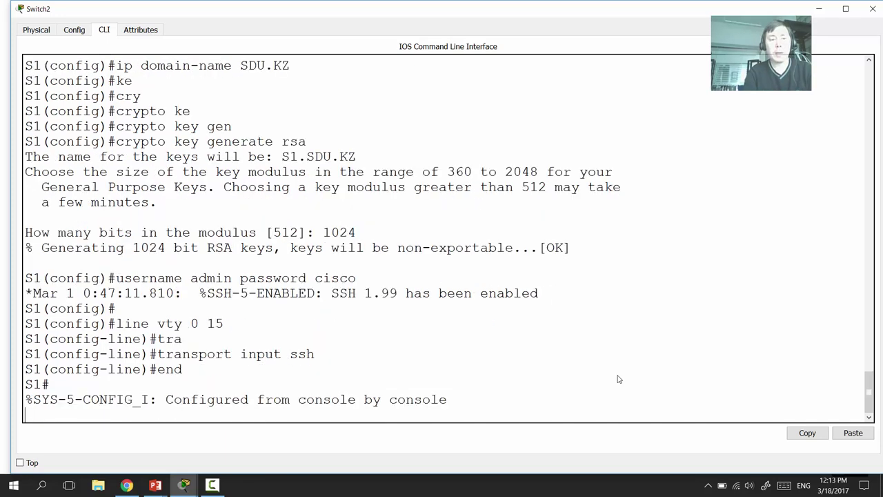
{"action": "key", "text": "Return"}
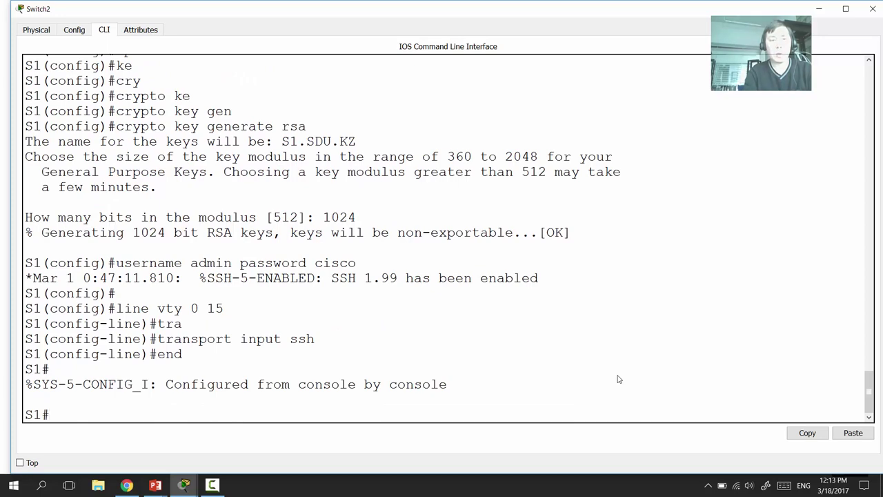
{"action": "key", "text": "alt+Tab"}
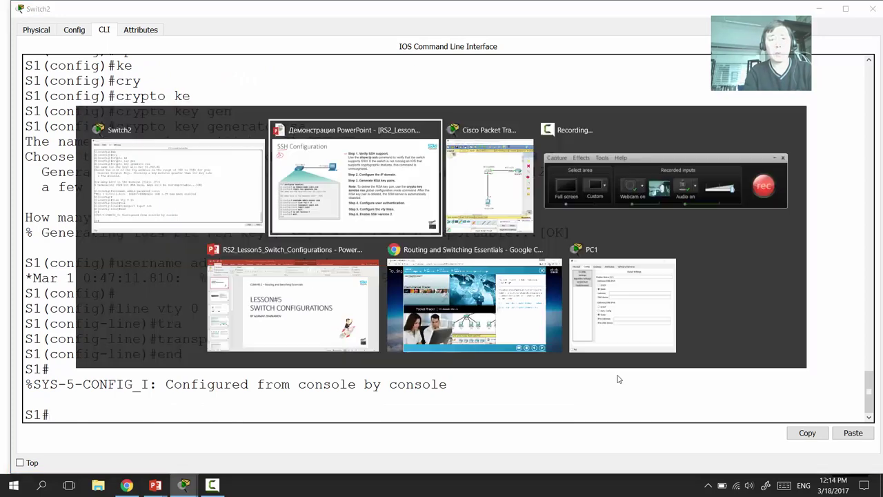
Maximize Packet Tracer and open PC2's Command Prompt.
{"action": "key", "text": "alt+Tab"}
{"action": "key", "text": "alt+Tab"}
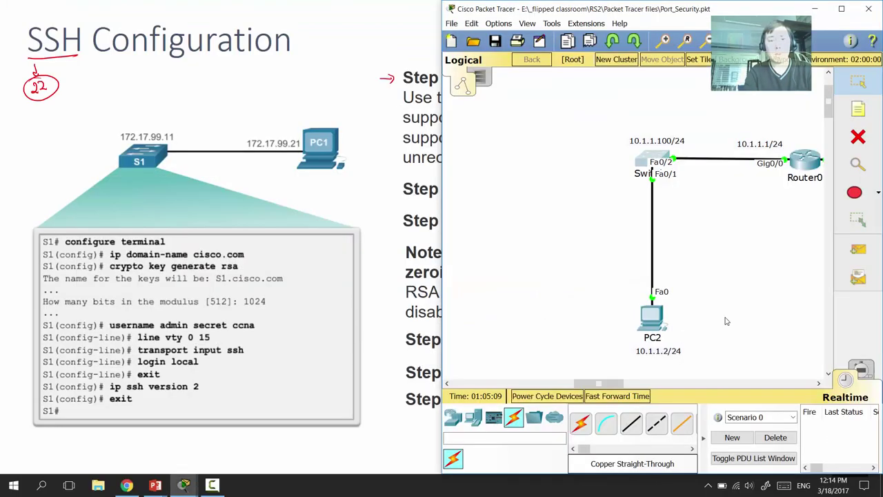
{"action": "double_click", "coordinate": [649, 13]}
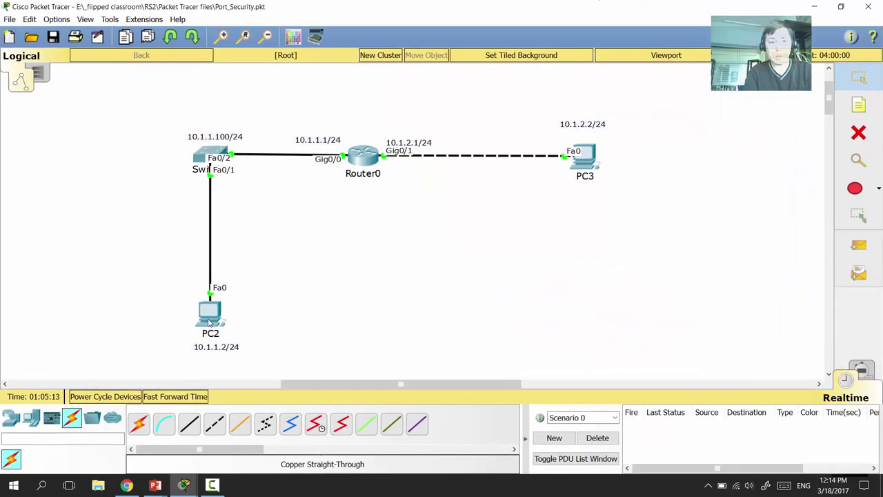
{"action": "left_click", "coordinate": [211, 316]}
{"action": "left_click", "coordinate": [502, 162]}
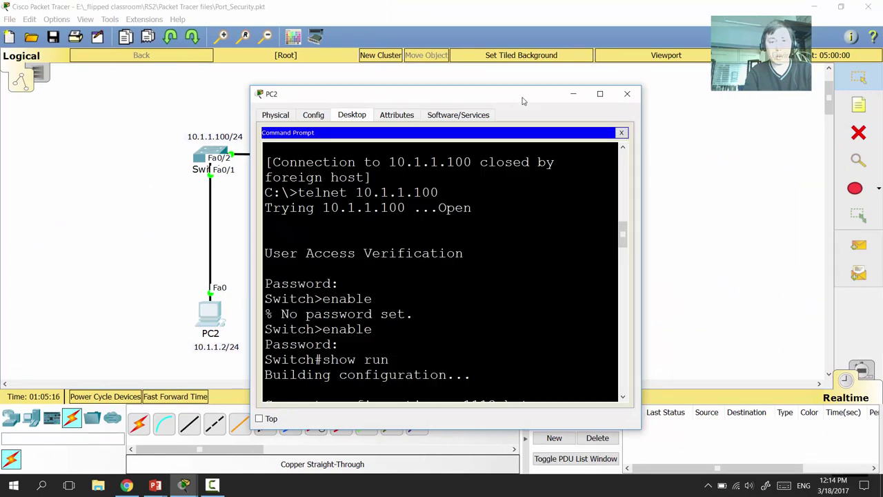
{"action": "left_click_drag", "start_coordinate": [523, 101], "coordinate": [715, 112]}
{"action": "key", "text": "Return"}
{"action": "key", "text": "Return"}
{"action": "key", "text": "Return"}
{"action": "key", "text": "Return"}
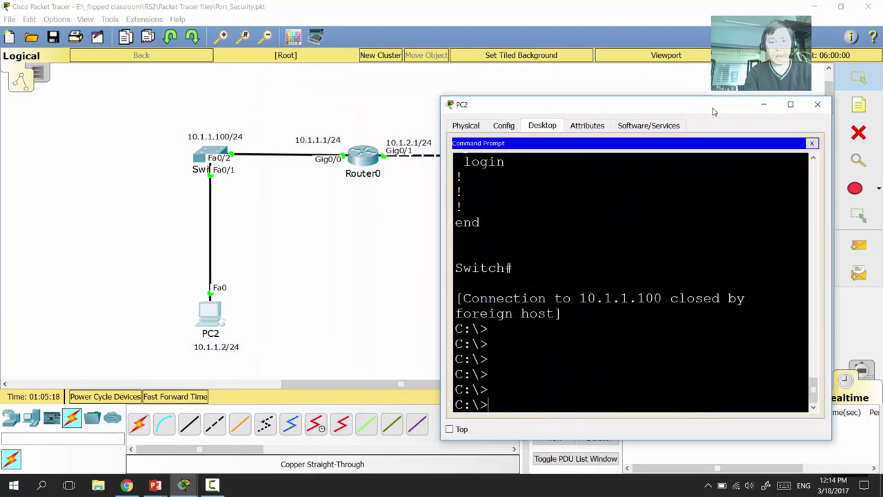
SSH from PC2 to 10.1.1.100 as admin and enter privileged mode with enable.
{"action": "type", "text": "ssh -l"}
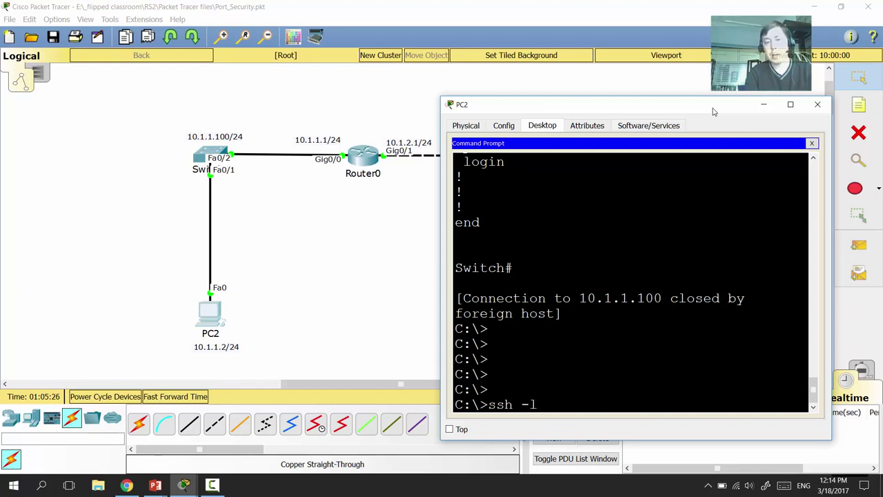
{"action": "type", "text": "admi"}
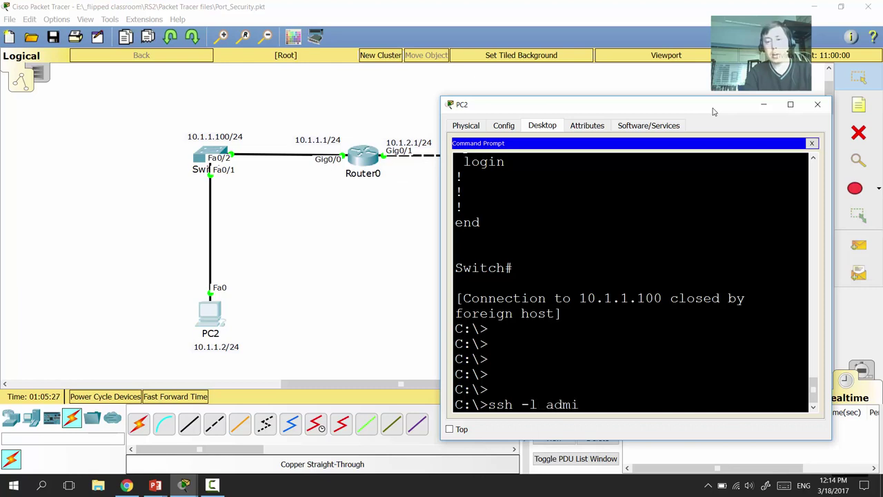
{"action": "type", "text": "n 1"}
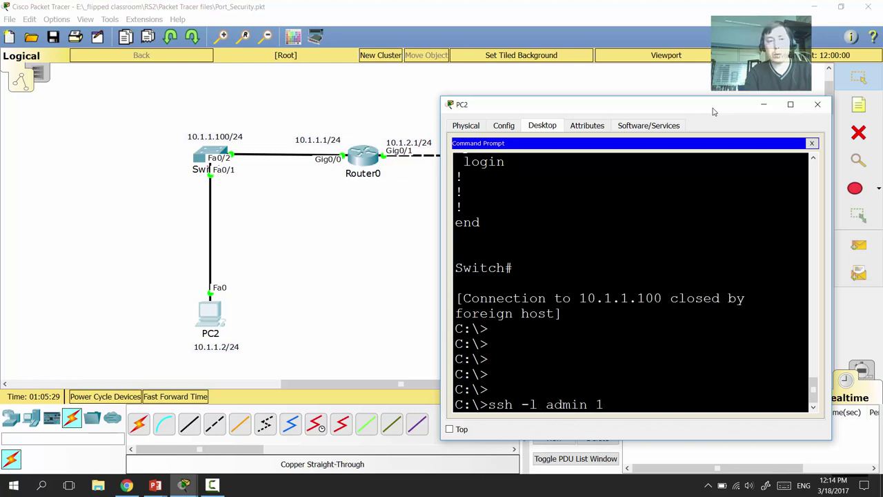
{"action": "type", "text": "0.1.1.100"}
{"action": "key", "text": "Return"}
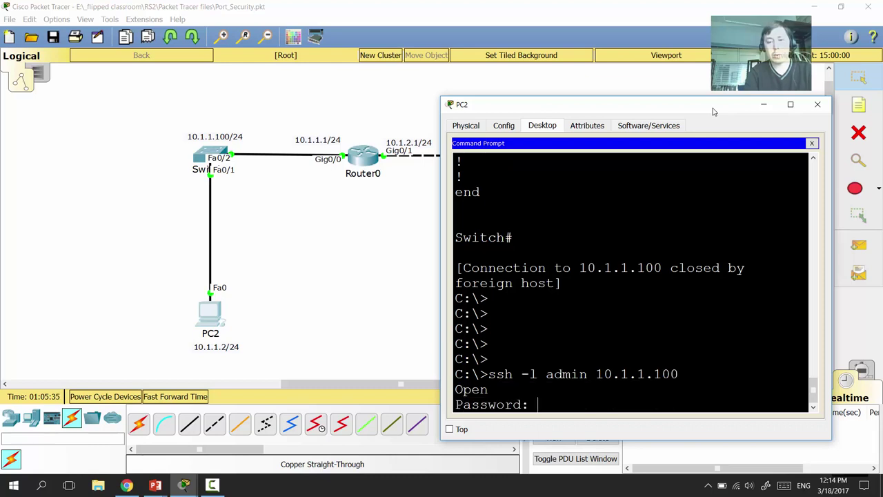
{"action": "key", "text": "Return"}
{"action": "type", "text": "ena"}
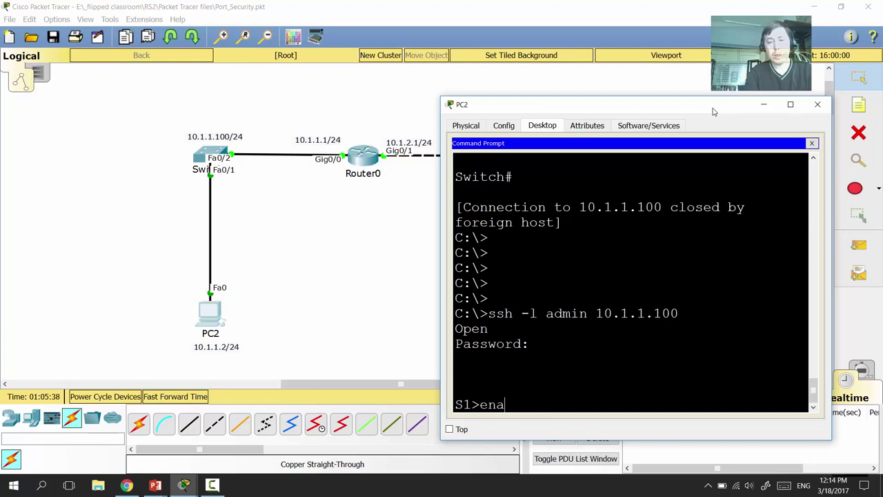
{"action": "type", "text": "ble"}
{"action": "key", "text": "Return"}
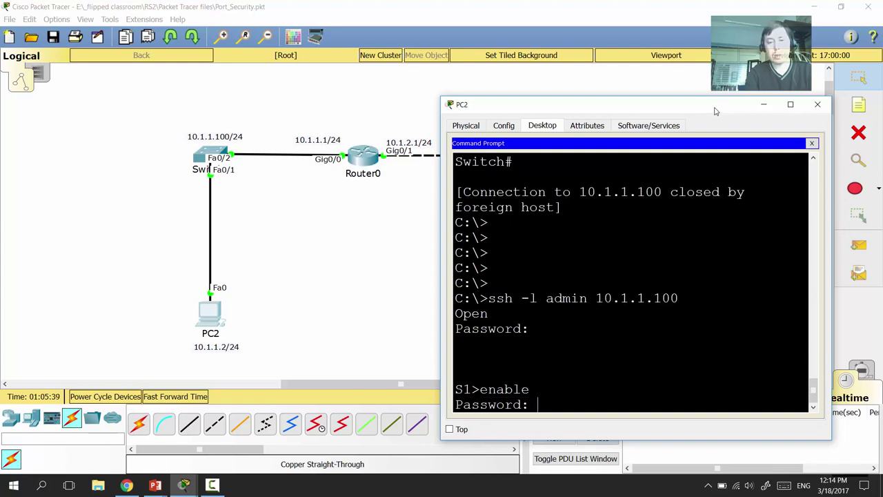
{"action": "key", "text": "Return"}
{"action": "key", "text": "Return"}
{"action": "key", "text": "Return"}
{"action": "key", "text": "Return"}
{"action": "key", "text": "Return"}
{"action": "key", "text": "Return"}
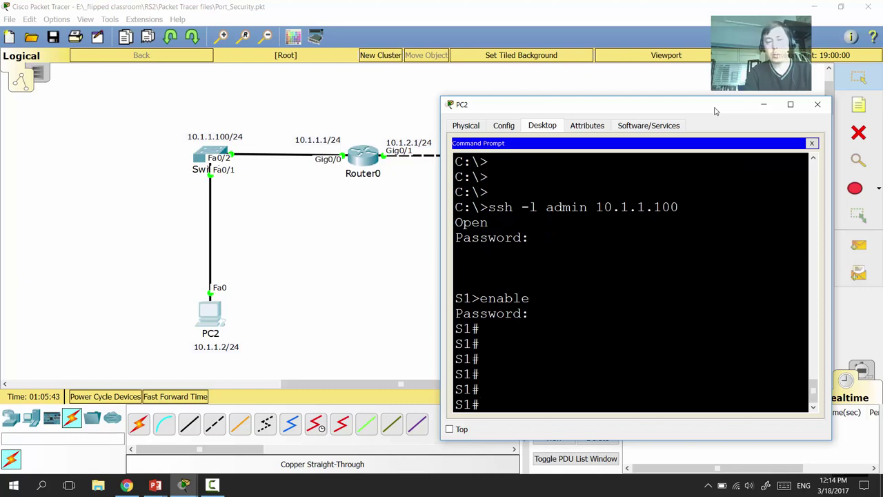
Exit the SSH session and begin a telnet command to the switch.
{"action": "type", "text": "exit"}
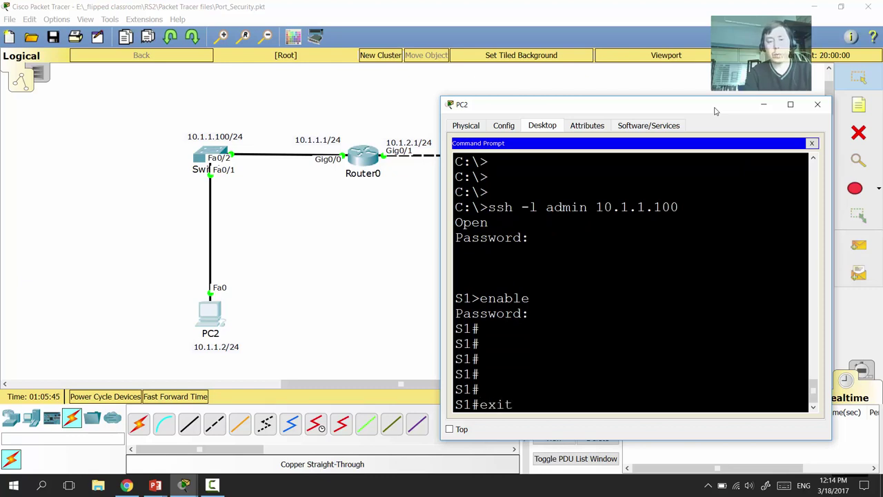
{"action": "key", "text": "Return"}
{"action": "key", "text": "Return"}
{"action": "key", "text": "Return"}
{"action": "key", "text": "Return"}
{"action": "type", "text": "telnet 1"}
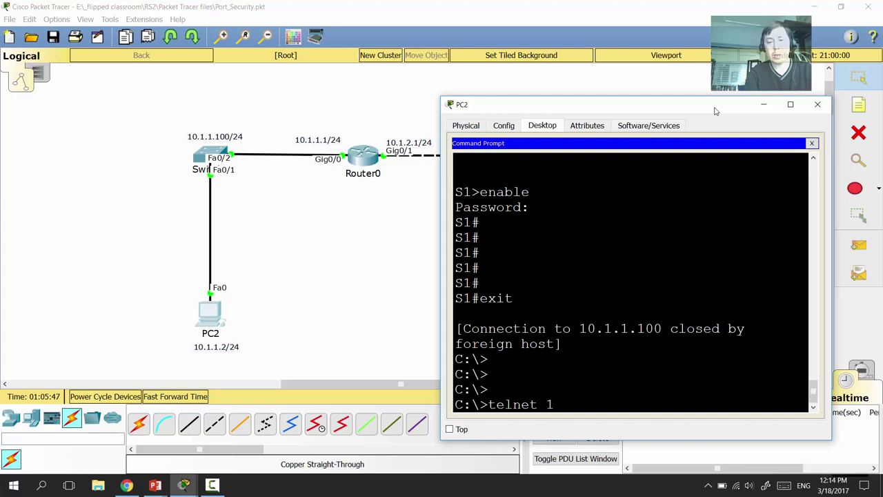
{"action": "type", "text": "0.1.1.100"}
Telnet from PC2 to 10.1.1.100, see the connection refused, then reopen Switch2's CLI.
{"action": "key", "text": "Return"}
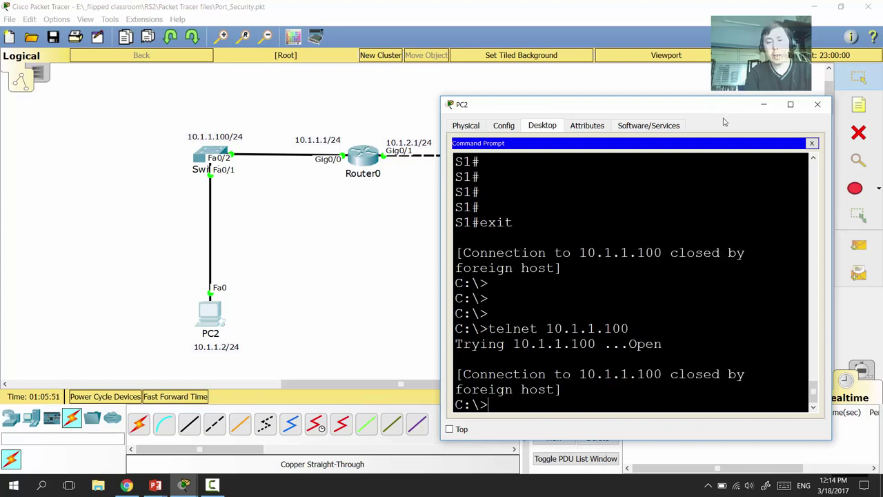
{"action": "mouse_move", "coordinate": [579, 374]}
{"action": "left_mouse_down"}
{"action": "mouse_move", "coordinate": [606, 374]}
{"action": "mouse_move", "coordinate": [595, 374]}
{"action": "left_mouse_up"}
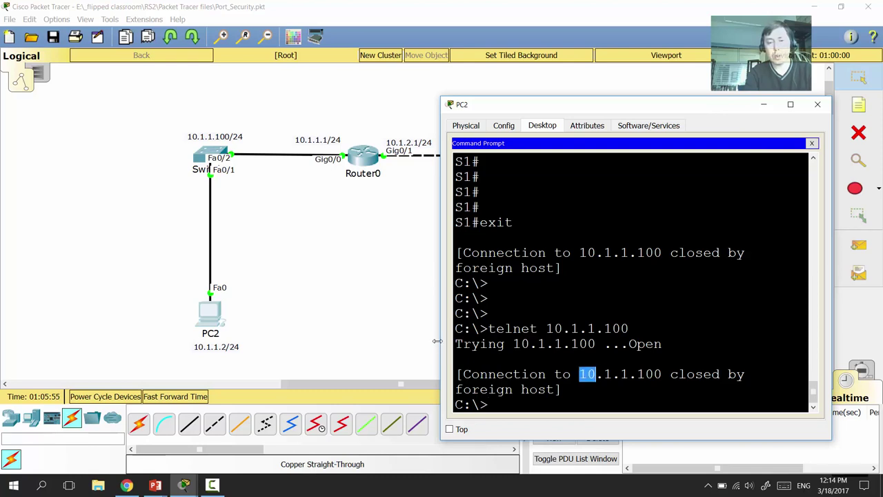
{"action": "left_click_drag", "start_coordinate": [441, 344], "coordinate": [372, 304]}
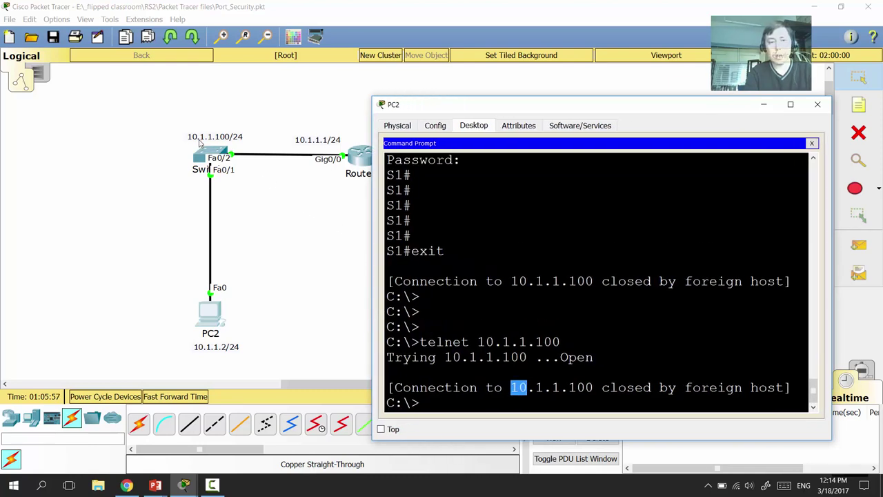
{"action": "double_click", "coordinate": [204, 153]}
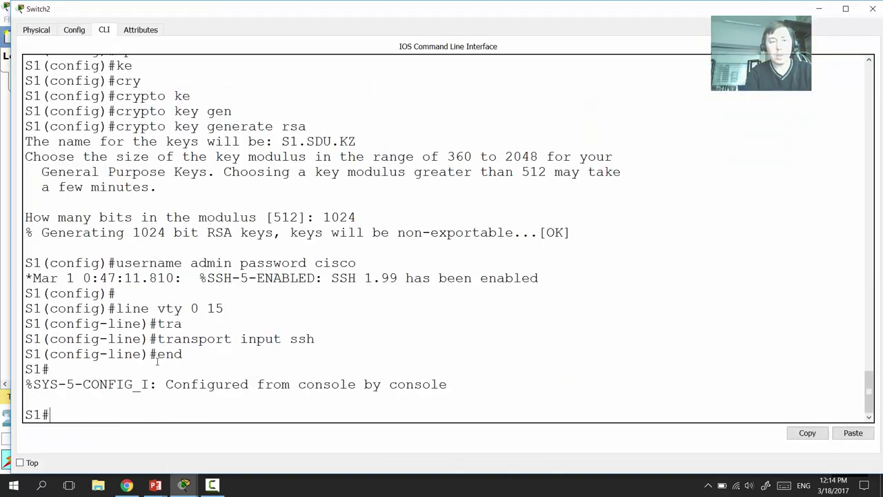
Highlight the 'transport input ssh' line in the CLI, then return to the SSH Configuration slide.
{"action": "left_click_drag", "start_coordinate": [166, 339], "coordinate": [306, 339]}
{"action": "left_click", "coordinate": [348, 339]}
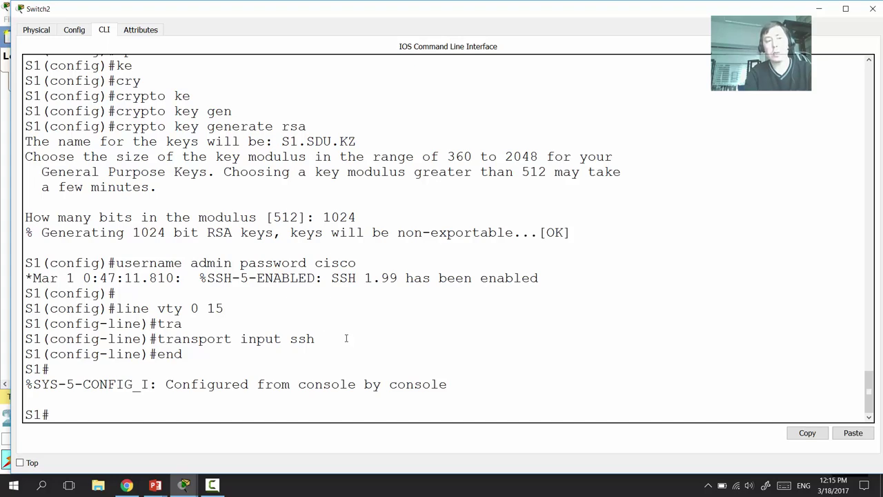
{"action": "key", "text": "alt+Tab"}
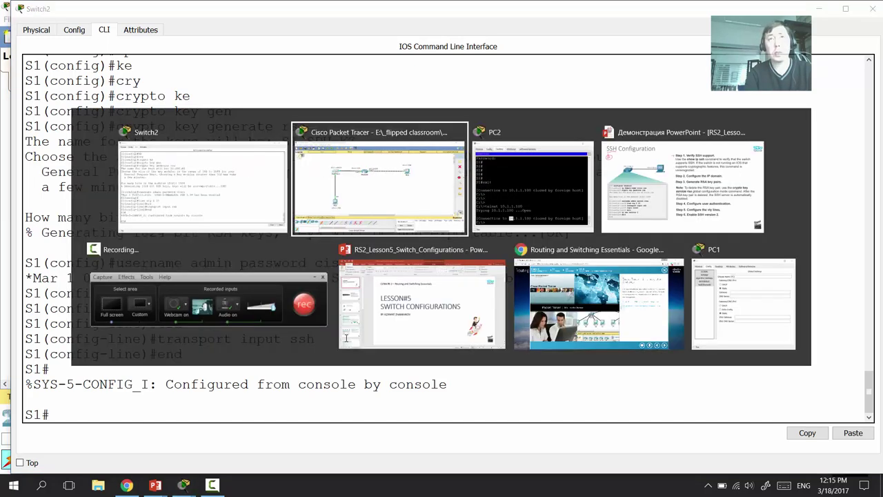
{"action": "key", "text": "alt+Tab"}
{"action": "key", "text": "alt+Tab"}
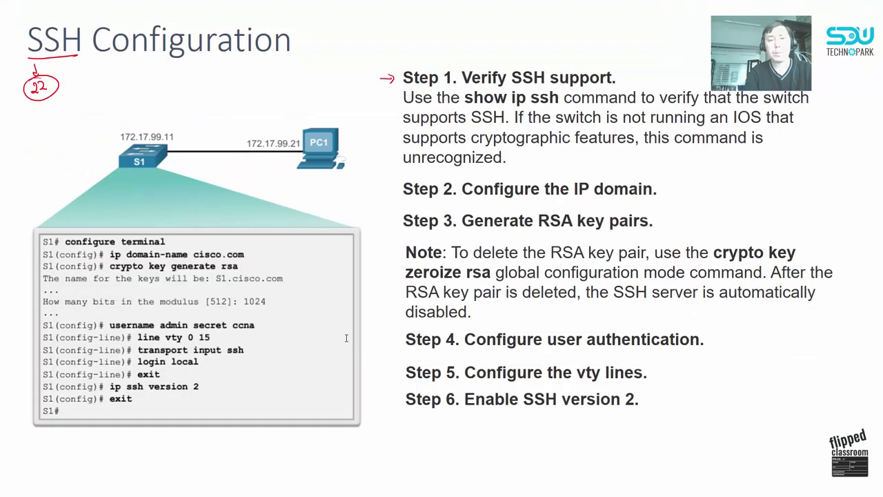